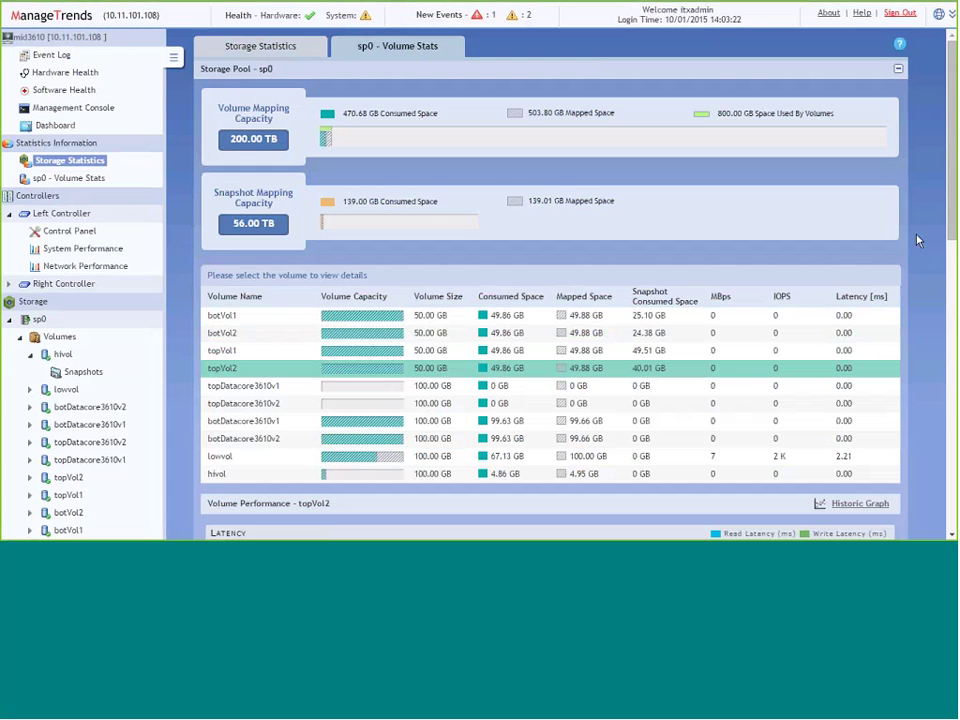
# - Examine the latency, IOPS and throughput charts for topVol2 in the sp0 volume statistics
pyautogui.scroll(-3, 917, 238)
pyautogui.scroll(-5, 550, 285)
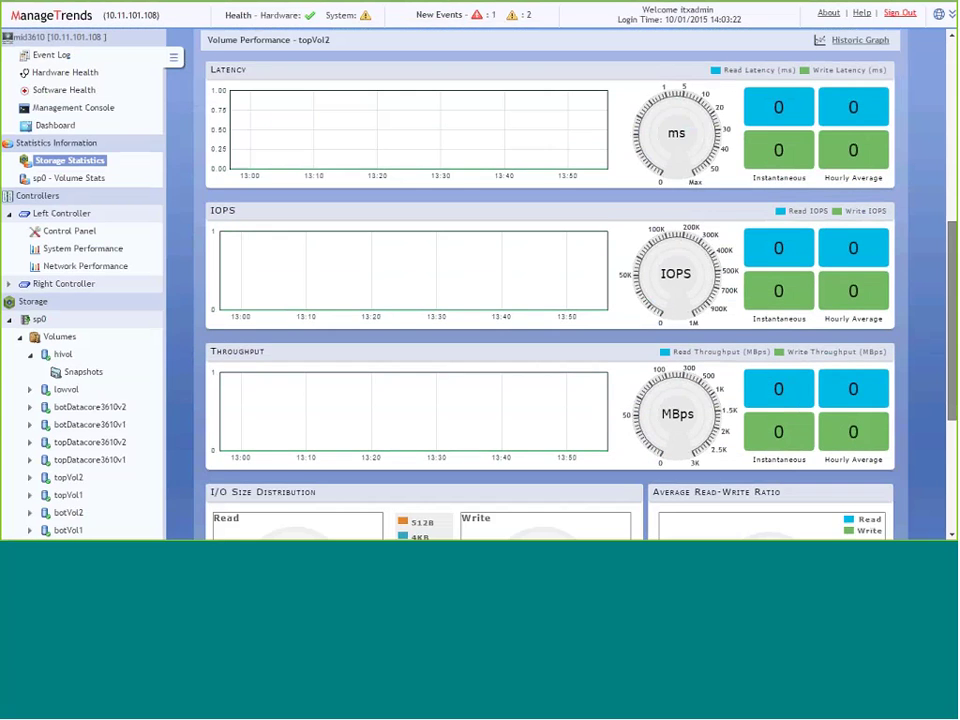
pyautogui.scroll(8, 952, 217)
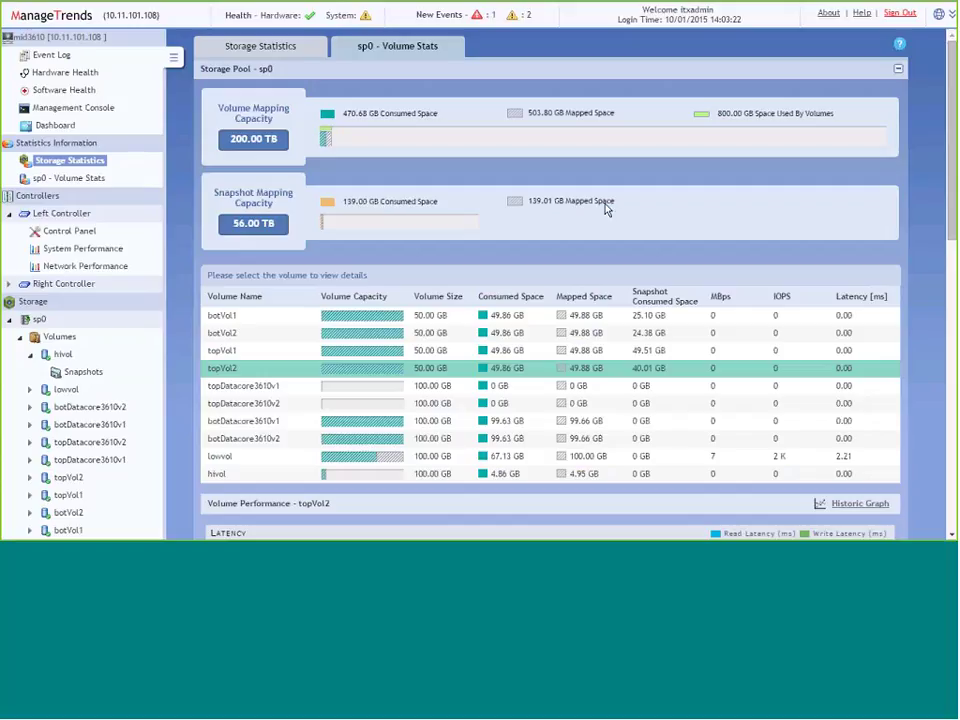
# - Open the system hardware health information and inspect the details of individual drives in the front view
pyautogui.click(310, 20)
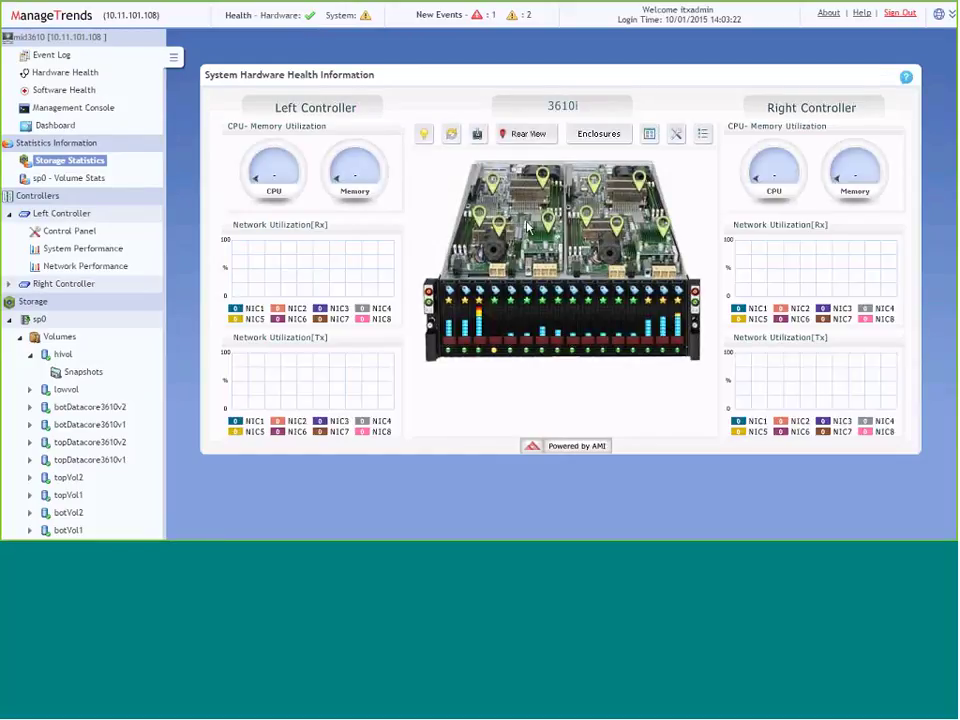
pyautogui.click(478, 323)
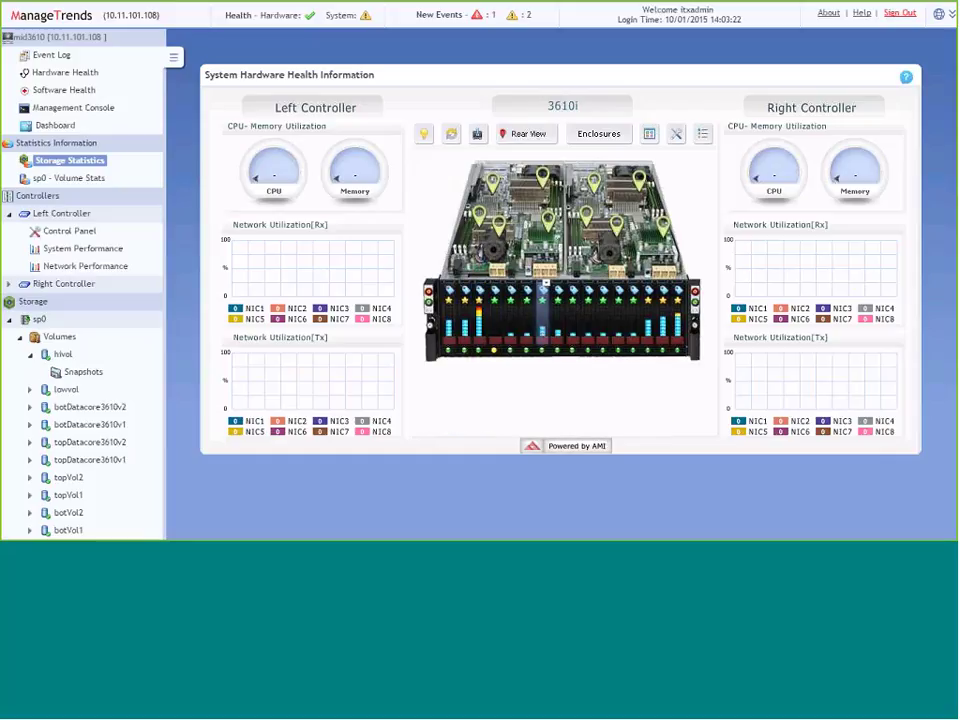
pyautogui.moveTo(545, 309)
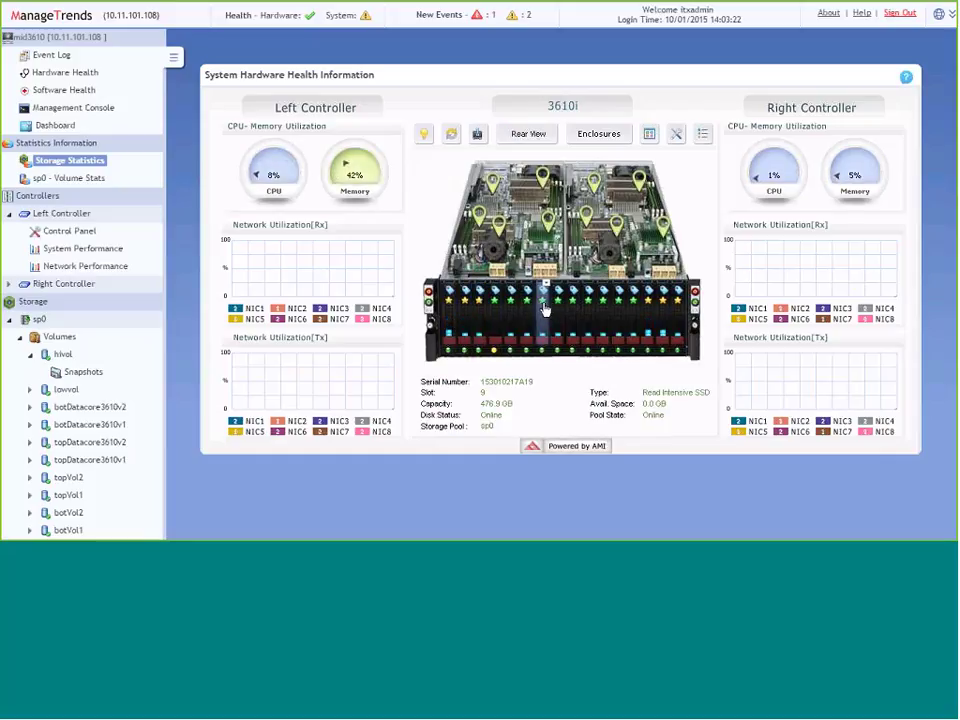
pyautogui.moveTo(505, 305)
pyautogui.moveTo(474, 306)
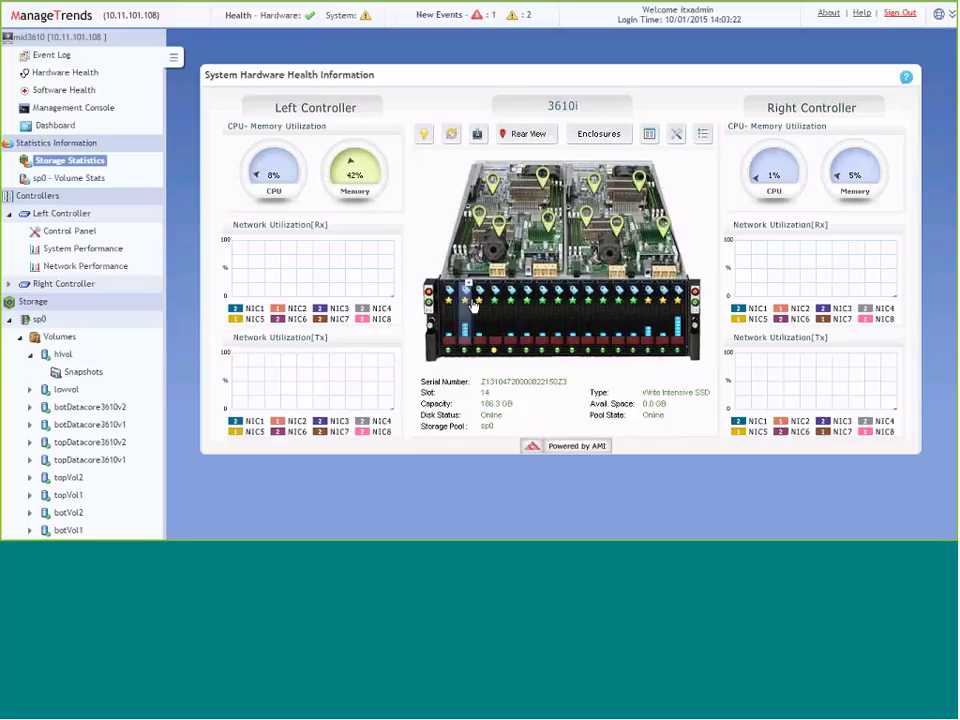
# - Inspect the network ports in the 3610i rear view and show the enclosure overview
pyautogui.click(527, 134)
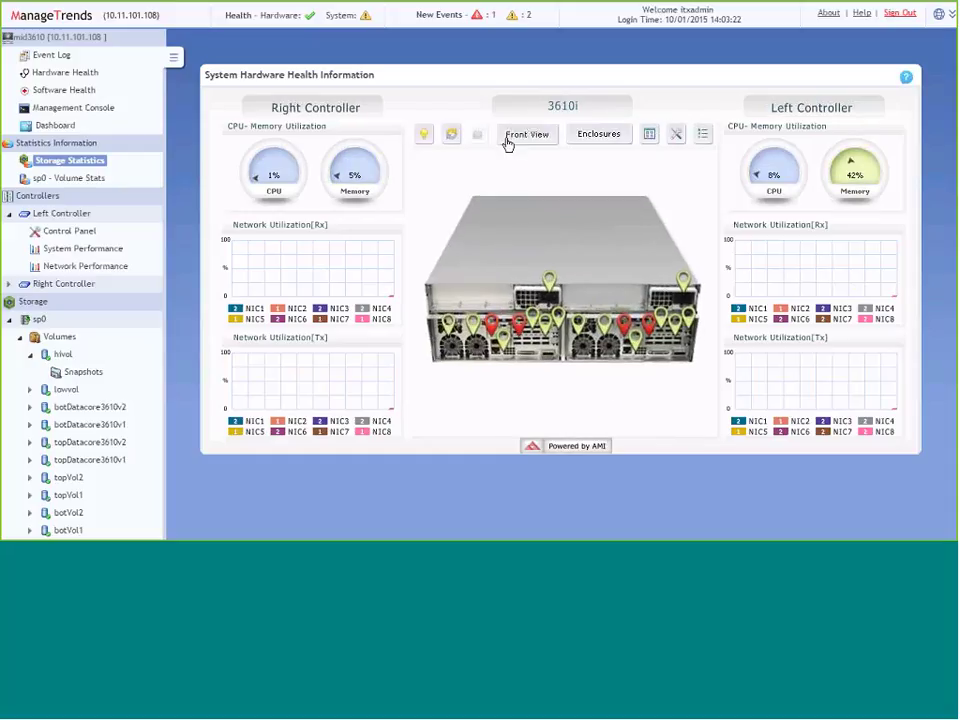
pyautogui.moveTo(519, 327)
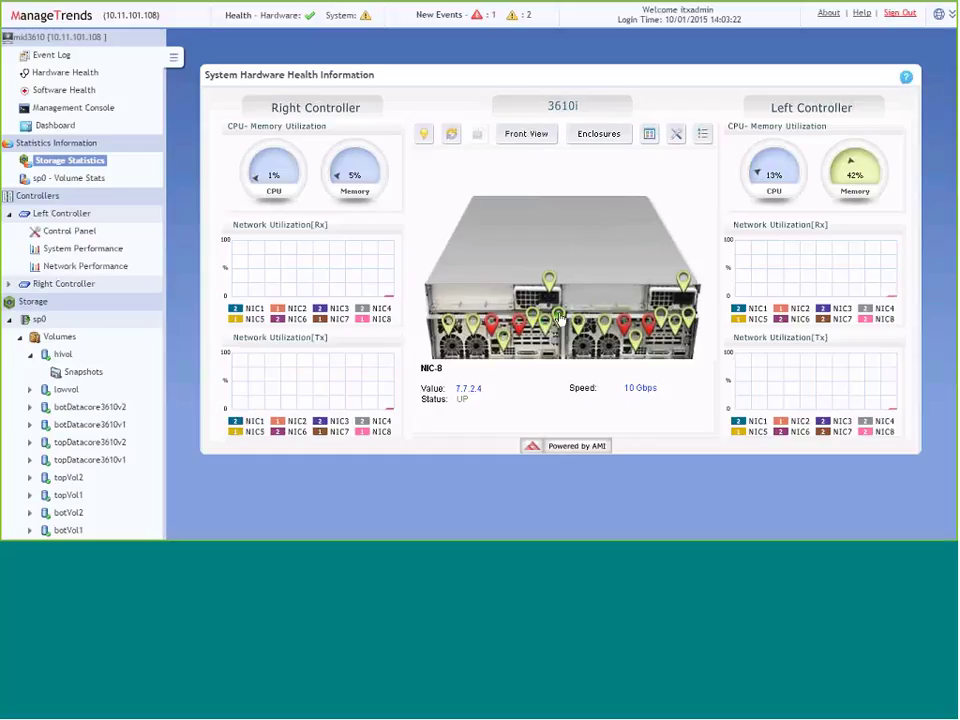
pyautogui.click(587, 136)
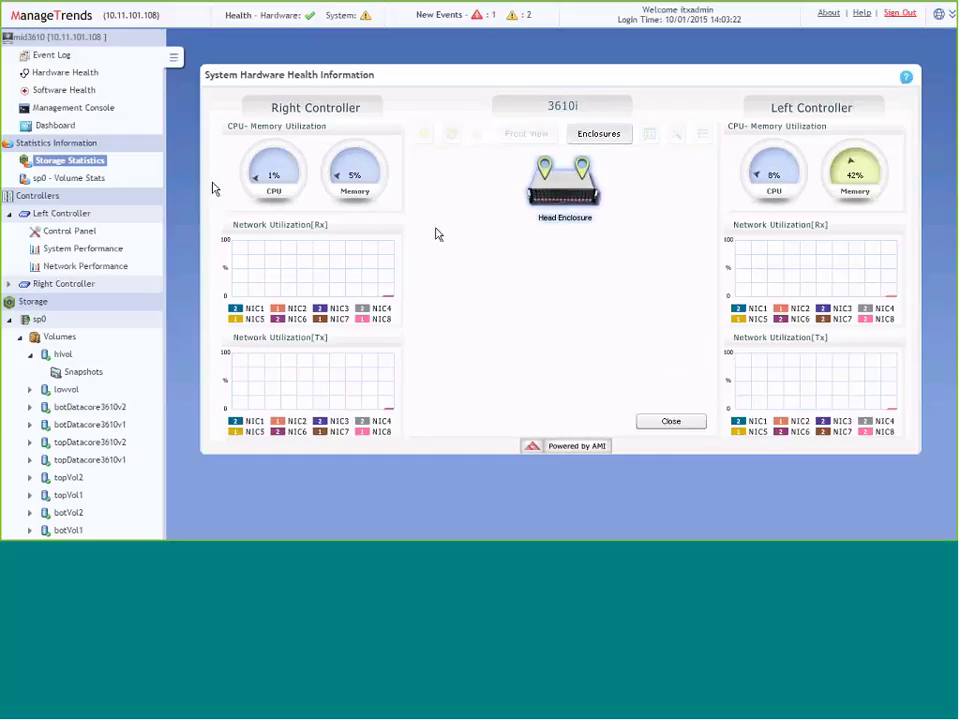
# - View the system event log
pyautogui.click(52, 56)
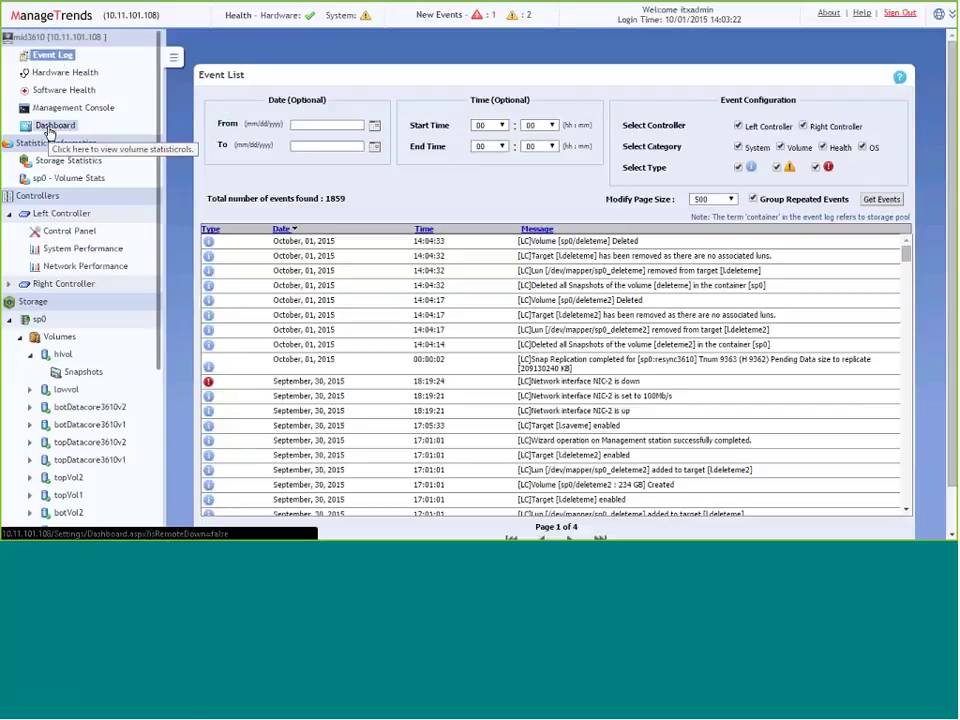
# - Select enabled UPS configuration with the SNMP-UPS connection type in the Dashboard's UPS settings, and return to the Dashboard without applying
pyautogui.click(52, 126)
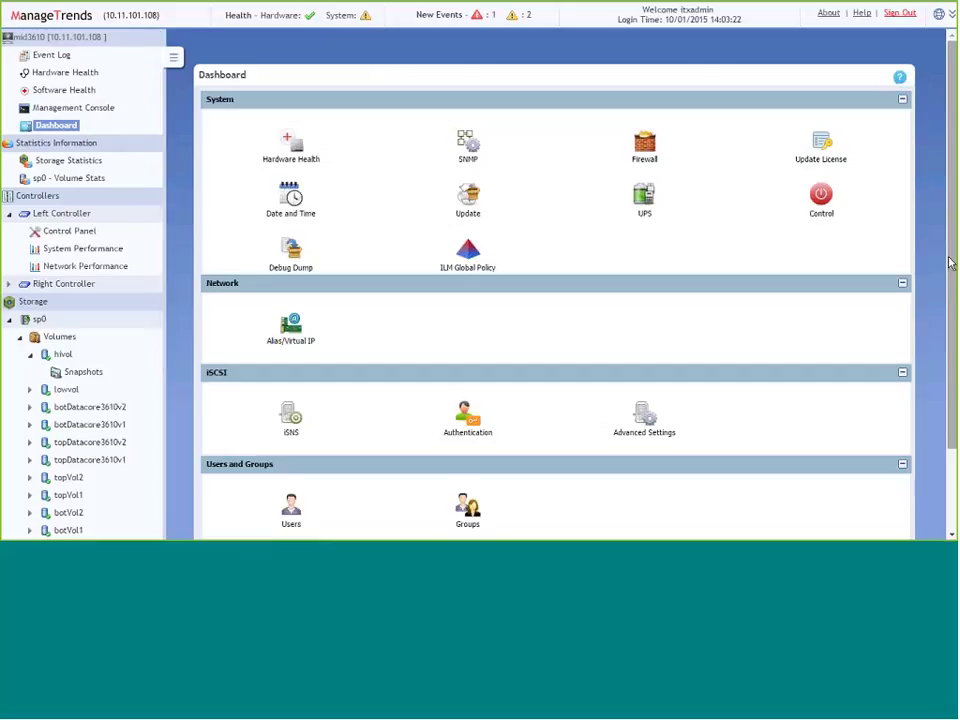
pyautogui.click(645, 198)
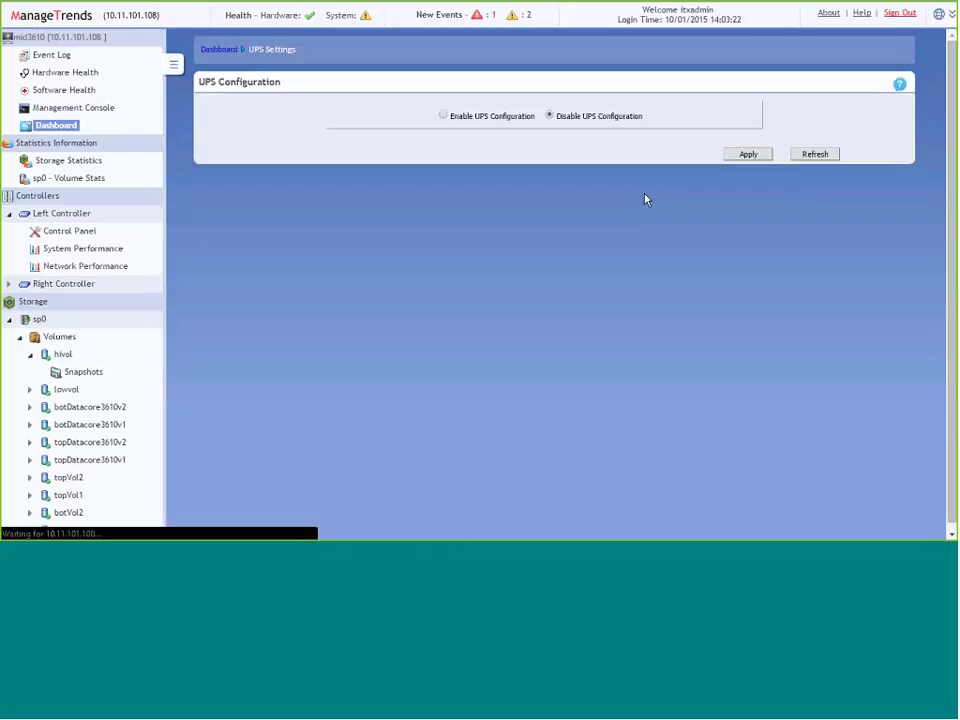
pyautogui.click(445, 116)
pyautogui.click(578, 148)
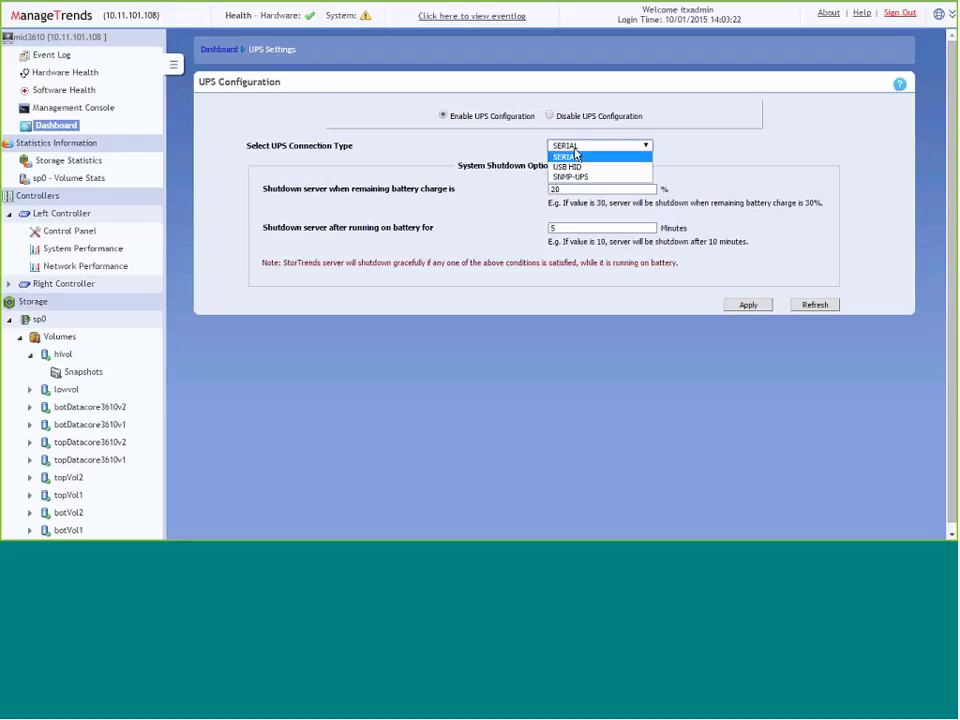
pyautogui.click(570, 176)
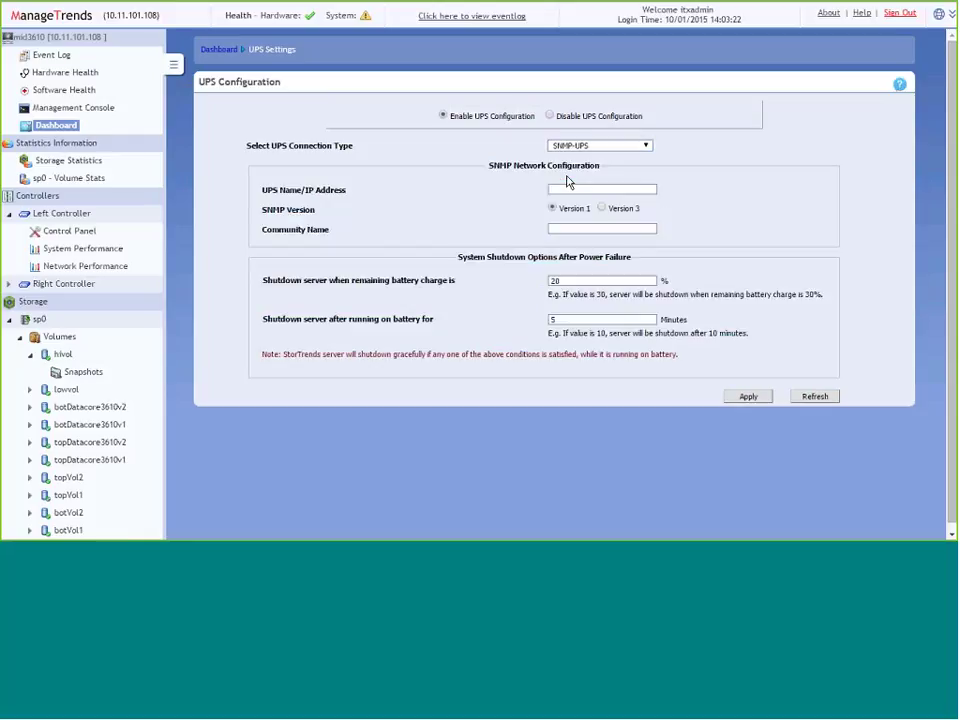
pyautogui.click(576, 190)
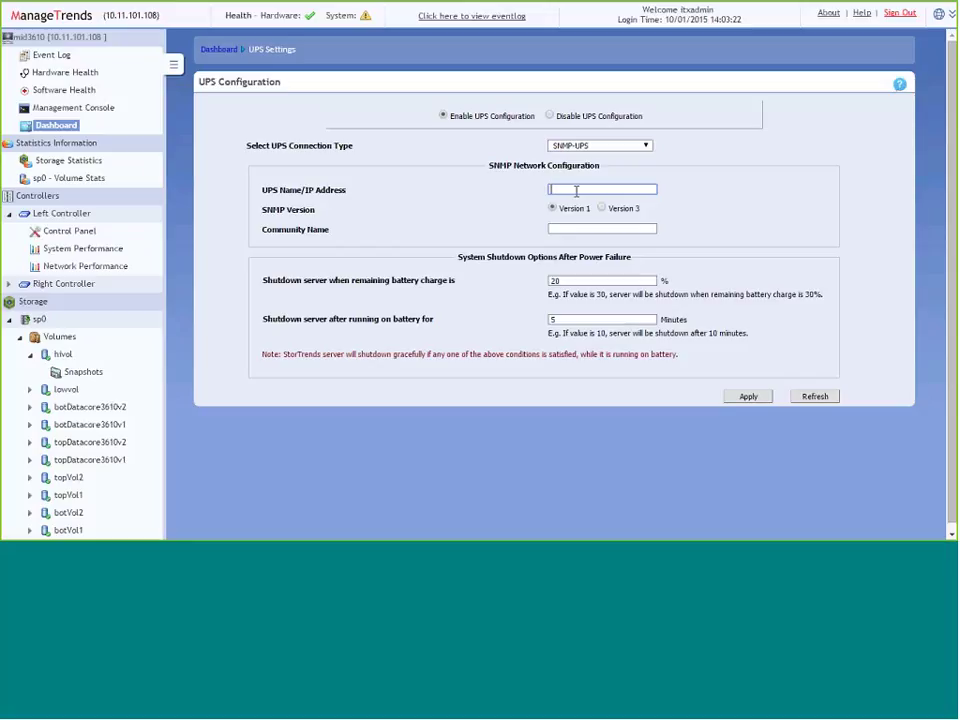
pyautogui.click(220, 49)
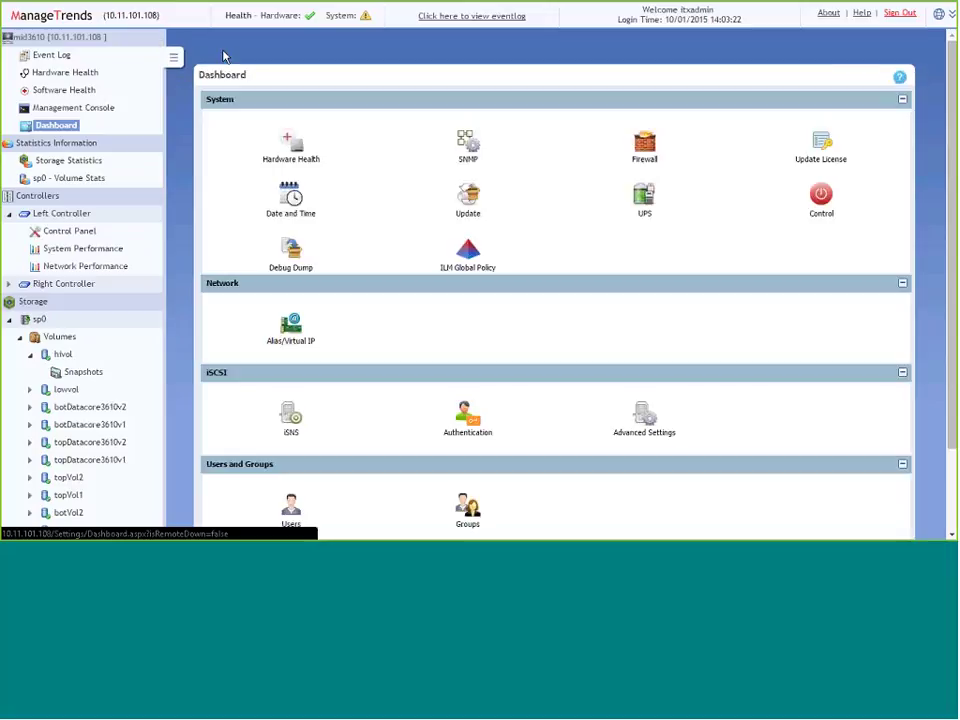
# - Choose patch-5.0.1005_1.0-5.0.1011_1.1.tar.gz as a Patch type software update, and return to the Dashboard without starting the update
pyautogui.click(467, 198)
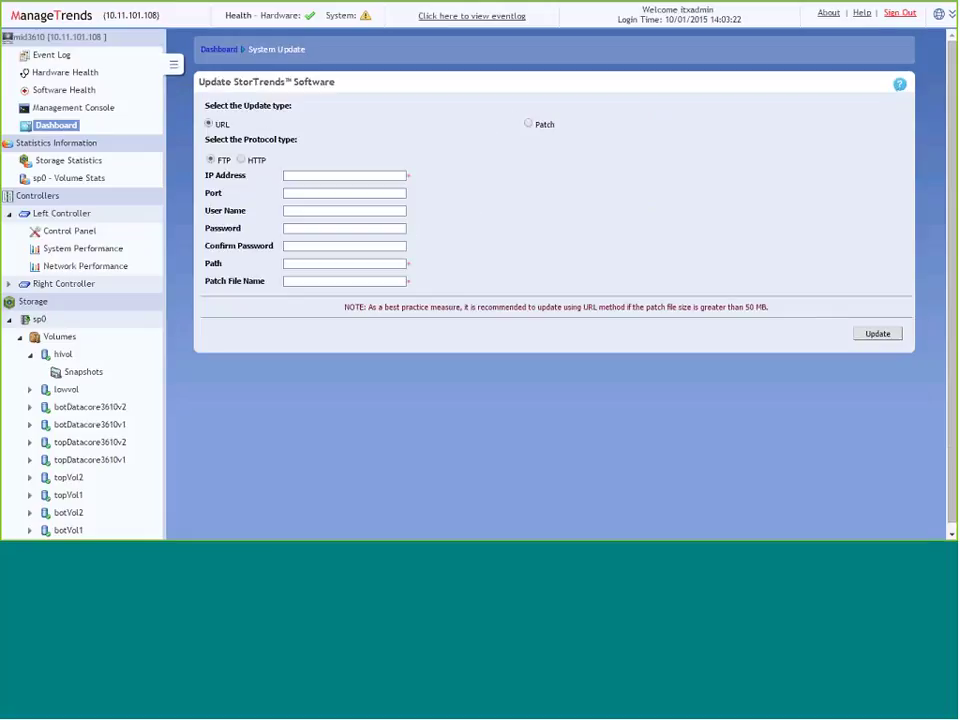
pyautogui.click(530, 124)
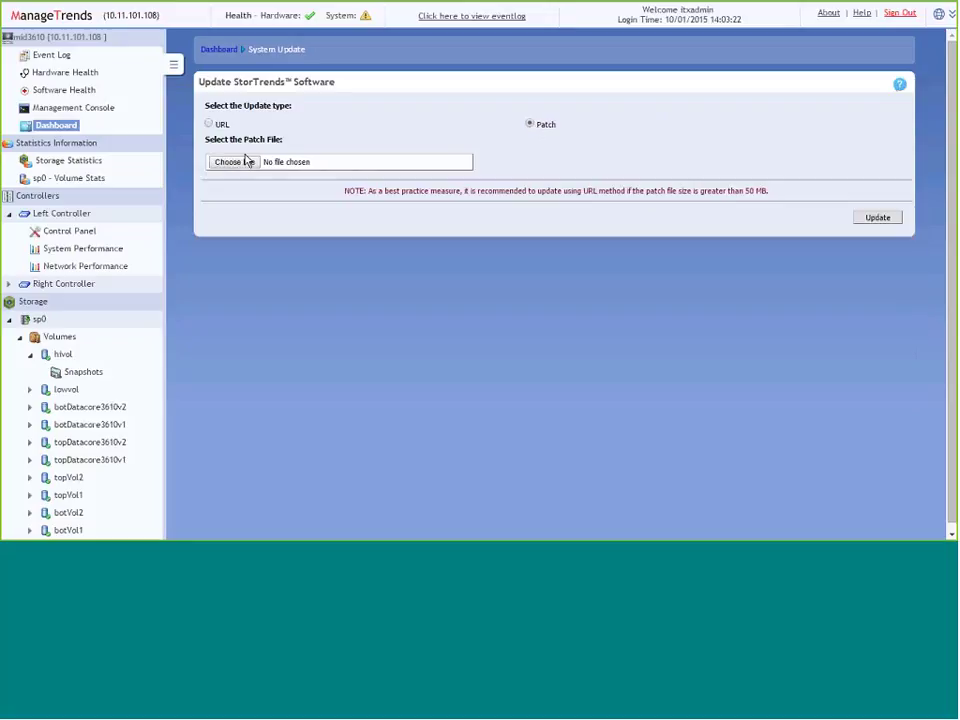
pyautogui.click(246, 161)
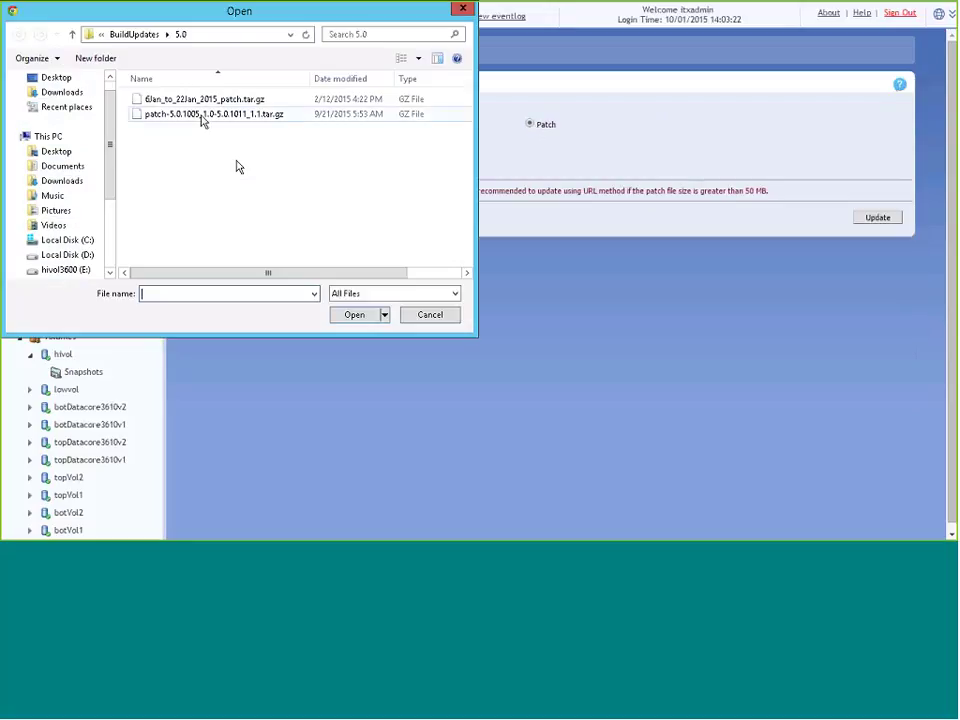
pyautogui.click(214, 114)
pyautogui.scroll(-3, 107, 246)
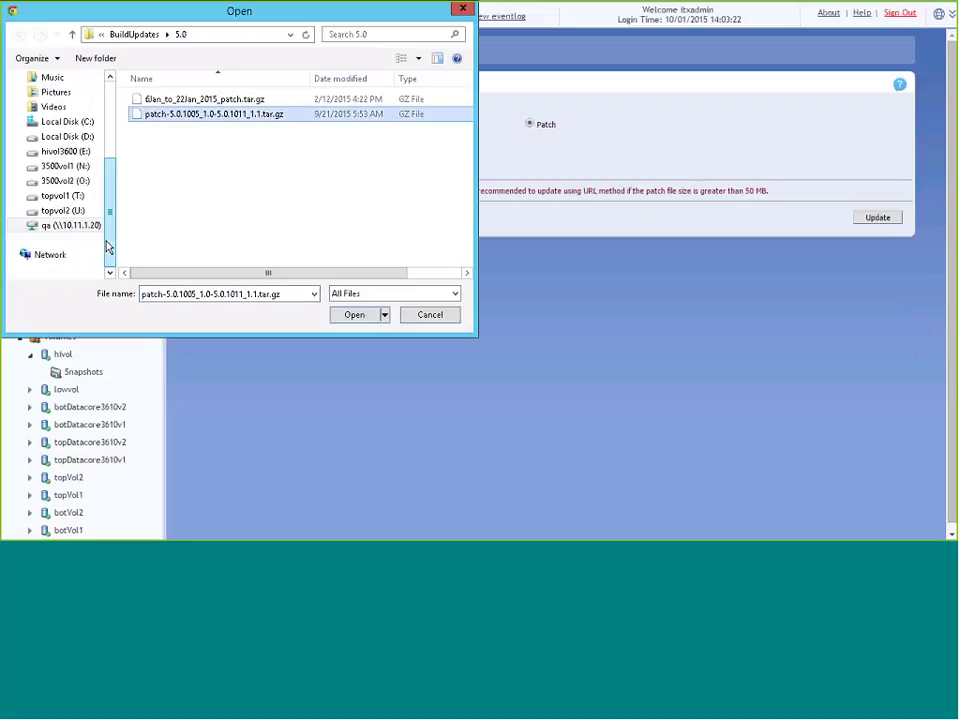
pyautogui.click(360, 316)
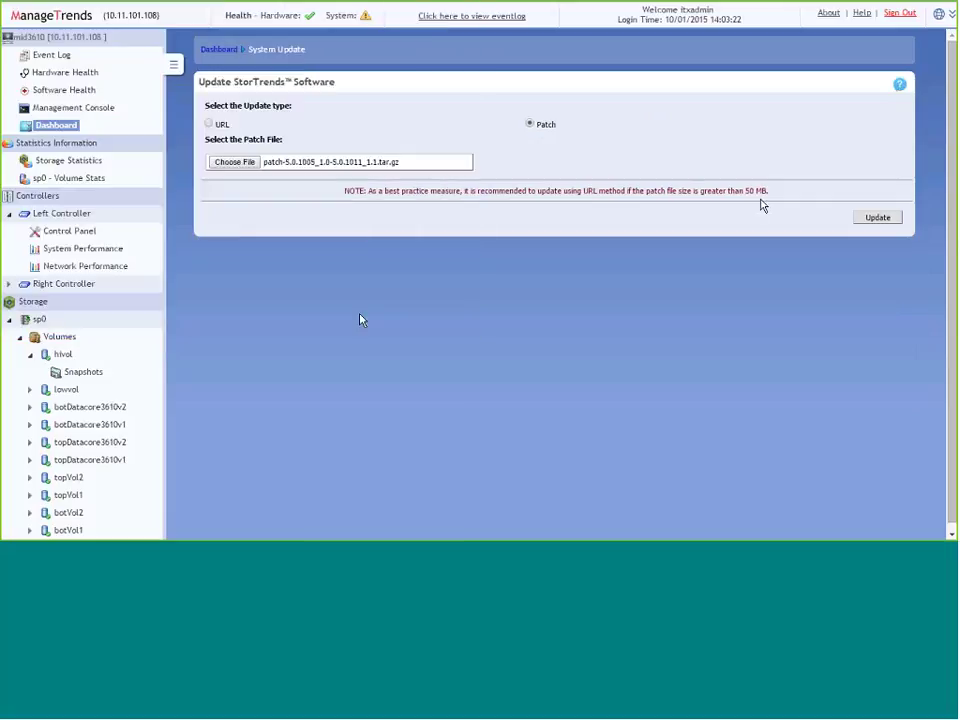
pyautogui.click(222, 50)
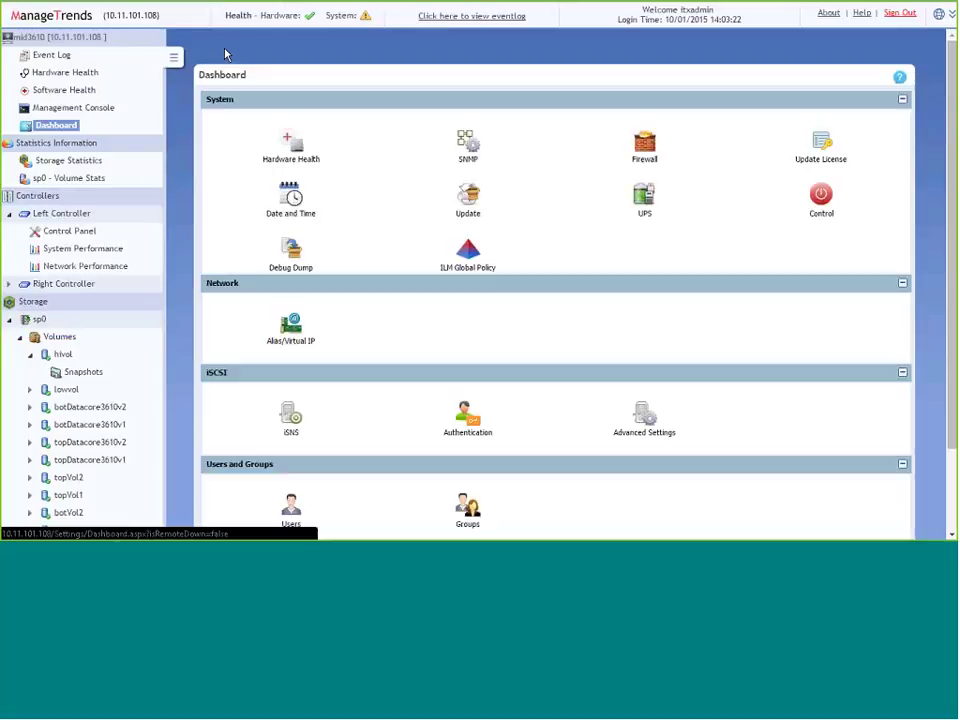
# - Review the create, download and FTP upload options in Debug Dump Management and return to the Dashboard
pyautogui.click(291, 252)
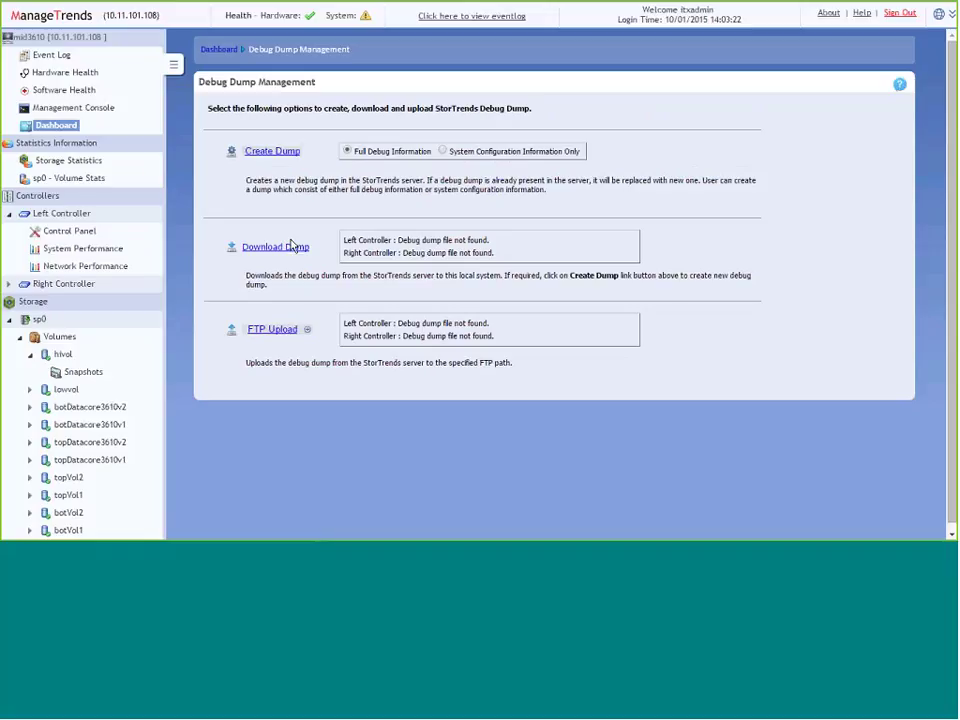
pyautogui.click(220, 50)
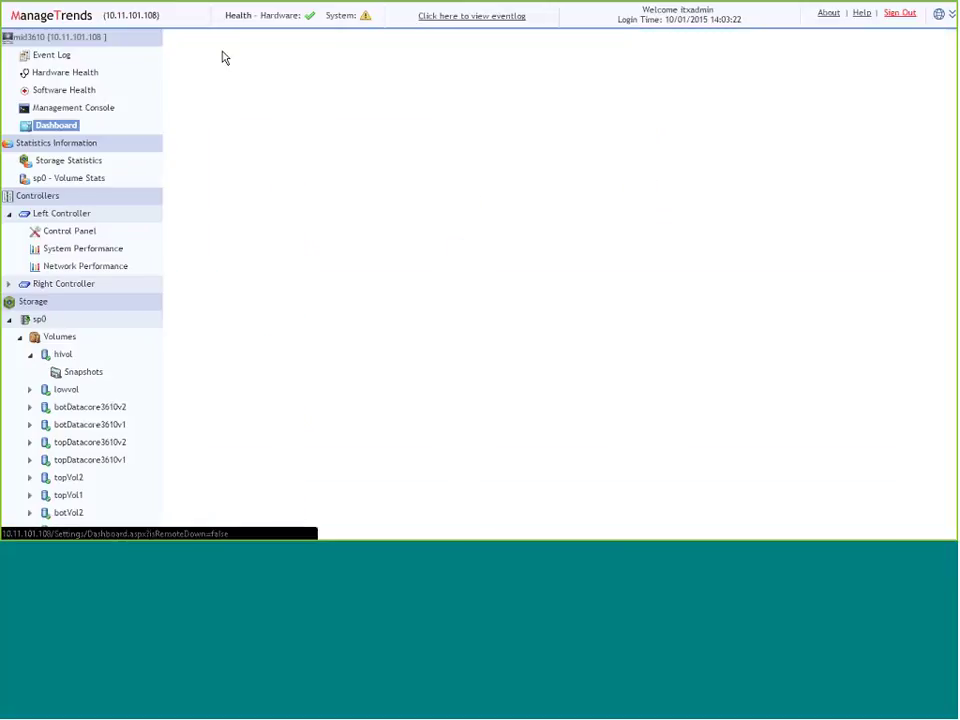
# - Review the email alert settings, including the mail server address and the alert levels for each recipient
pyautogui.scroll(-2, 671, 480)
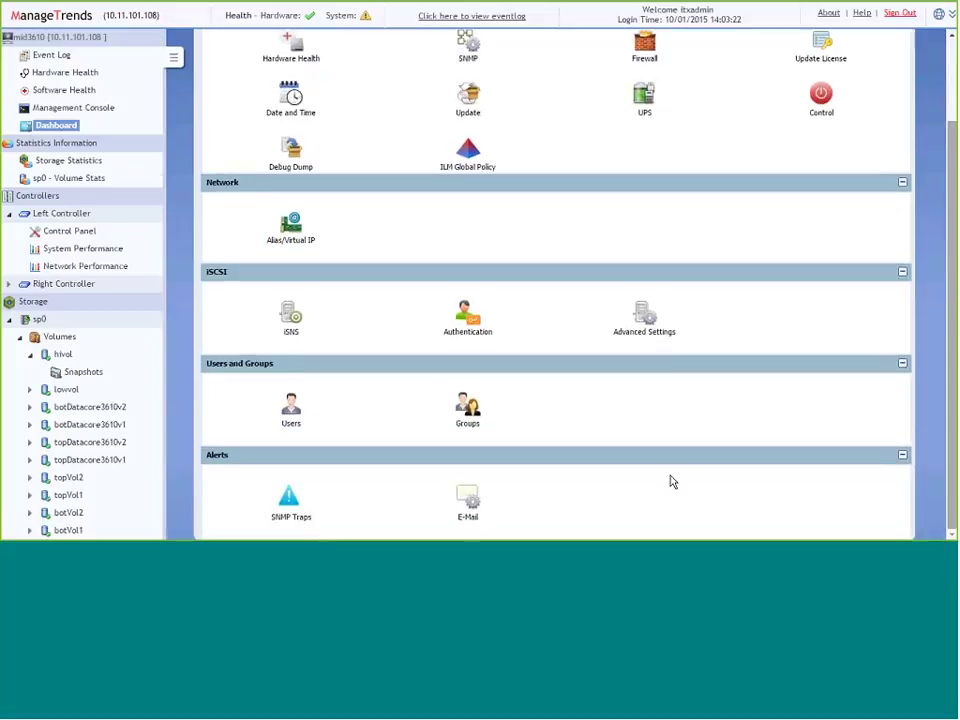
pyautogui.click(463, 502)
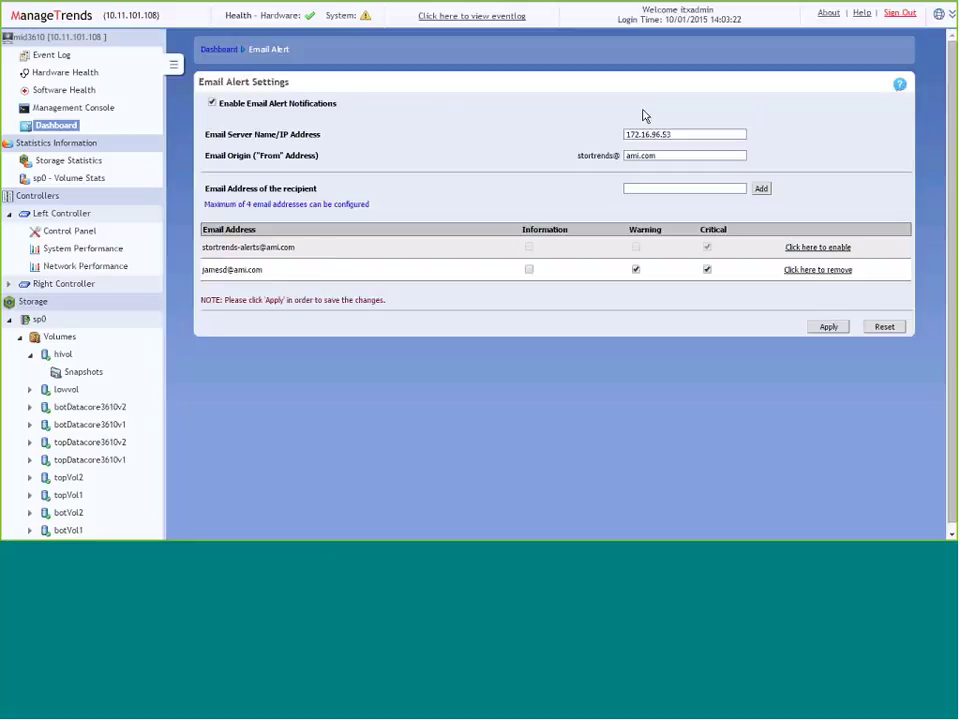
pyautogui.doubleClick(674, 131)
pyautogui.click(822, 250)
pyautogui.moveTo(203, 277); pyautogui.dragTo(268, 272)
pyautogui.click(268, 274)
# - Open the lowvol volume's management page and examine its target information and tier performance profile
pyautogui.scroll(-1, 157, 103)
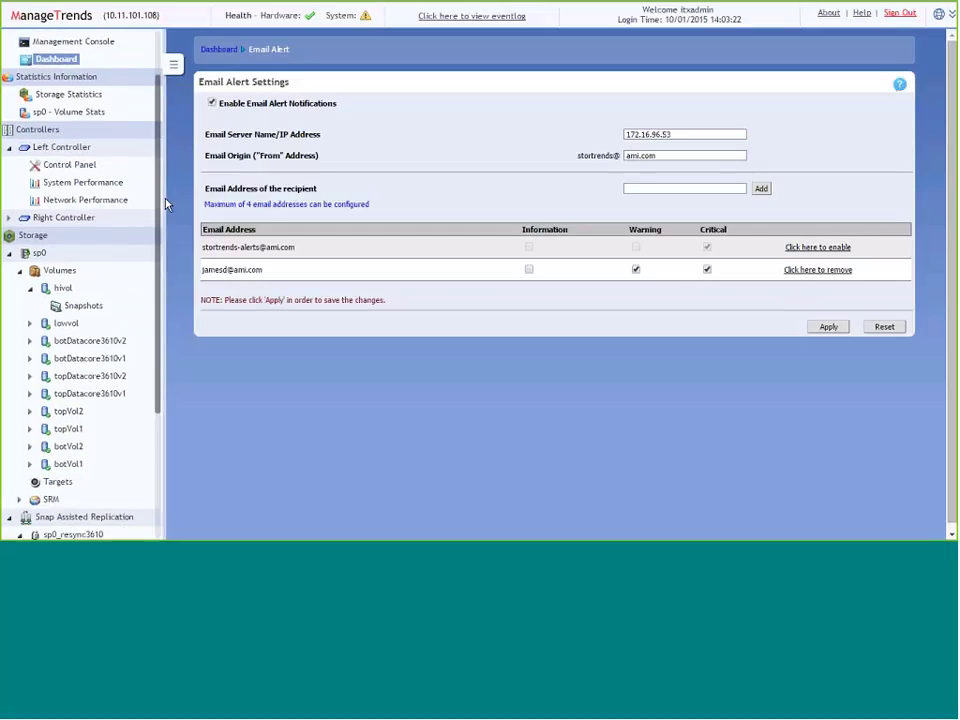
pyautogui.click(65, 324)
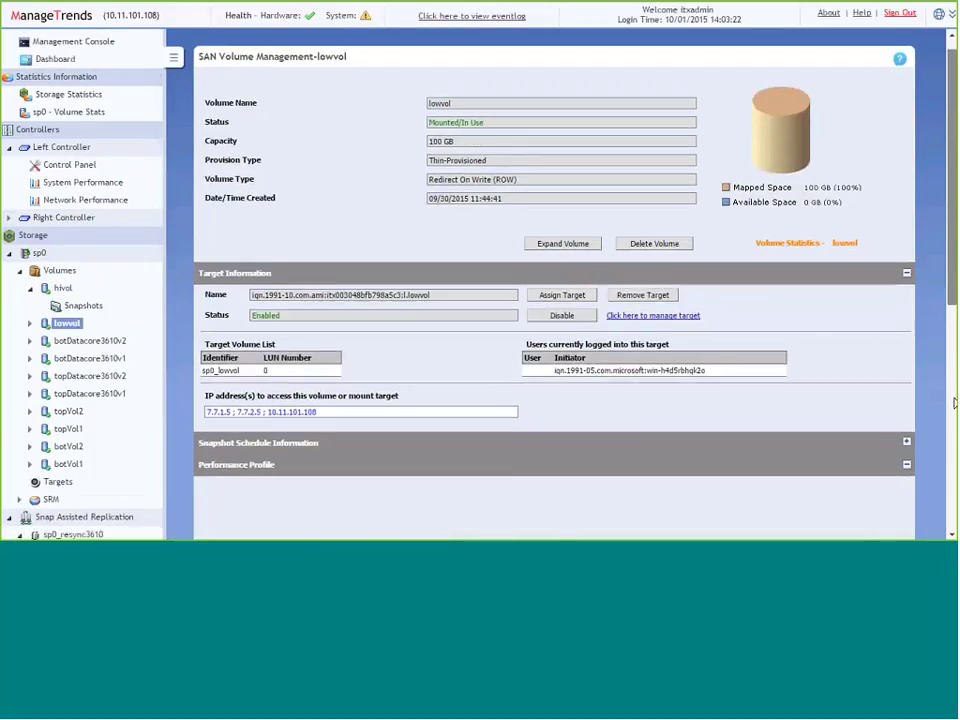
pyautogui.scroll(-3, 766, 348)
pyautogui.scroll(1, 555, 300)
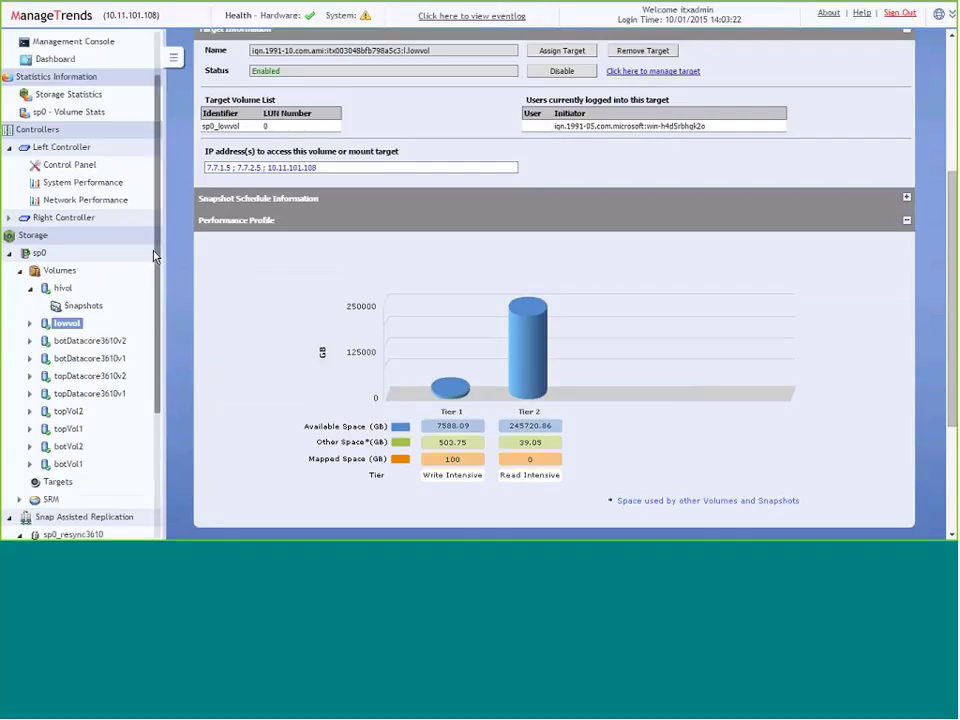
# - Open the Information Life Cycle report in the SRM section of storage pool sp0
pyautogui.scroll(-3, 160, 350)
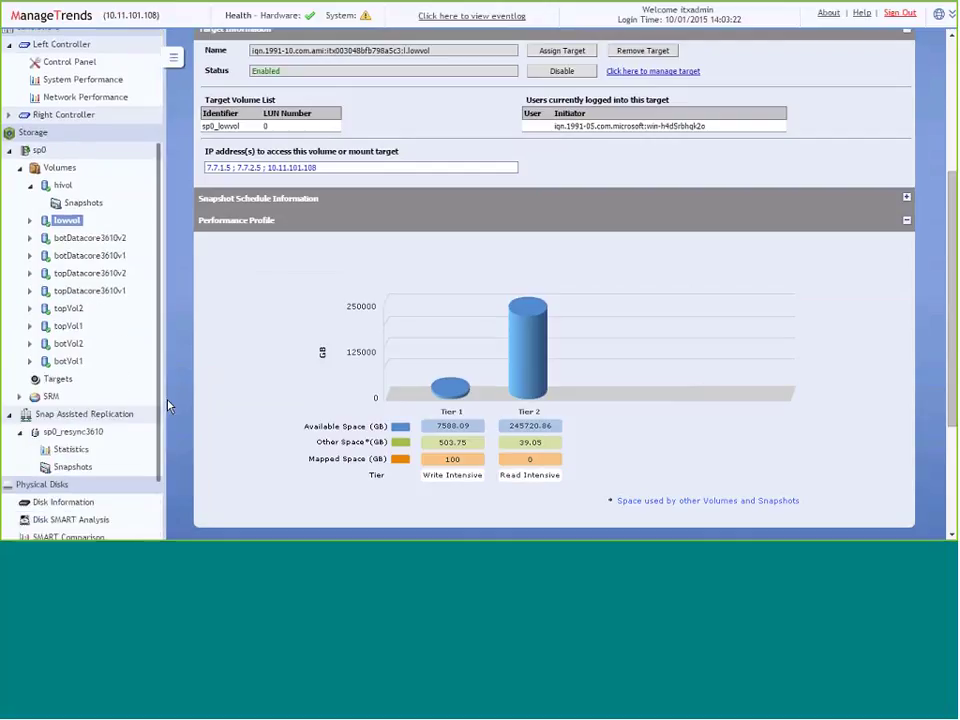
pyautogui.click(21, 398)
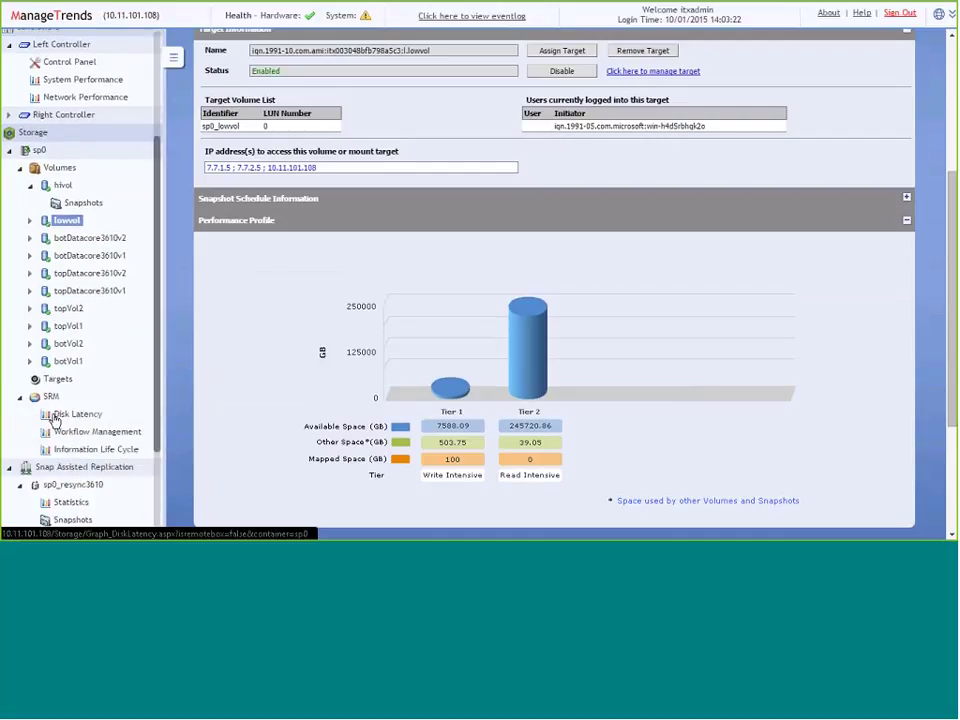
pyautogui.click(76, 452)
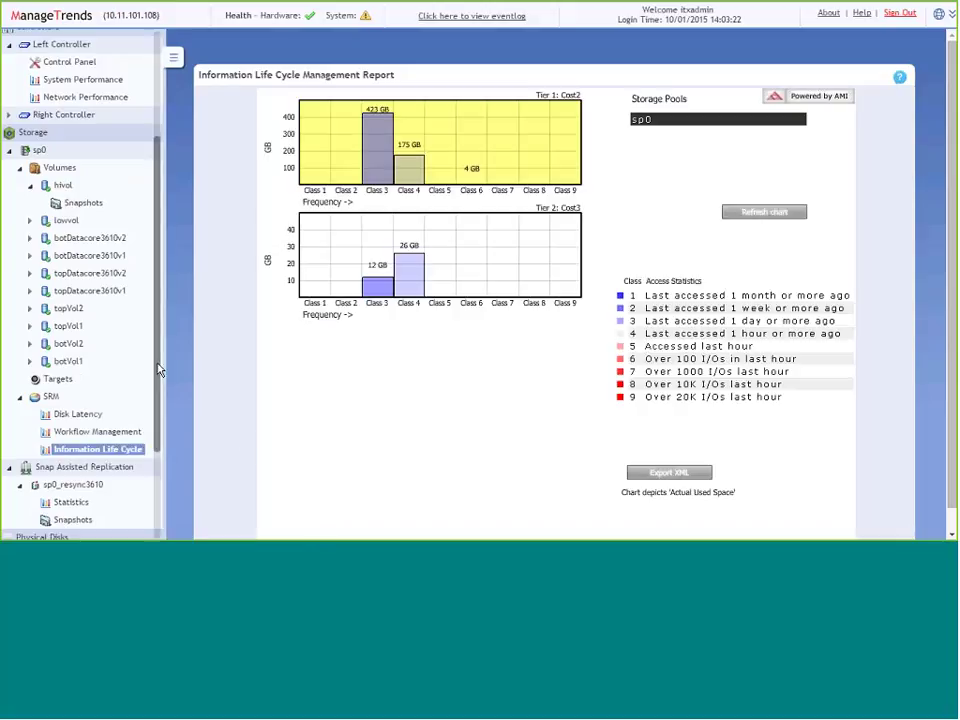
# - Open the sp0_resync3610 replication pair and display its editable WAN optimization settings and replication plans
pyautogui.scroll(-3, 100, 400)
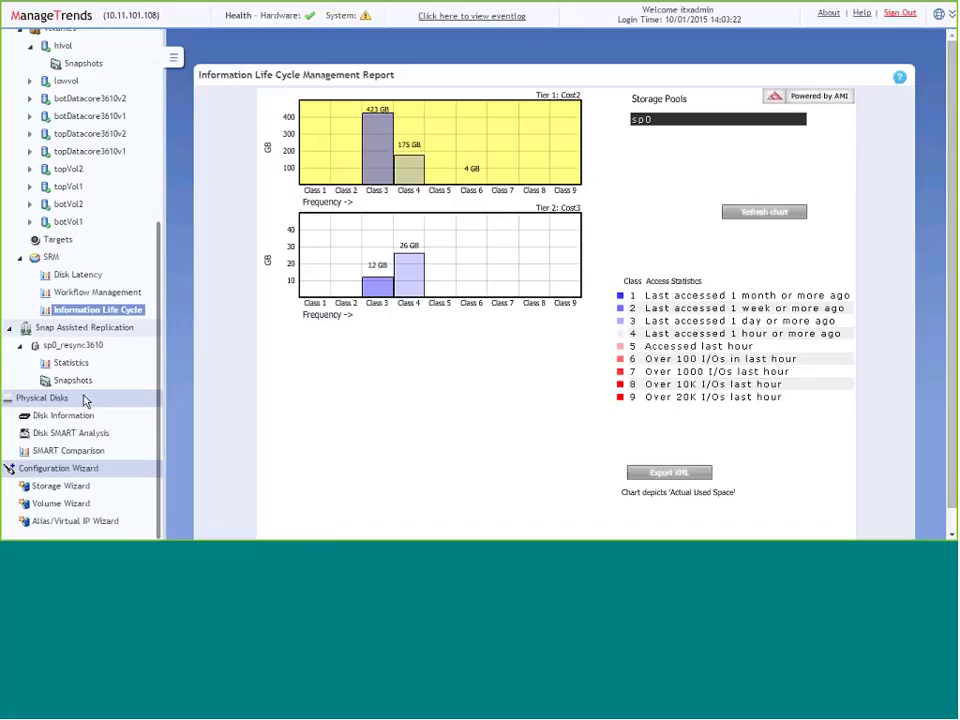
pyautogui.click(79, 346)
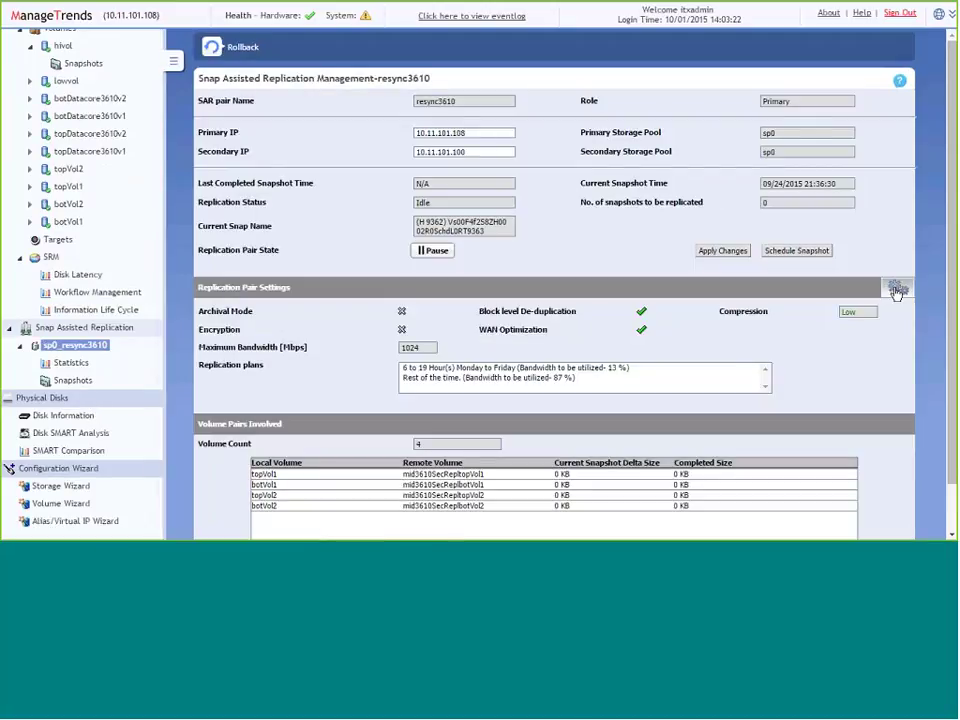
pyautogui.click(896, 289)
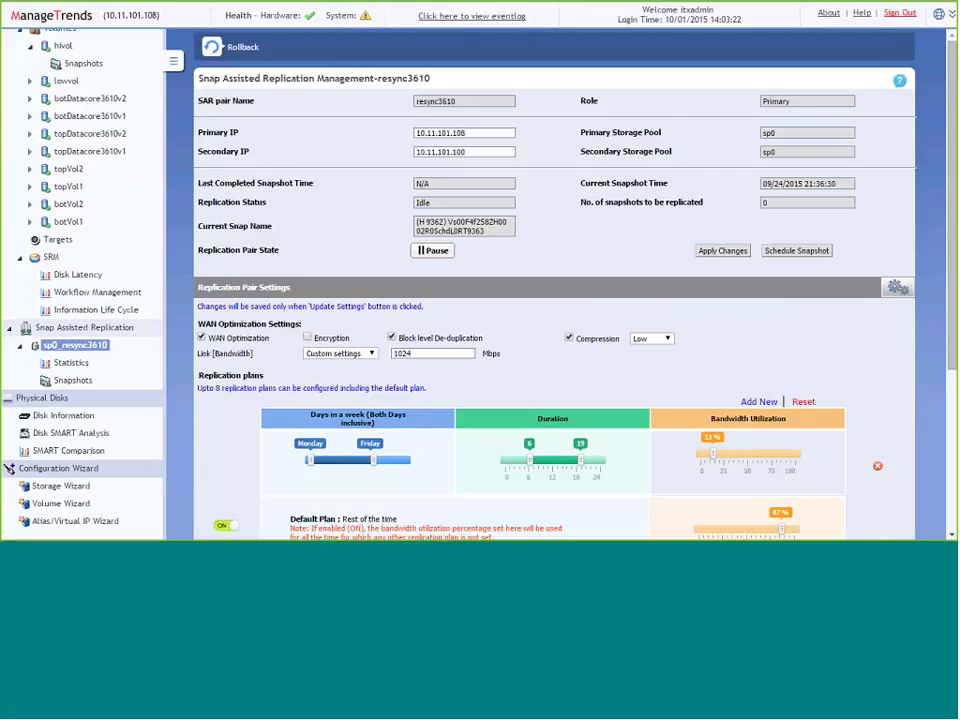
# - Try bandwidth utilization of 33% for the Monday-to-Friday replication plan and 73% for the default plan, and check the compression level options
pyautogui.moveTo(954, 238); pyautogui.dragTo(955, 379)
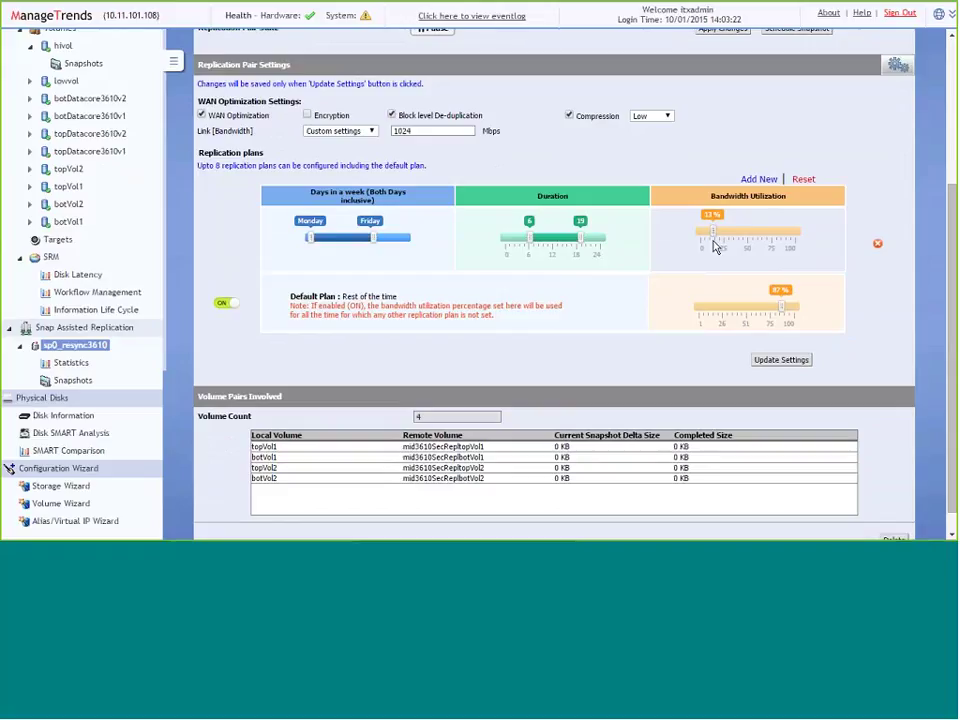
pyautogui.moveTo(714, 246); pyautogui.dragTo(733, 243)
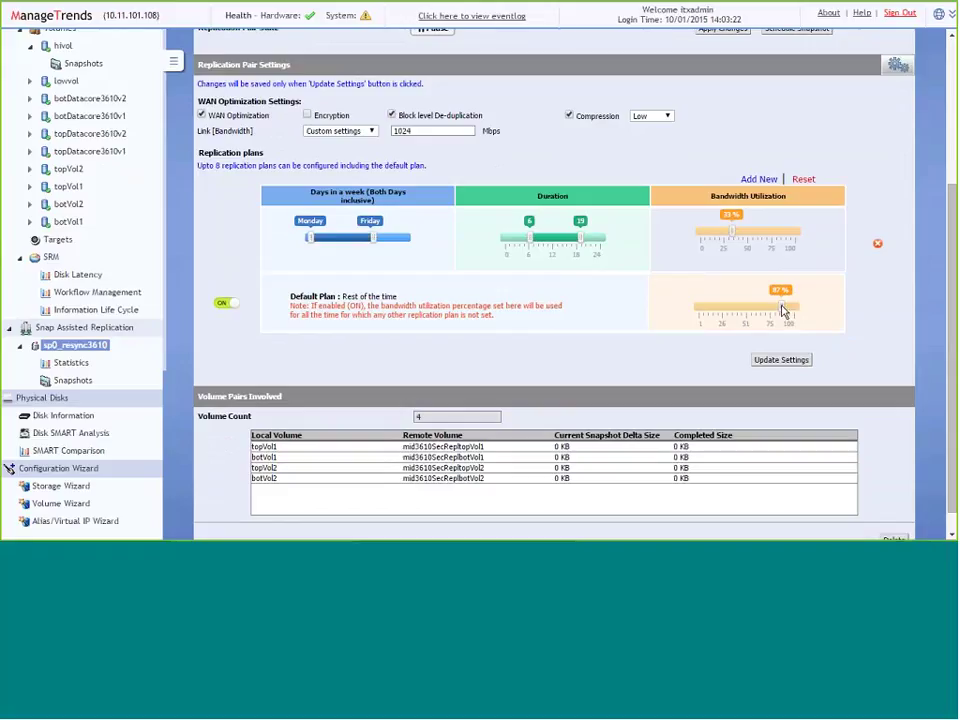
pyautogui.moveTo(782, 307); pyautogui.dragTo(778, 310)
pyautogui.click(666, 117)
pyautogui.click(665, 119)
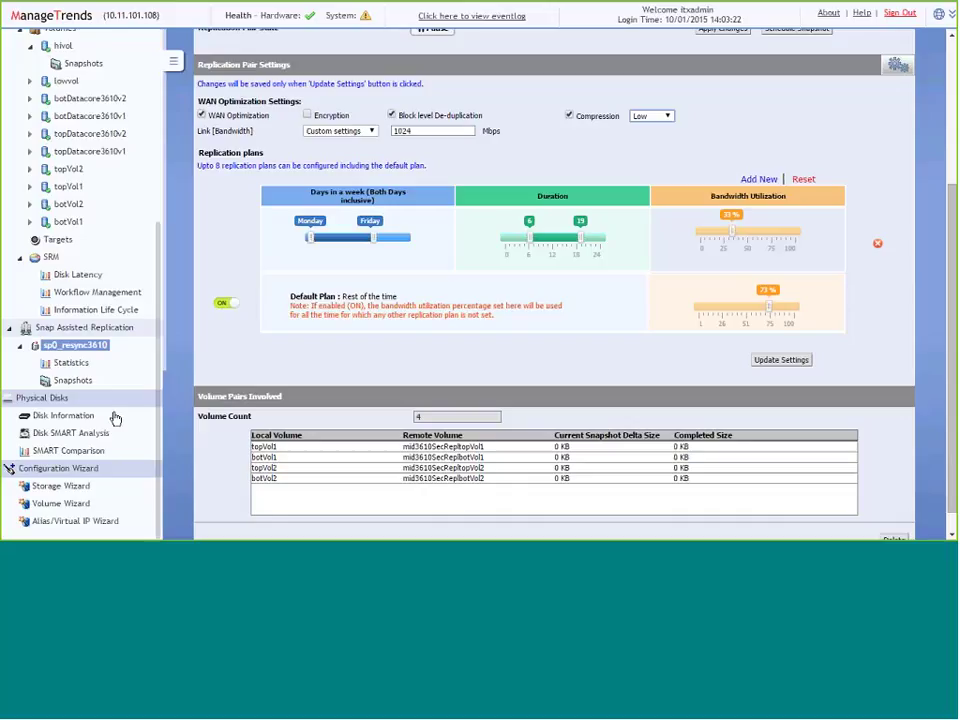
# - Open the Disk SMART Analysis page and read through the SMART report of the selected disk in Enclosure 0
pyautogui.click(77, 434)
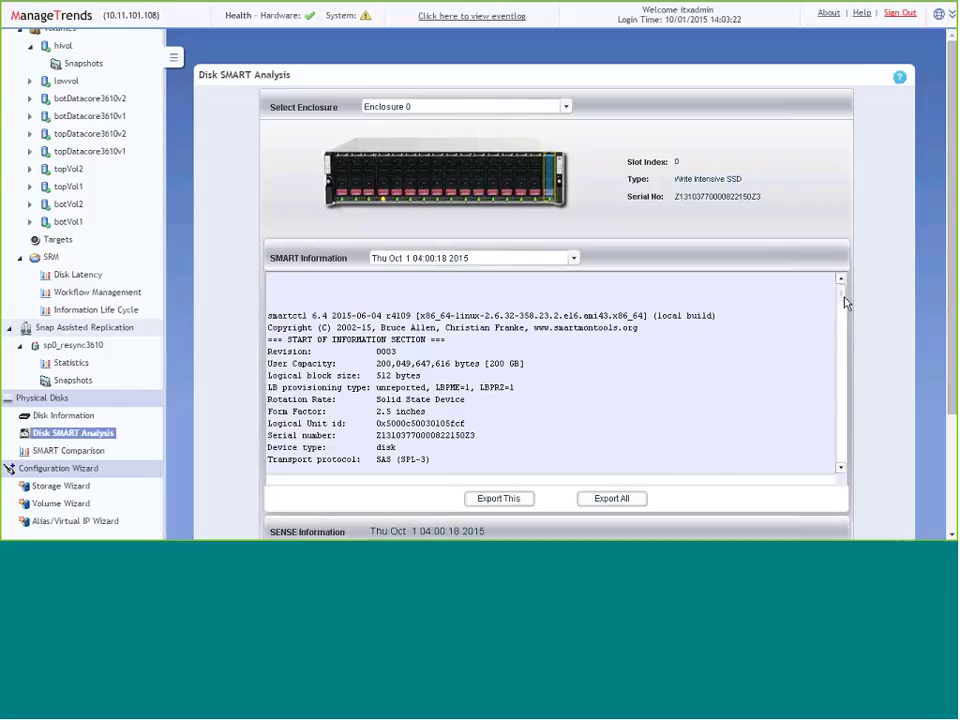
pyautogui.moveTo(838, 296); pyautogui.dragTo(851, 454)
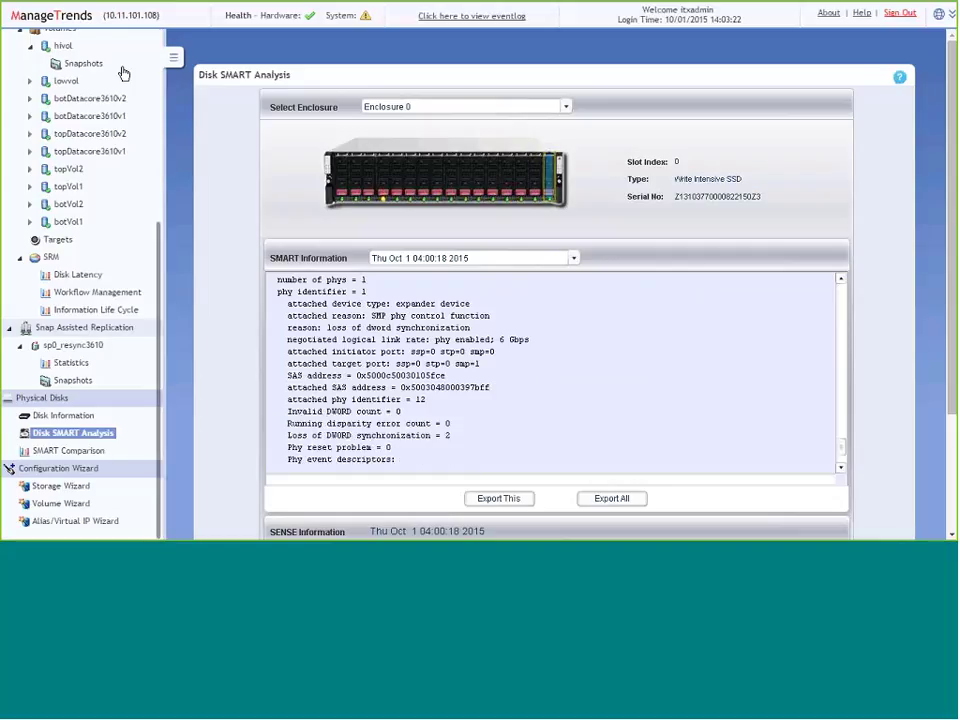
# - In the Volume Wizard for pool sp0, add a 123 GB volume named deleteme to the list, allowing multiple concurrent initiators
pyautogui.click(70, 507)
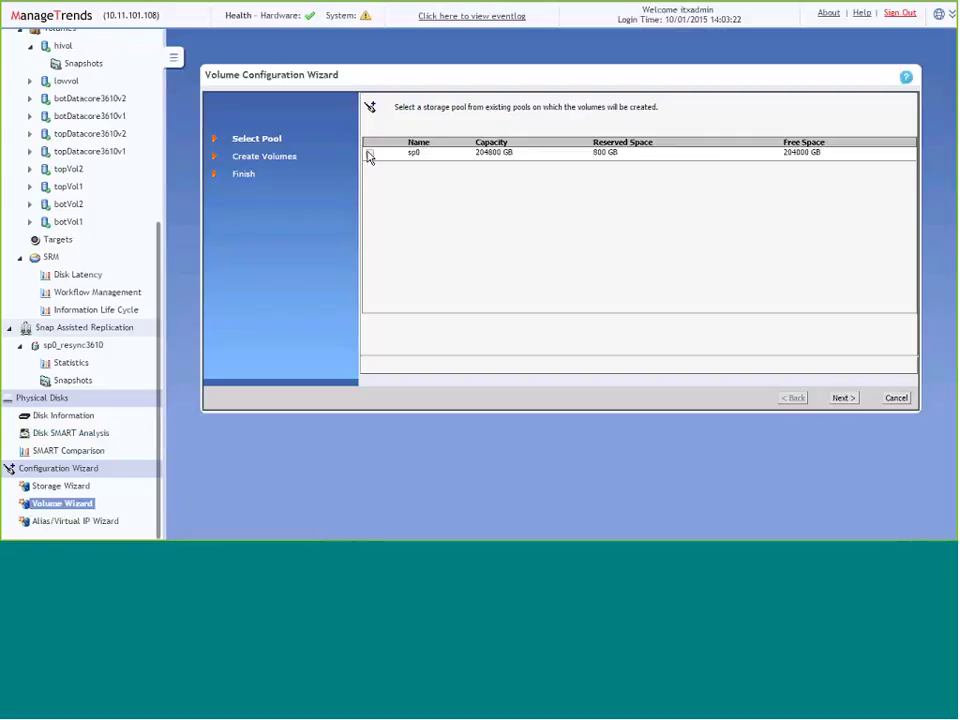
pyautogui.click(369, 155)
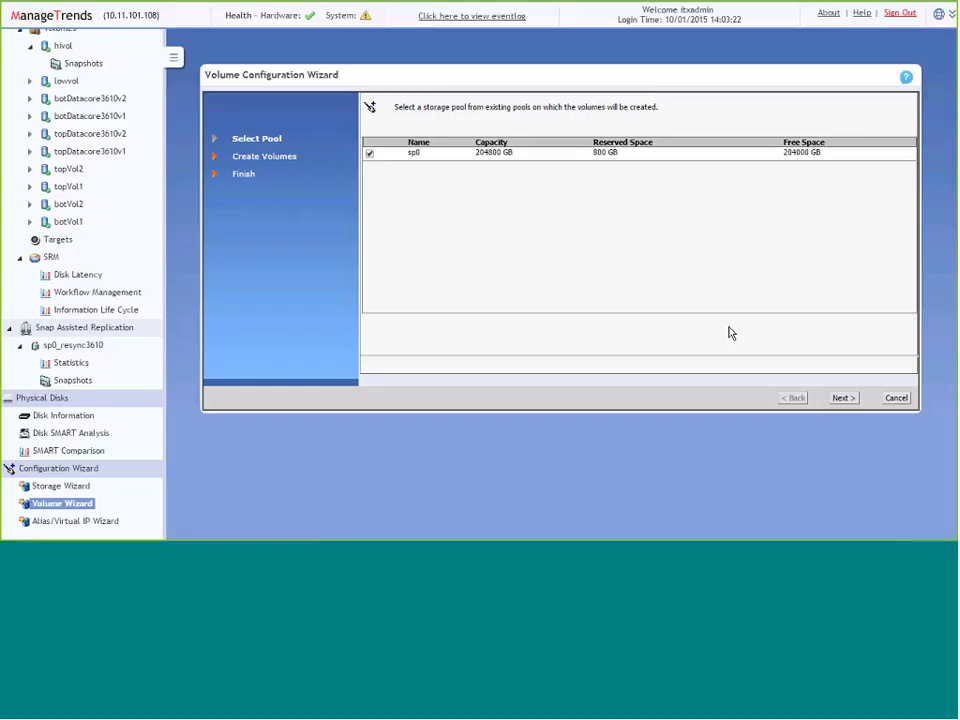
pyautogui.click(843, 398)
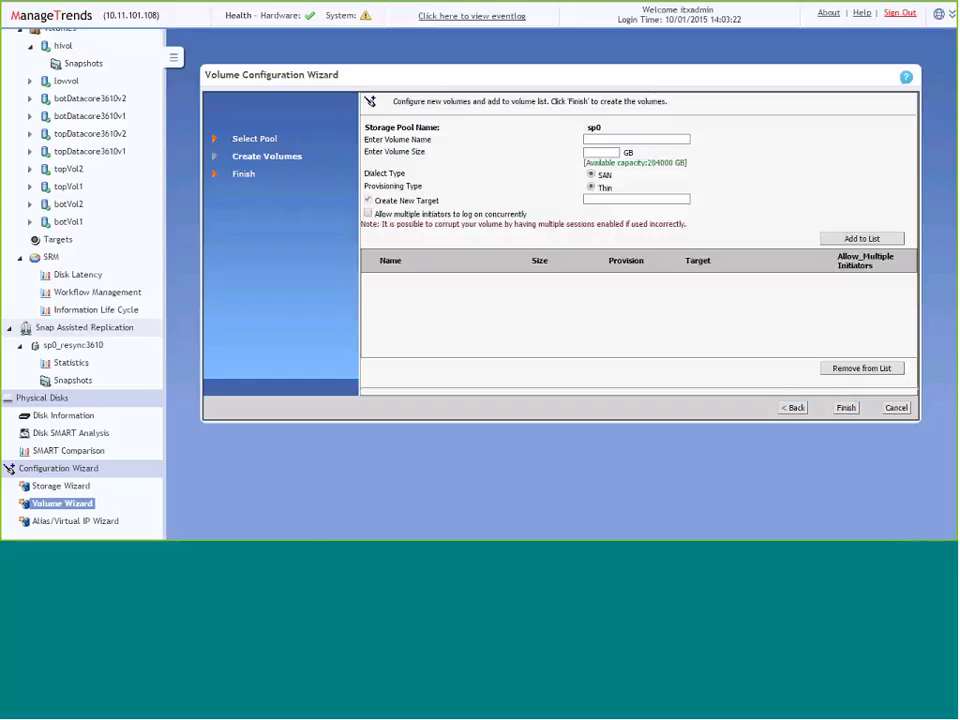
pyautogui.click(643, 140)
pyautogui.write('d')
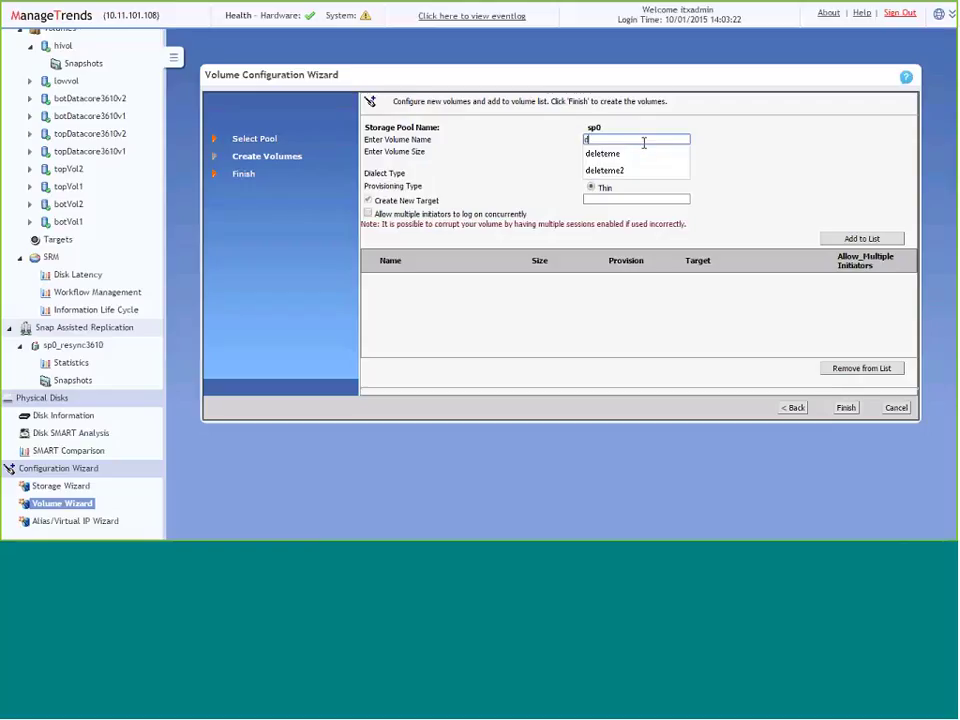
pyautogui.write('eleteme')
pyautogui.press('Tab')
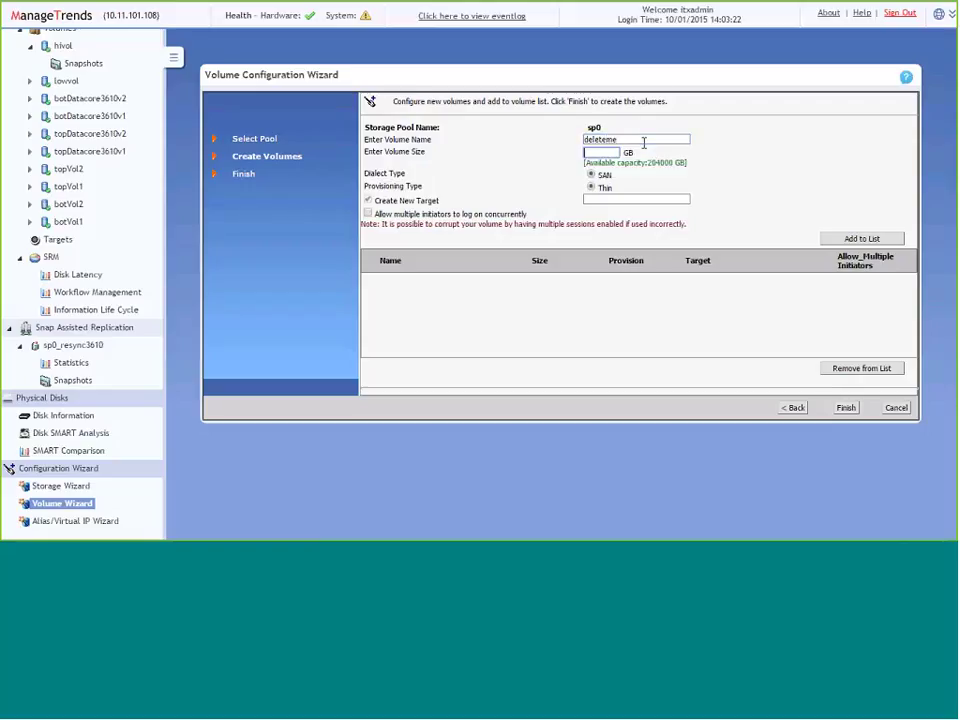
pyautogui.write('123')
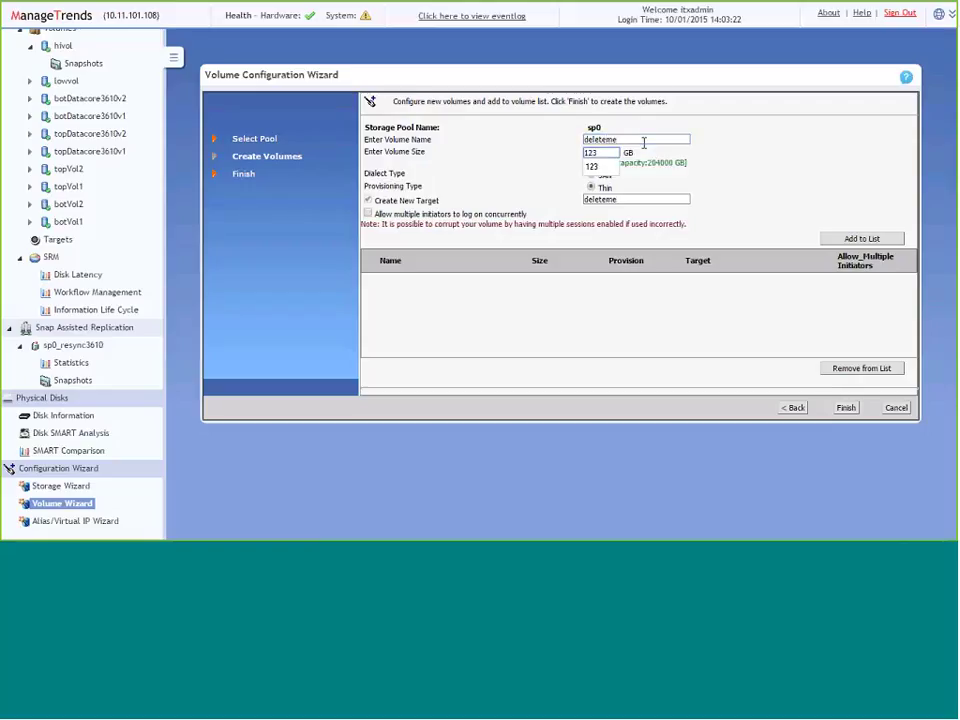
pyautogui.press('Tab')
pyautogui.press('space')
pyautogui.press('Tab')
pyautogui.press('Return')
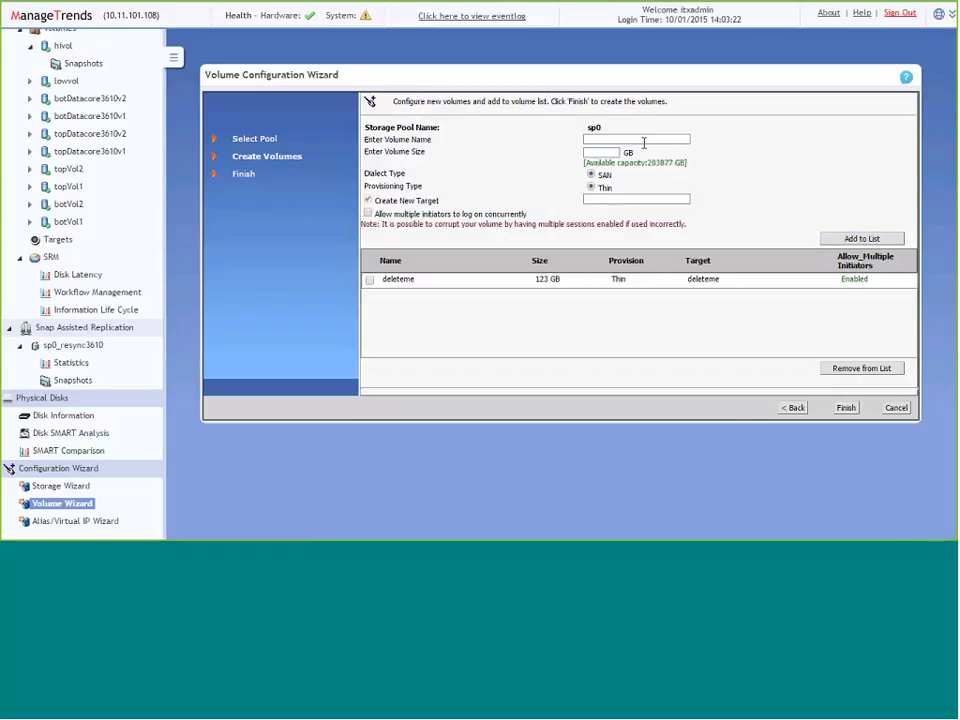
# - Add a 234 GB volume named deleteme2 with multiple initiators allowed, then create both listed volumes and accept the recommended timeout settings
pyautogui.click(644, 143)
pyautogui.write('de')
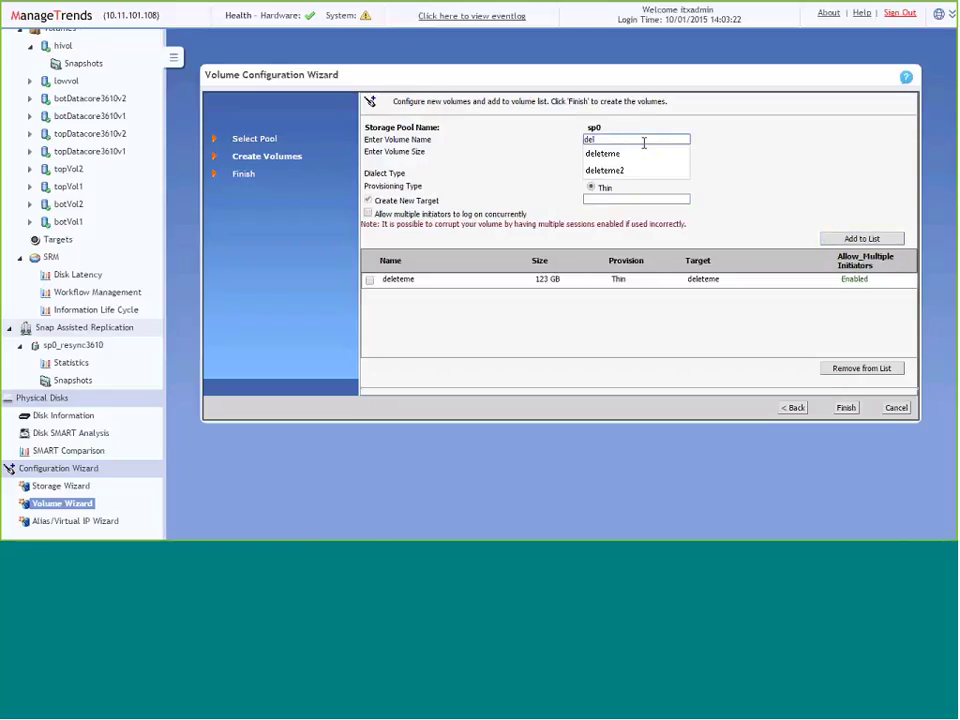
pyautogui.write('l')
pyautogui.press('Down')
pyautogui.press('Down')
pyautogui.press('Tab')
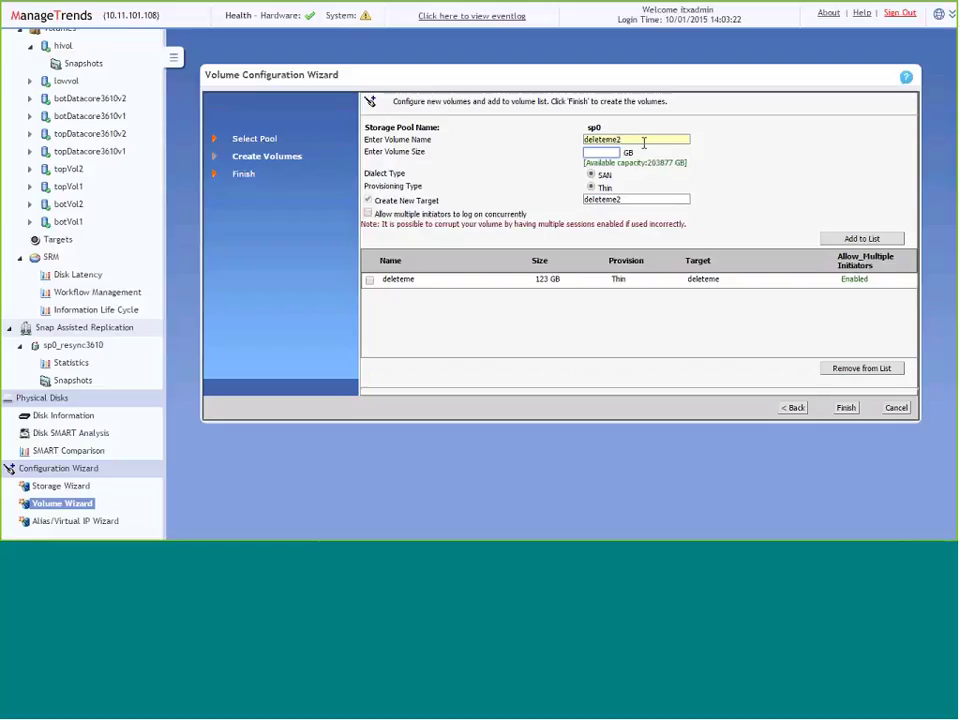
pyautogui.write('234')
pyautogui.press('Tab')
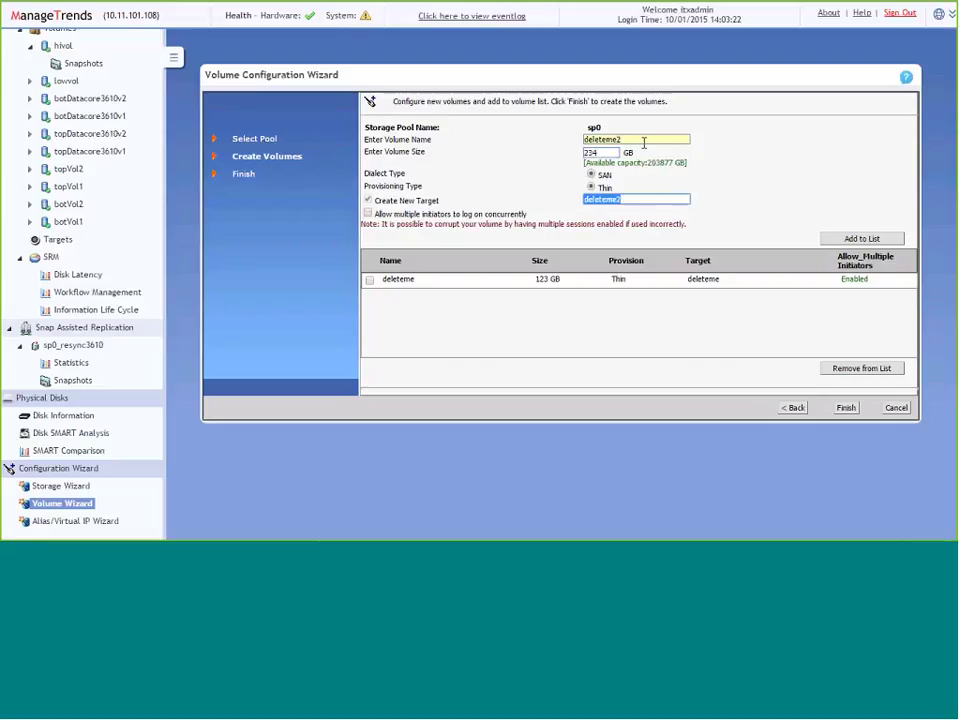
pyautogui.press('Tab')
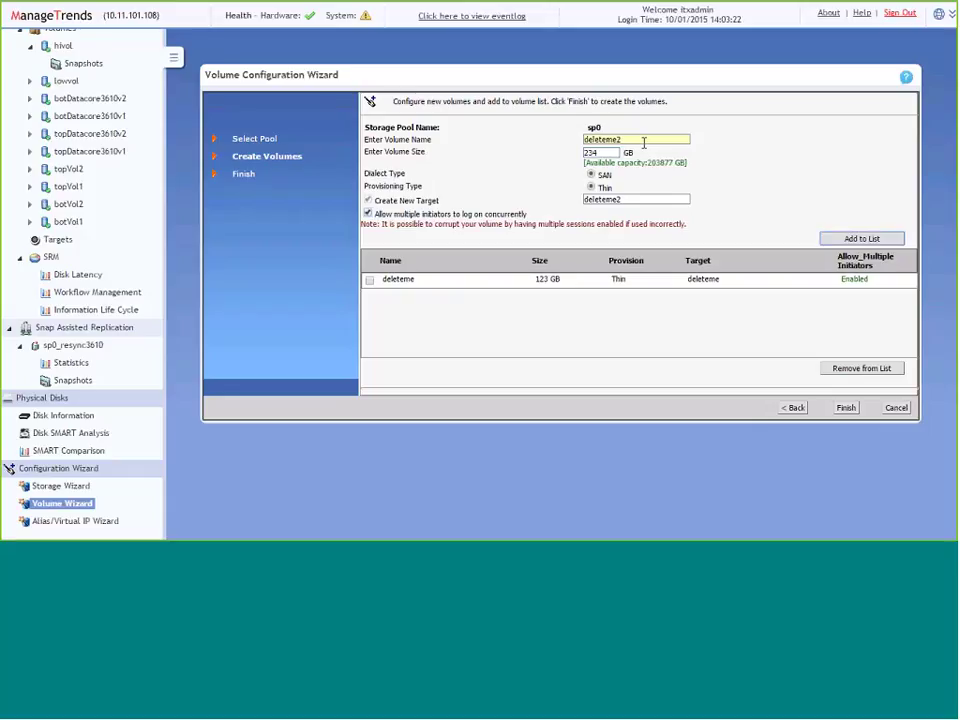
pyautogui.press('Return')
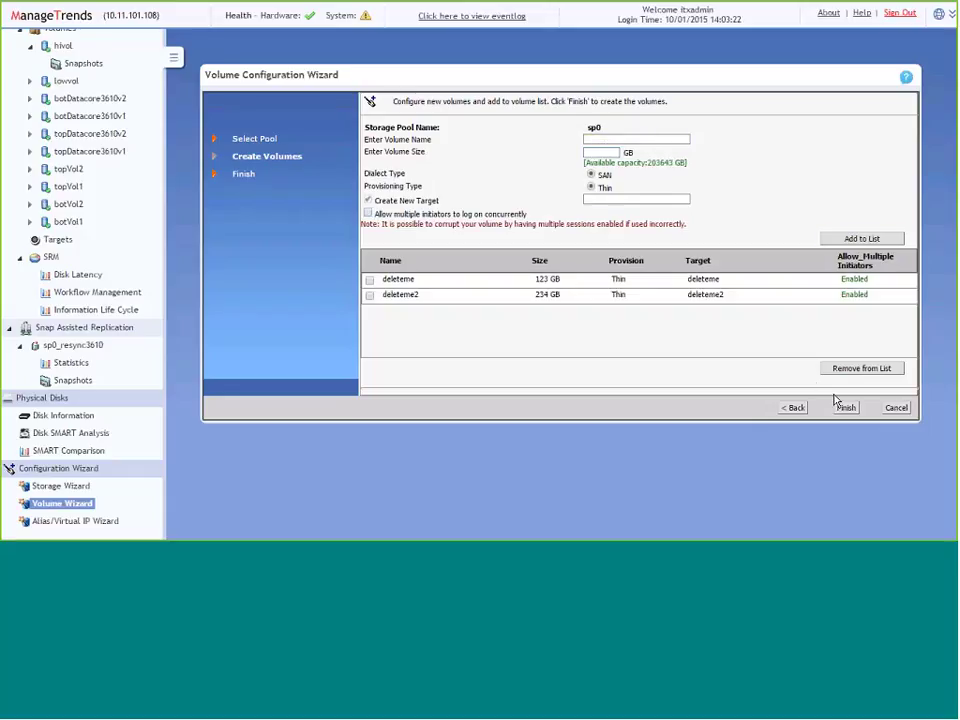
pyautogui.click(846, 408)
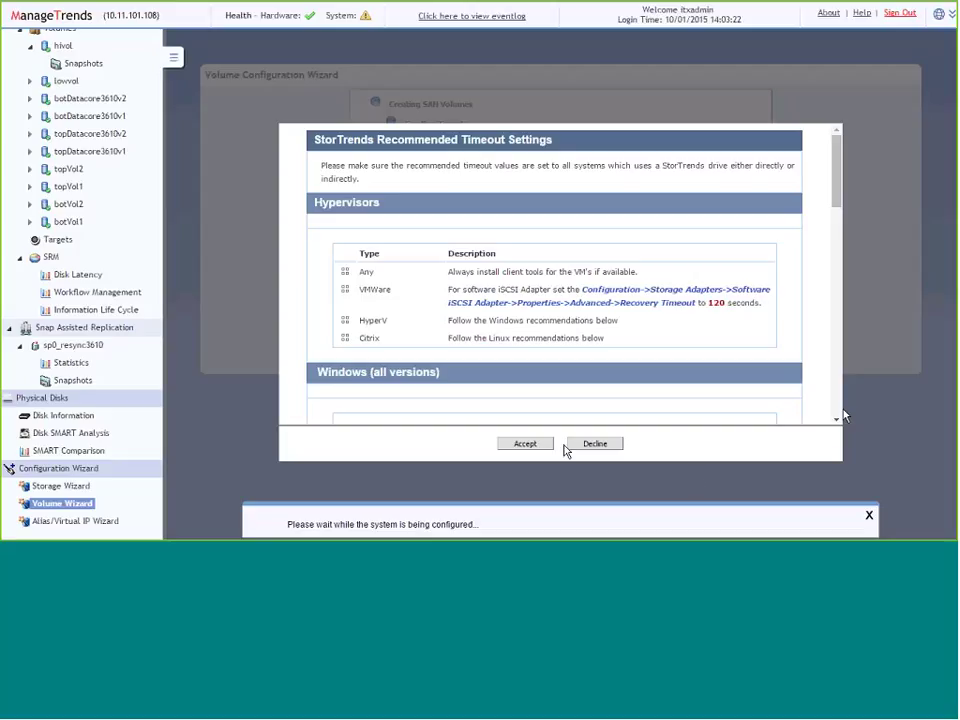
pyautogui.click(526, 444)
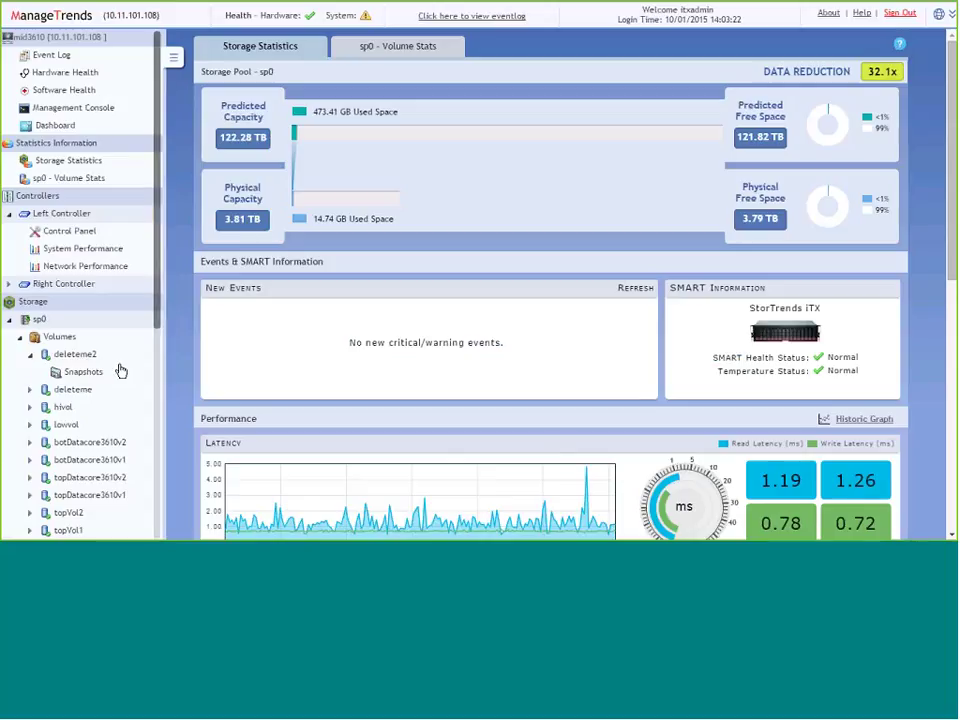
# - Create a snapshot named saveme of the deleteme volume
pyautogui.click(30, 390)
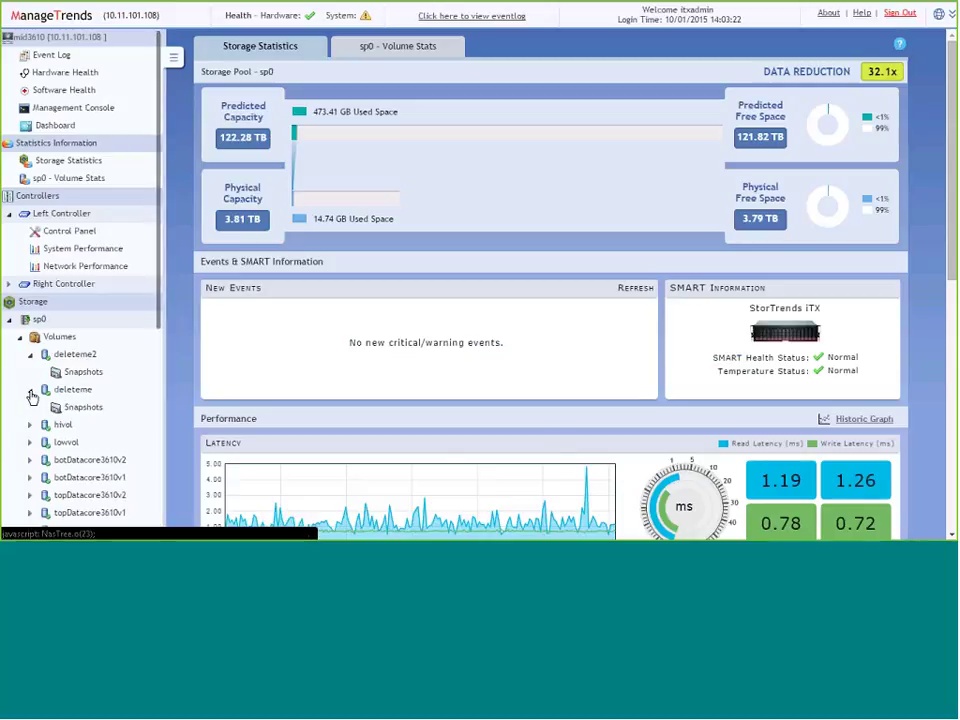
pyautogui.click(80, 408)
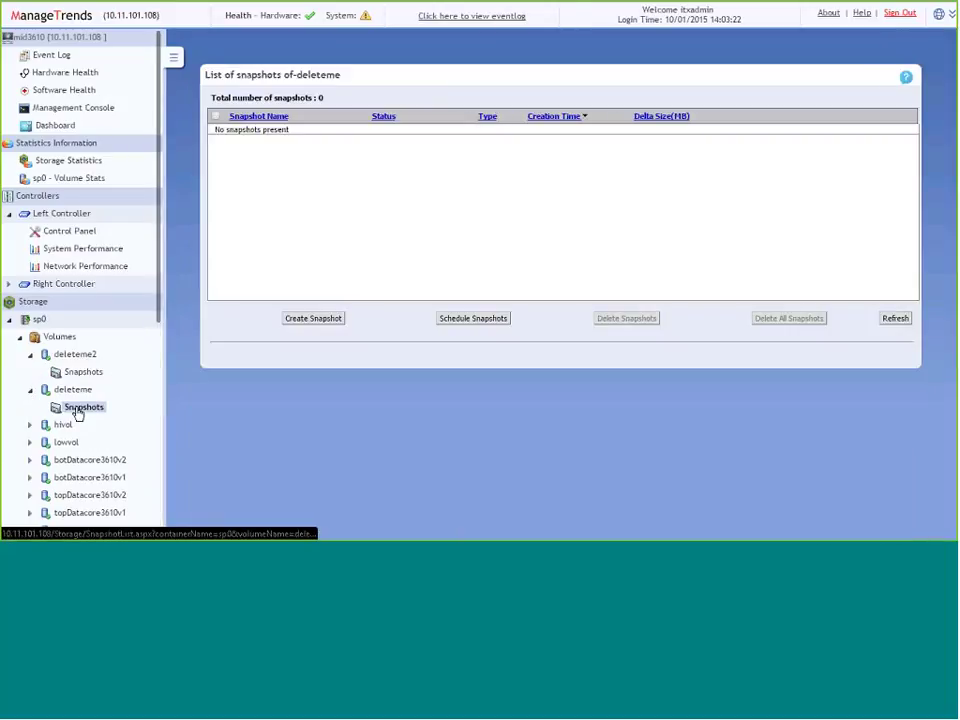
pyautogui.click(310, 318)
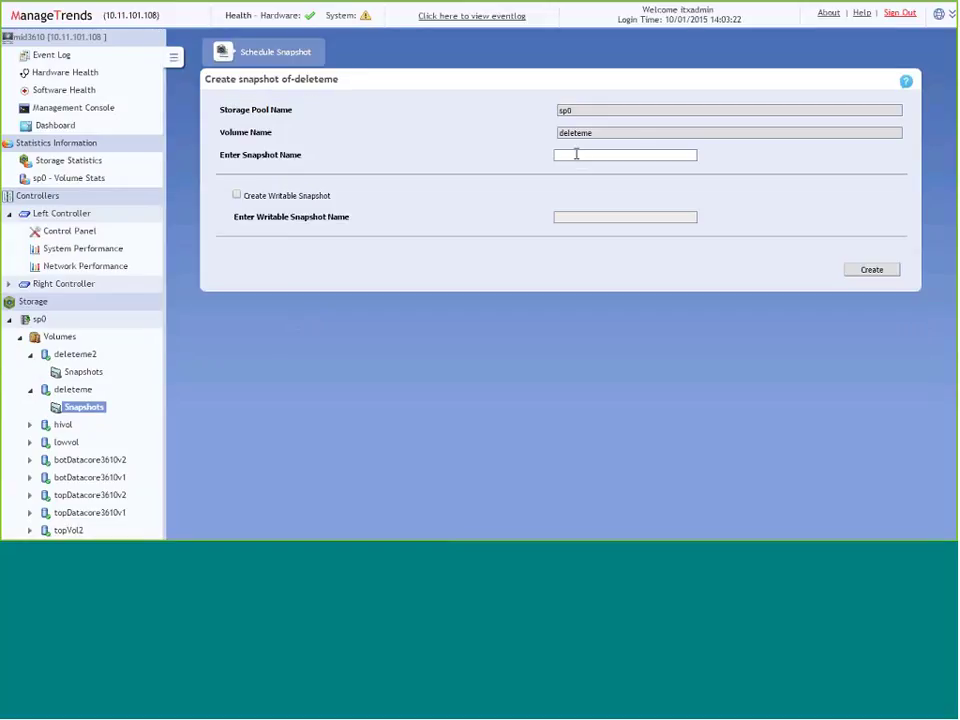
pyautogui.click(576, 154)
pyautogui.write('s')
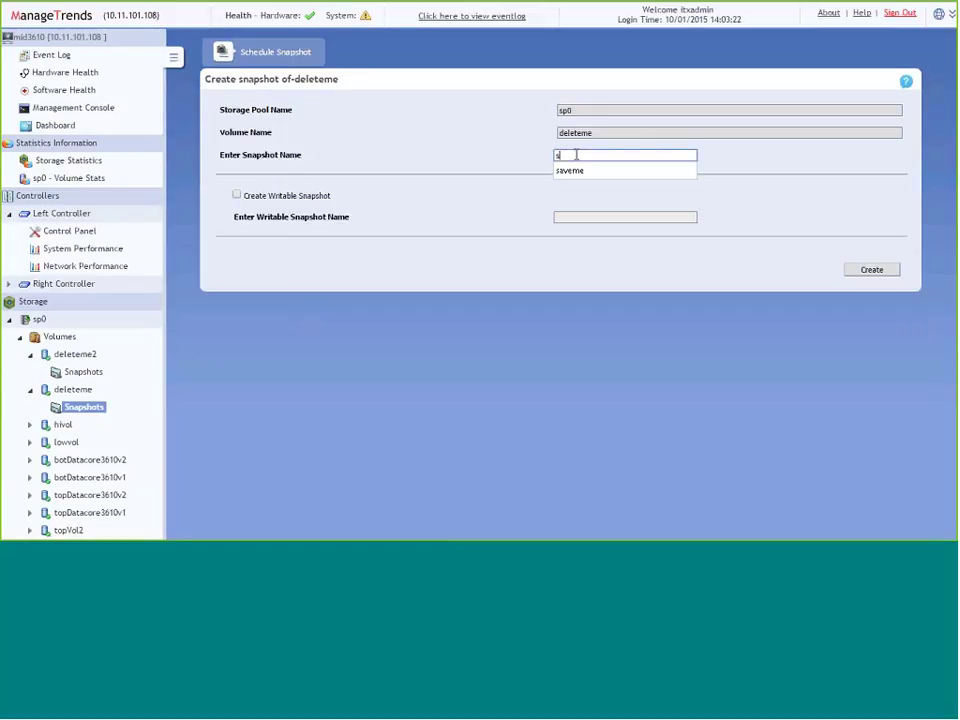
pyautogui.write('aveme')
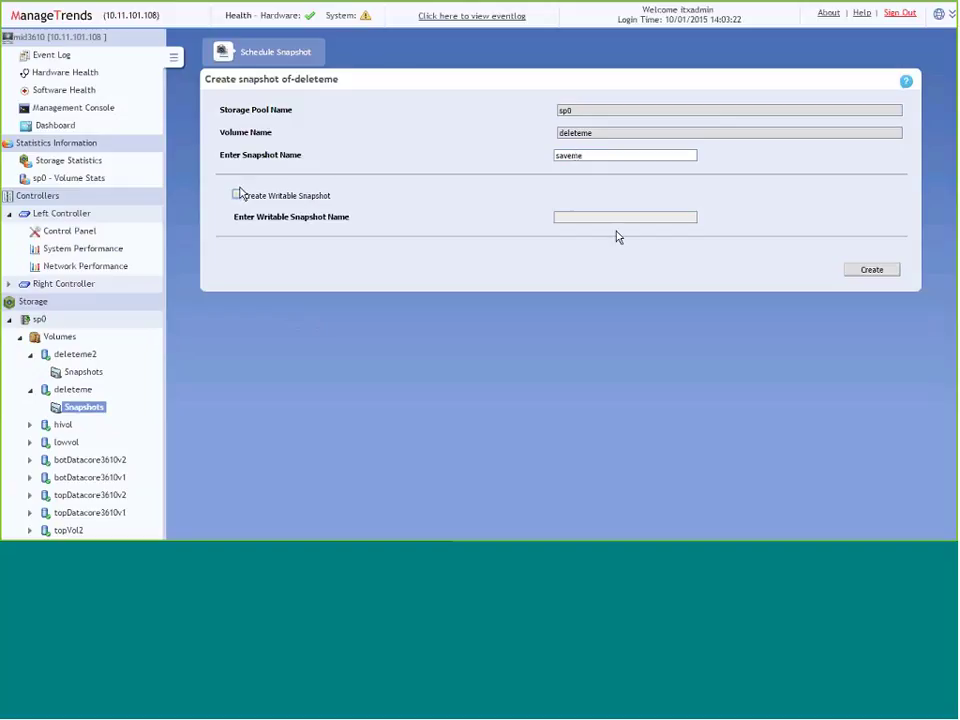
pyautogui.click(860, 276)
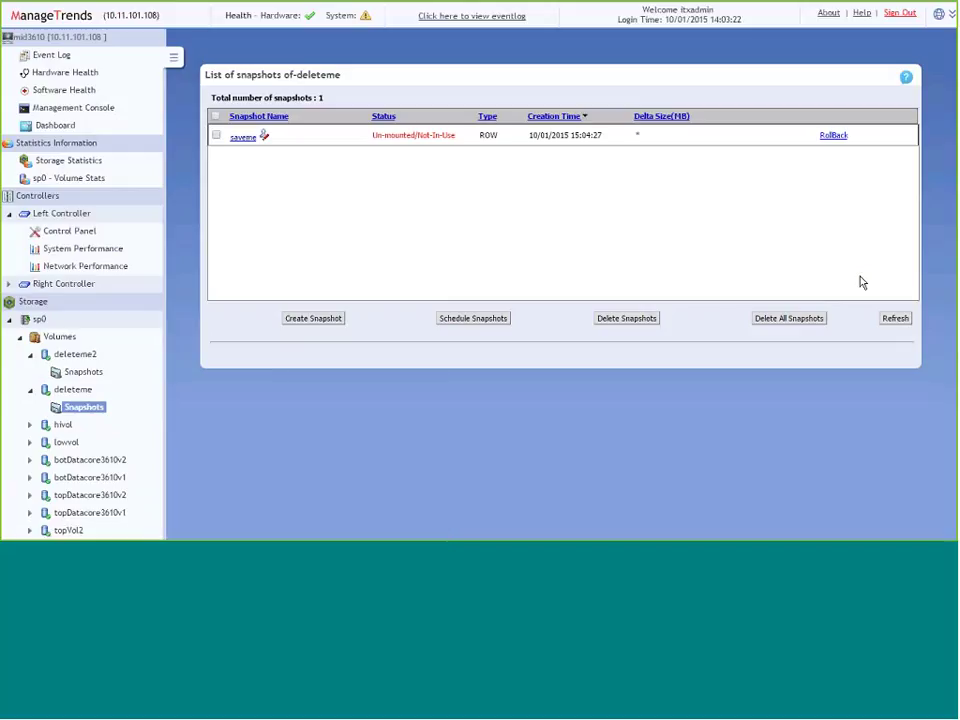
# - Create a writable snapshot named savemeW from the saveme snapshot
pyautogui.click(241, 139)
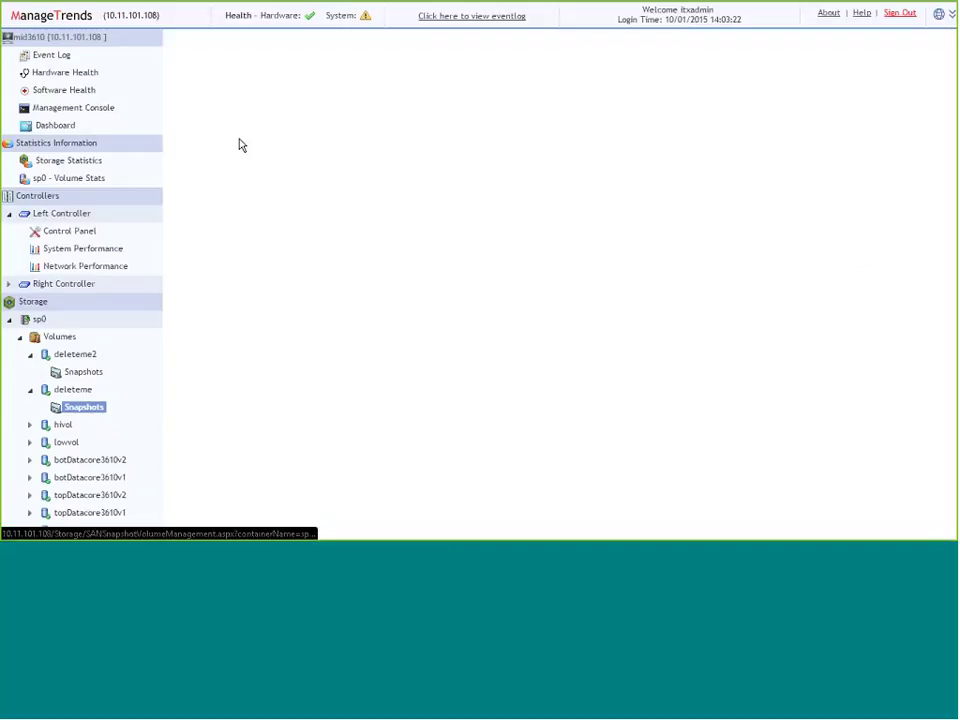
pyautogui.click(231, 228)
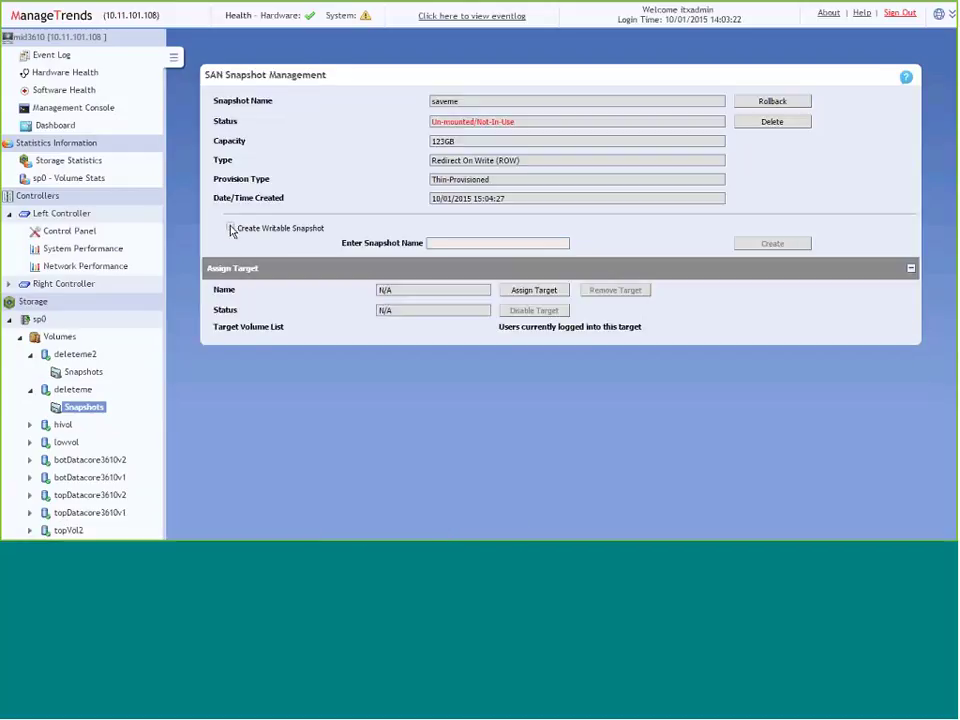
pyautogui.click(478, 242)
pyautogui.write('sav')
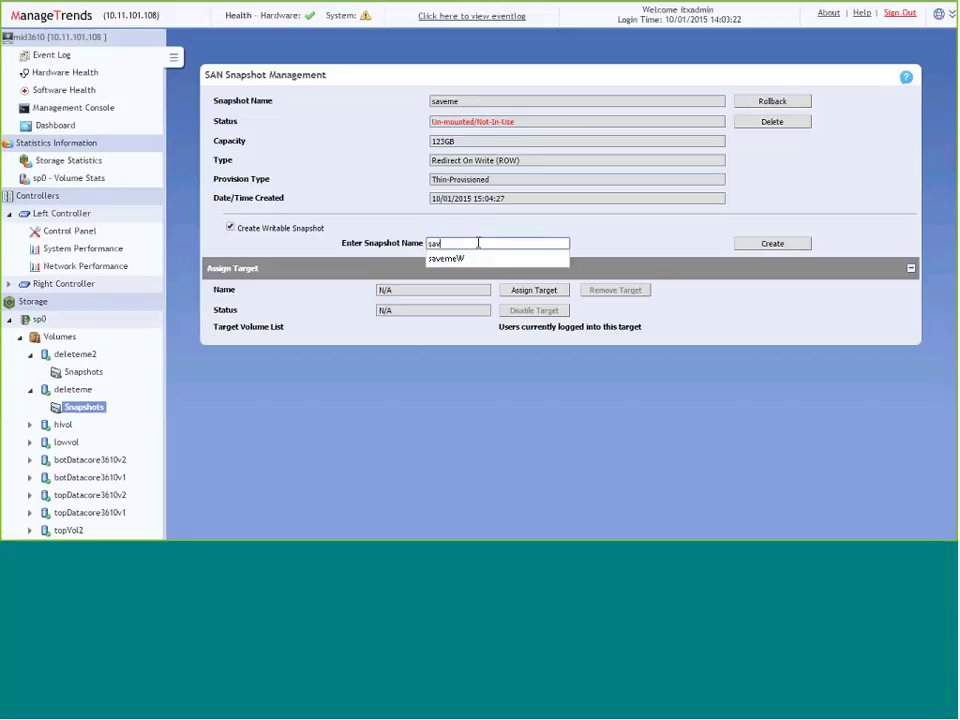
pyautogui.press('Down')
pyautogui.press('Return')
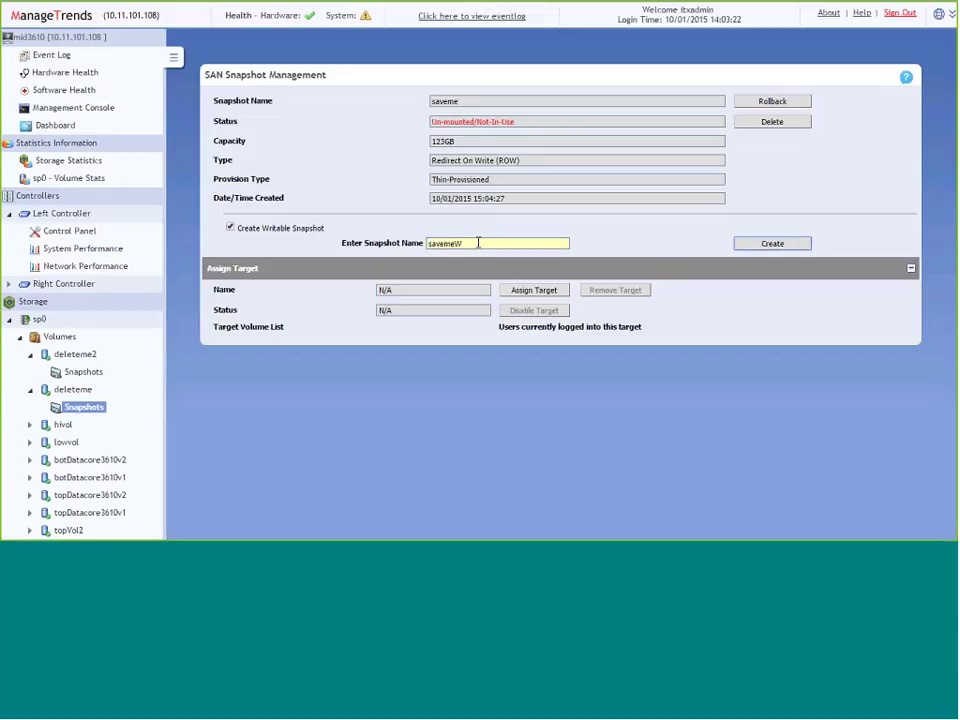
pyautogui.click(762, 243)
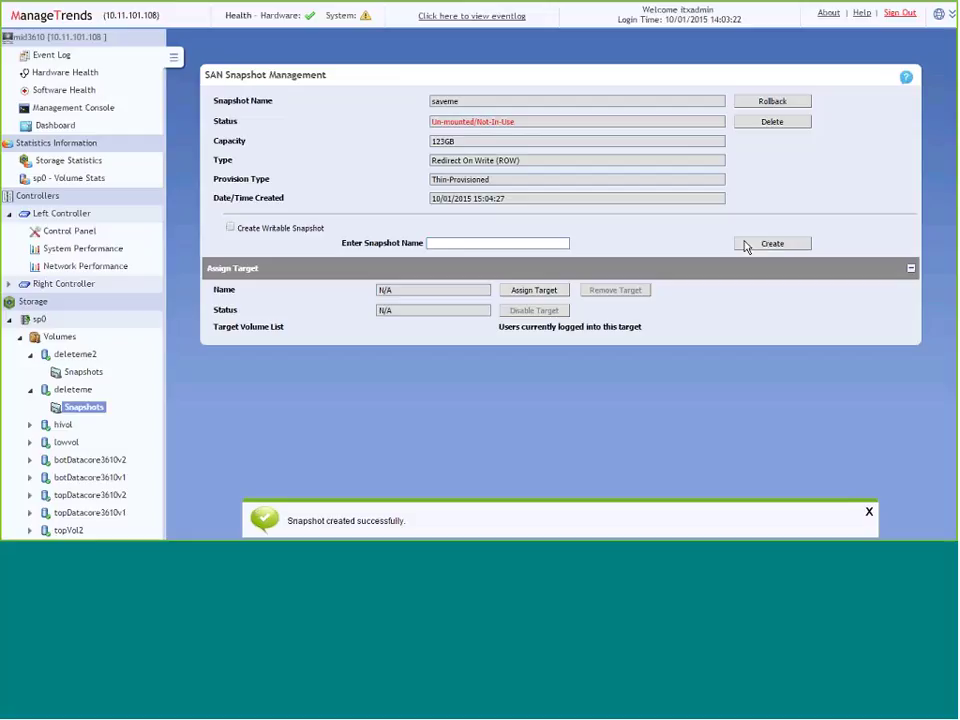
# - Assign a new enabled target named saveme to the writable snapshot savemeW of the deleteme volume
pyautogui.click(72, 410)
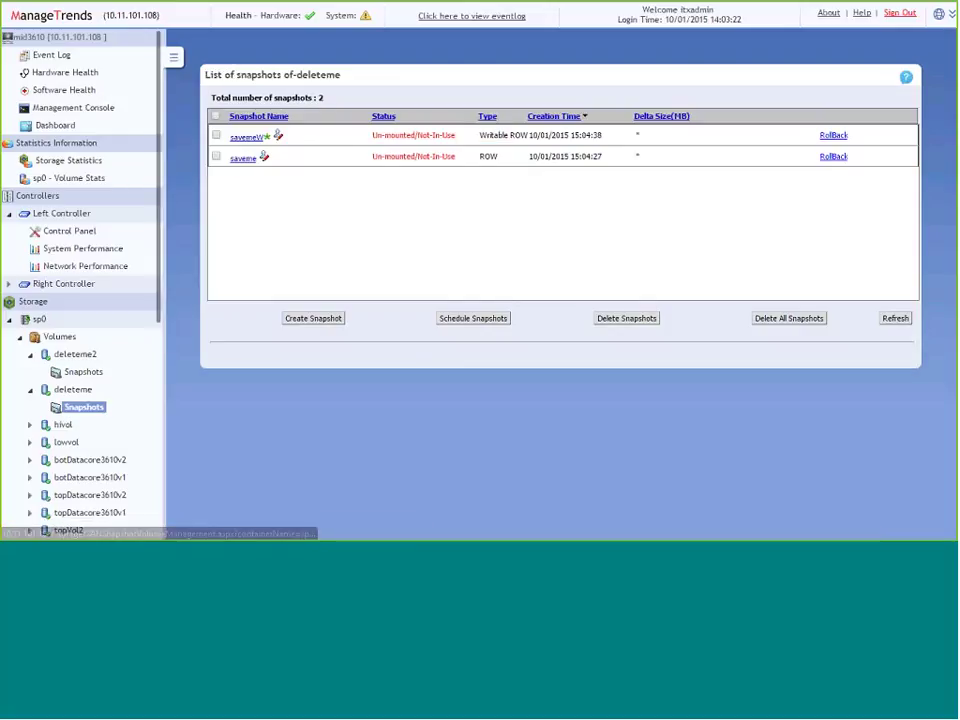
pyautogui.click(245, 140)
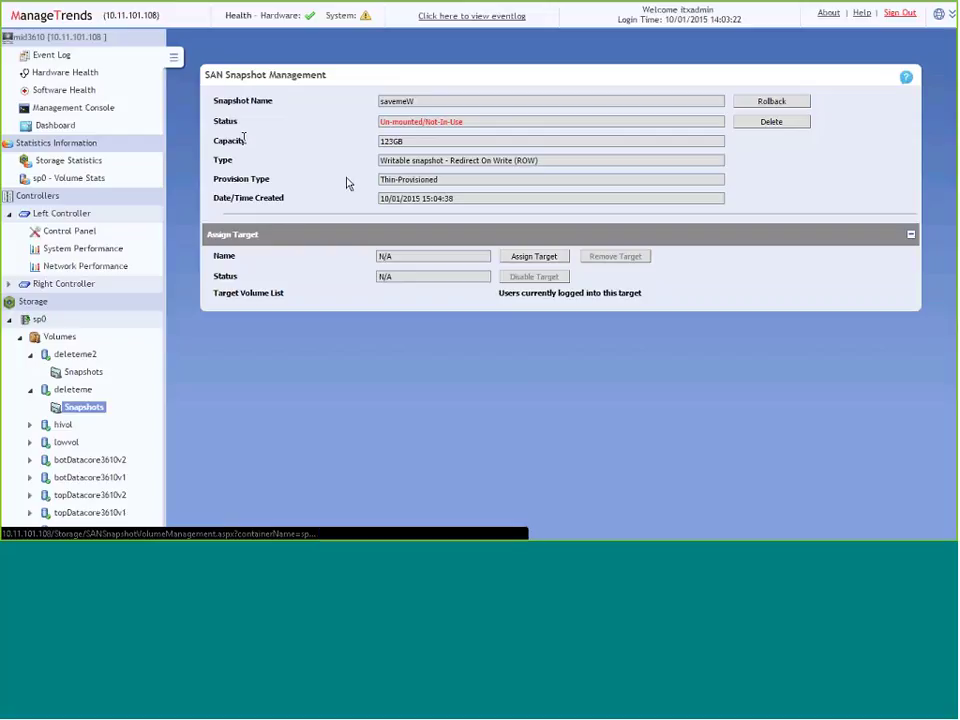
pyautogui.click(538, 257)
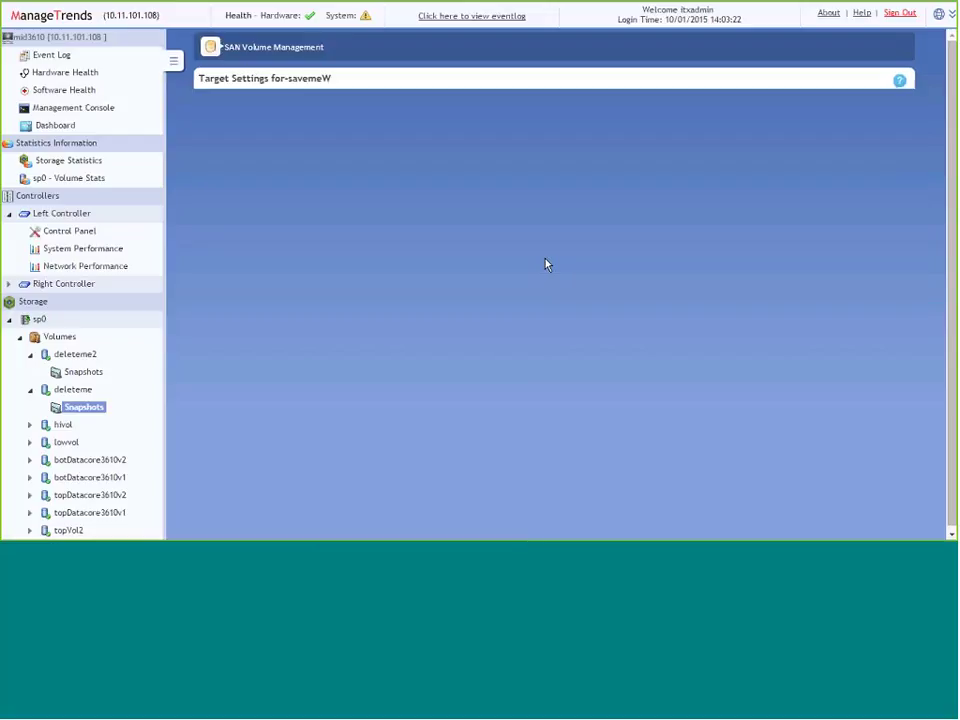
pyautogui.click(420, 133)
pyautogui.write('s')
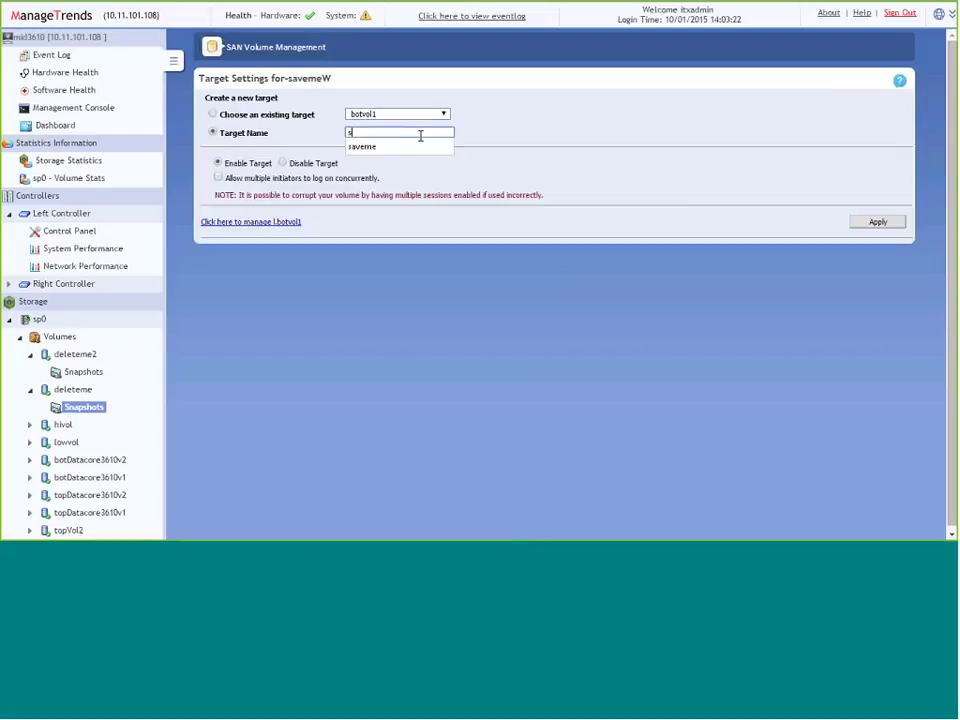
pyautogui.click(403, 149)
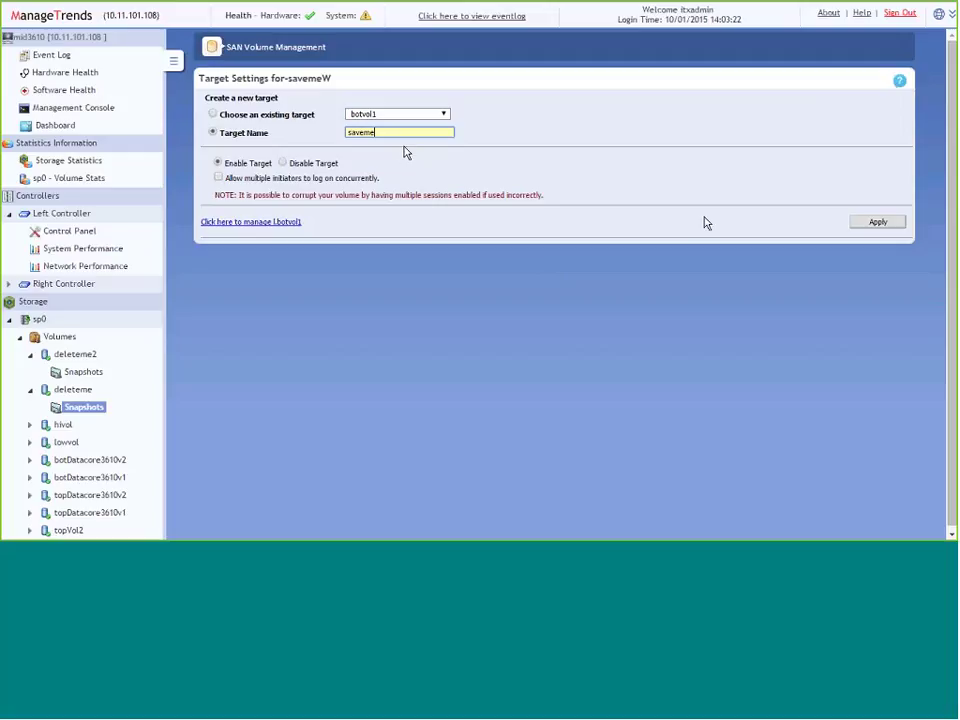
pyautogui.click(878, 223)
# - Open the Windows iSCSI Initiator and refresh its list of discovered targets
pyautogui.press('super')
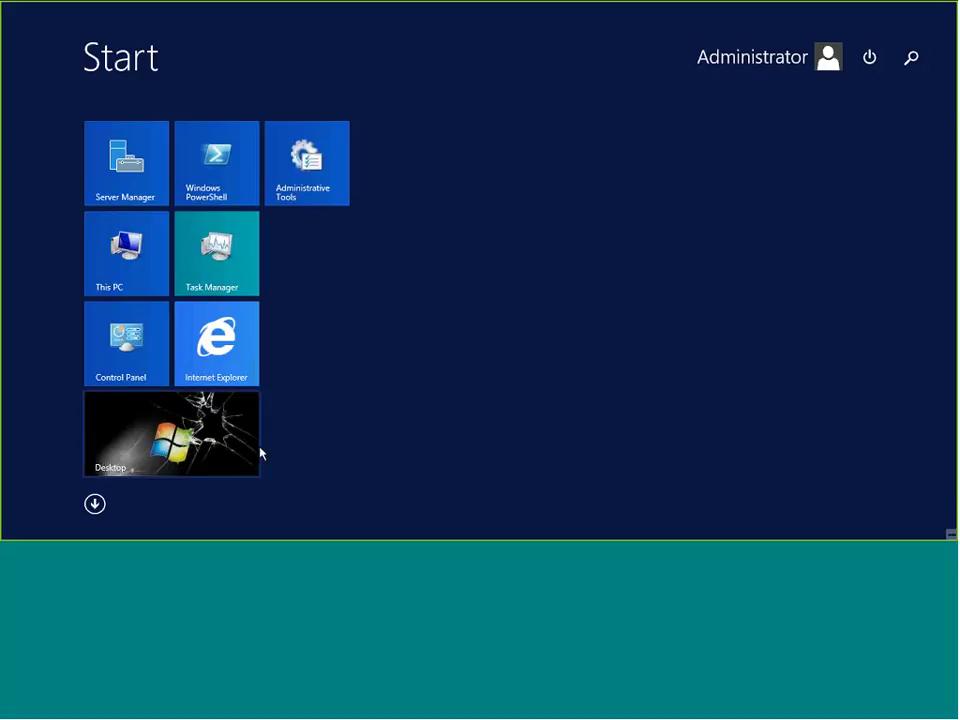
pyautogui.click(94, 503)
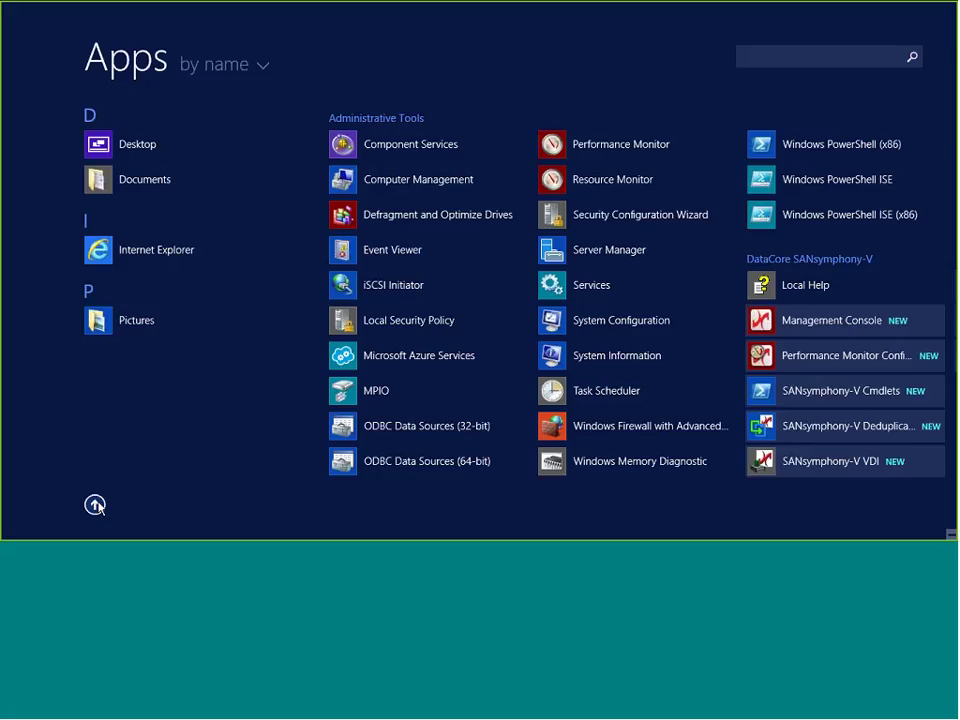
pyautogui.click(345, 286)
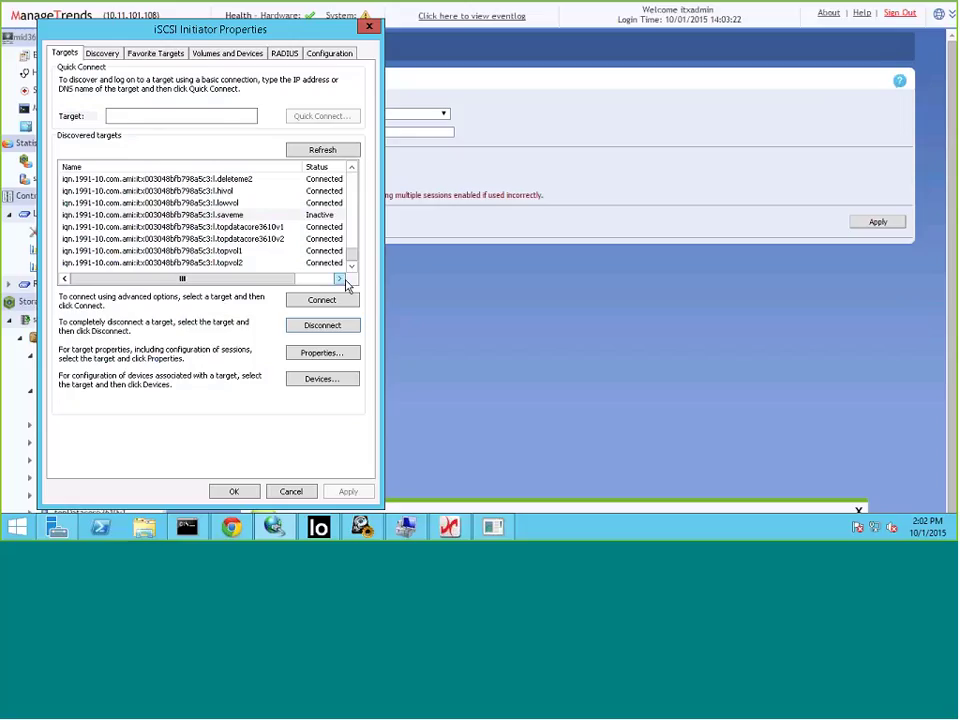
pyautogui.click(305, 152)
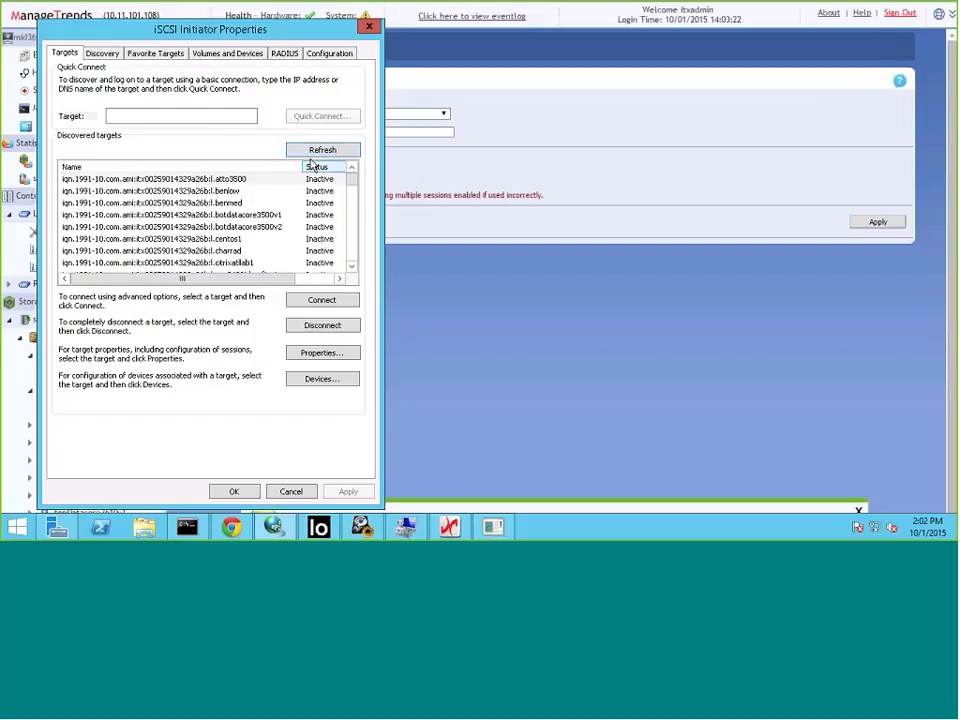
# - Connect to the deleteme target without adding it to the favorite targets, and check its status in the list
pyautogui.scroll(-3, 350, 244)
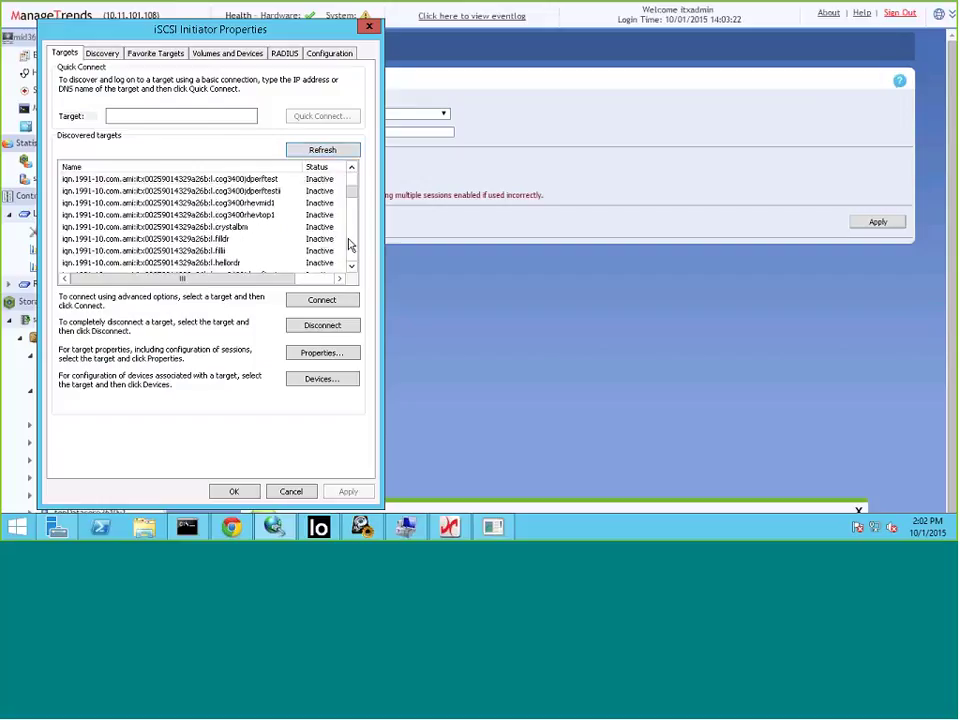
pyautogui.scroll(-3, 350, 244)
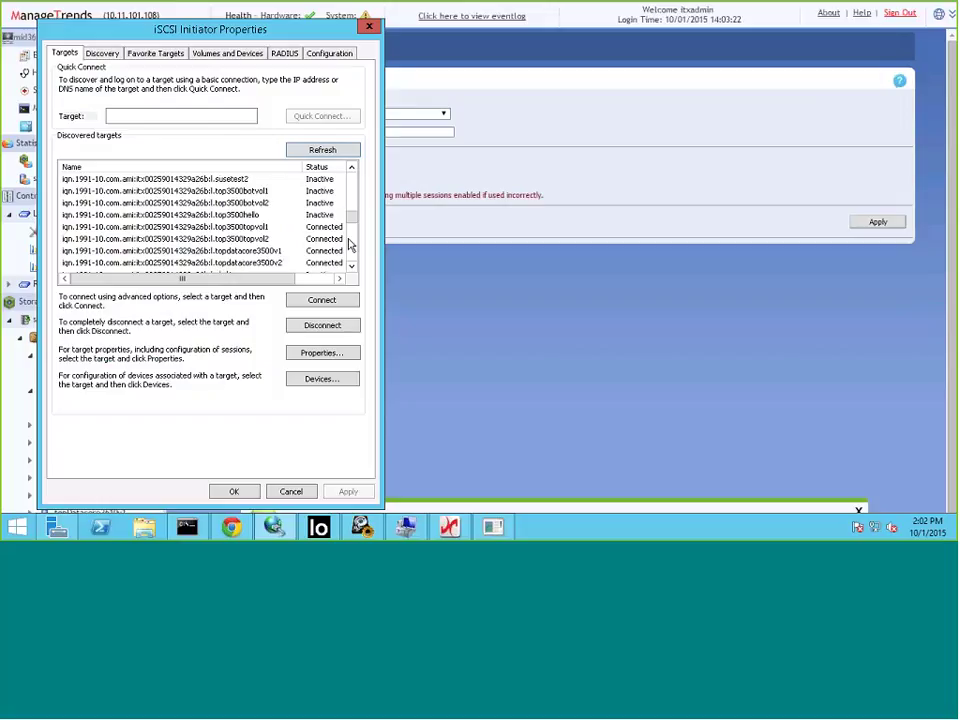
pyautogui.scroll(-3, 350, 244)
pyautogui.scroll(-3, 351, 255)
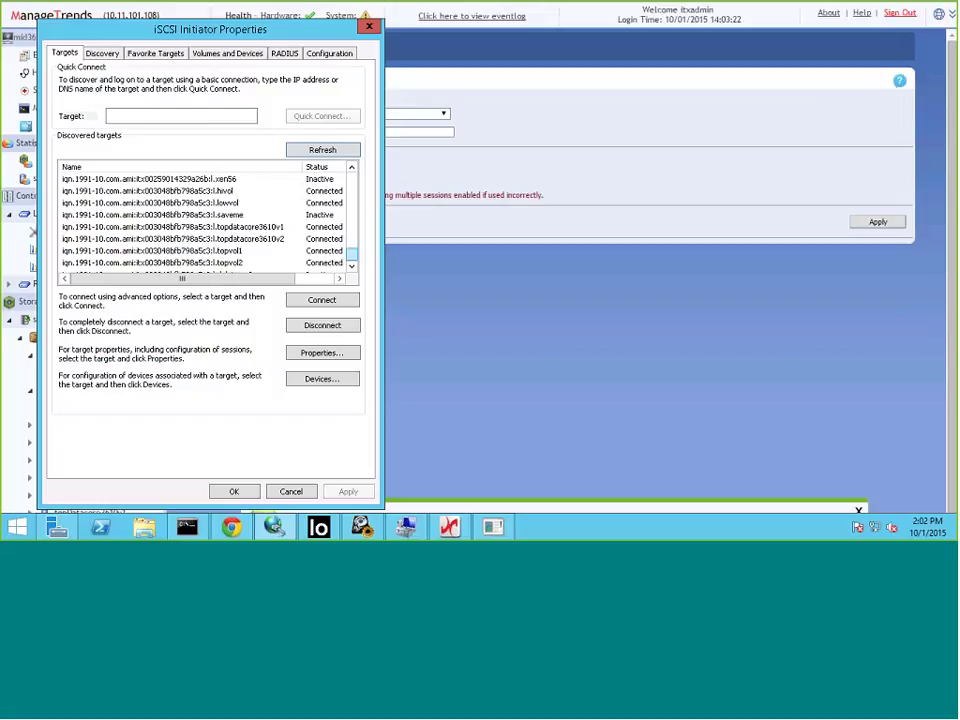
pyautogui.click(251, 216)
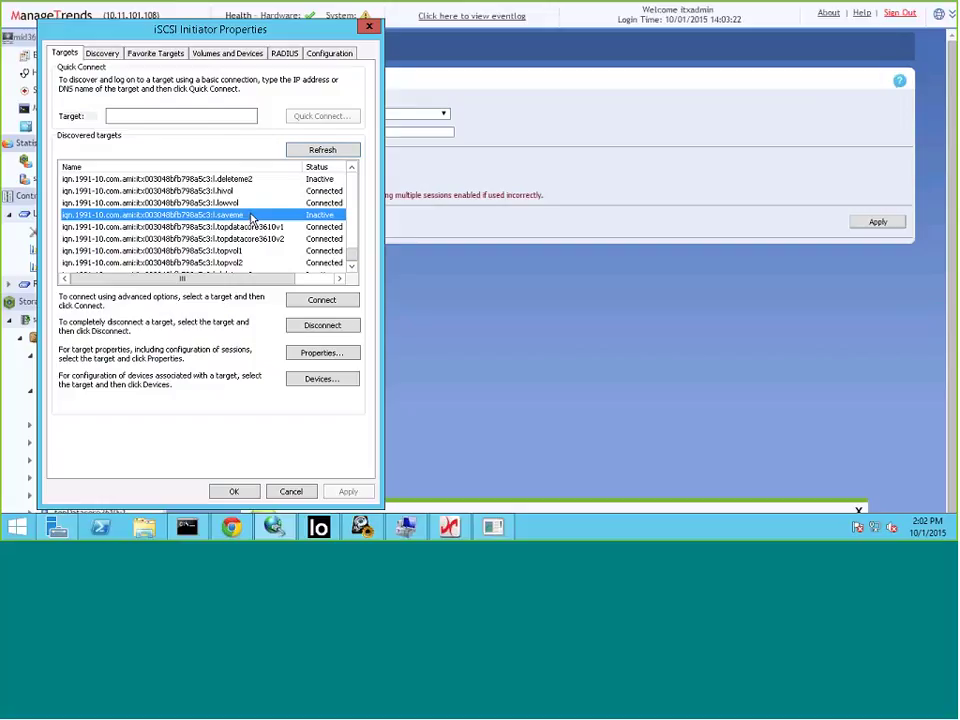
pyautogui.click(351, 169)
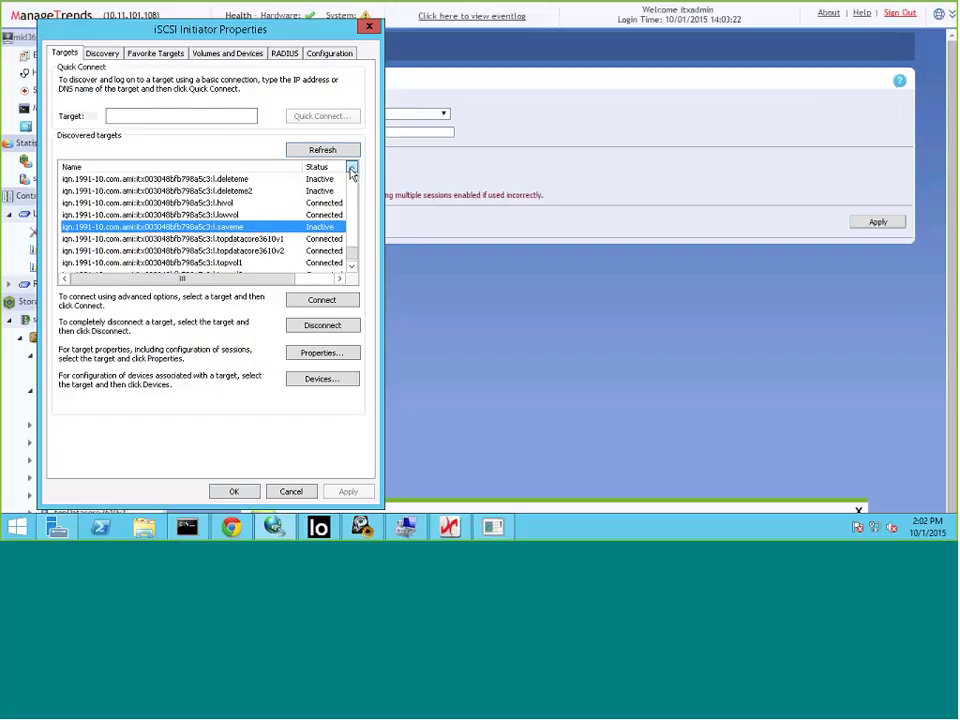
pyautogui.click(257, 187)
pyautogui.click(256, 180)
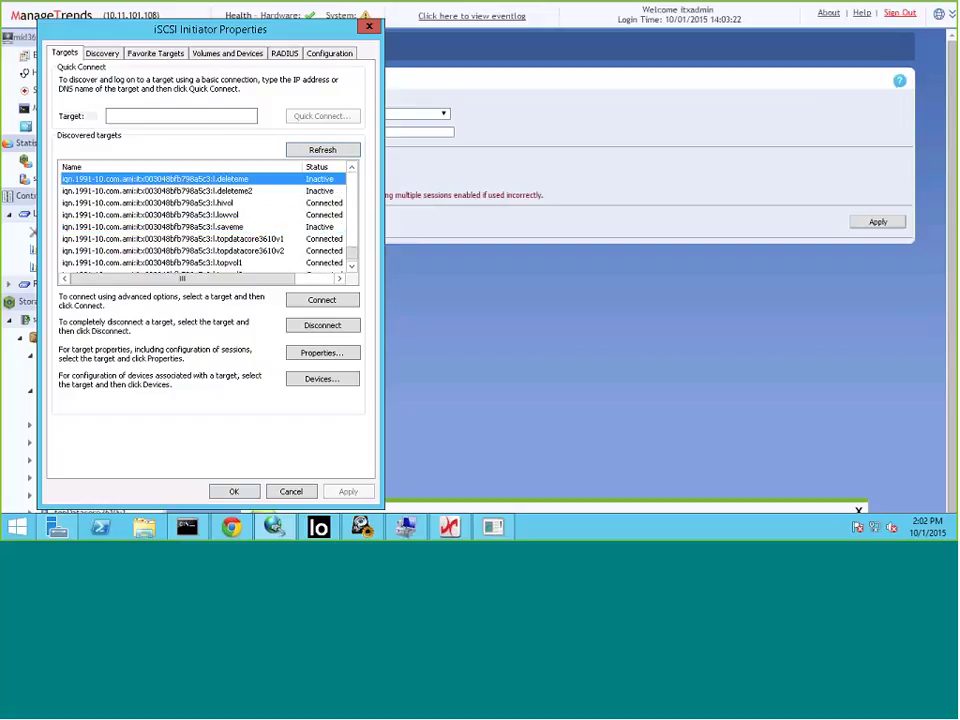
pyautogui.click(307, 302)
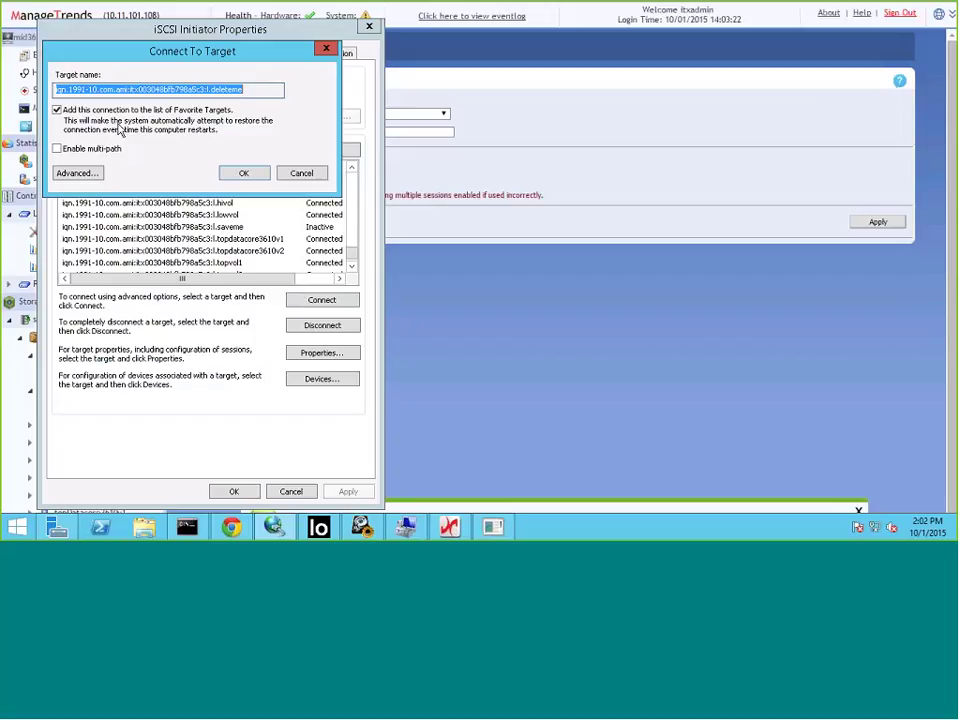
pyautogui.click(57, 110)
pyautogui.click(229, 172)
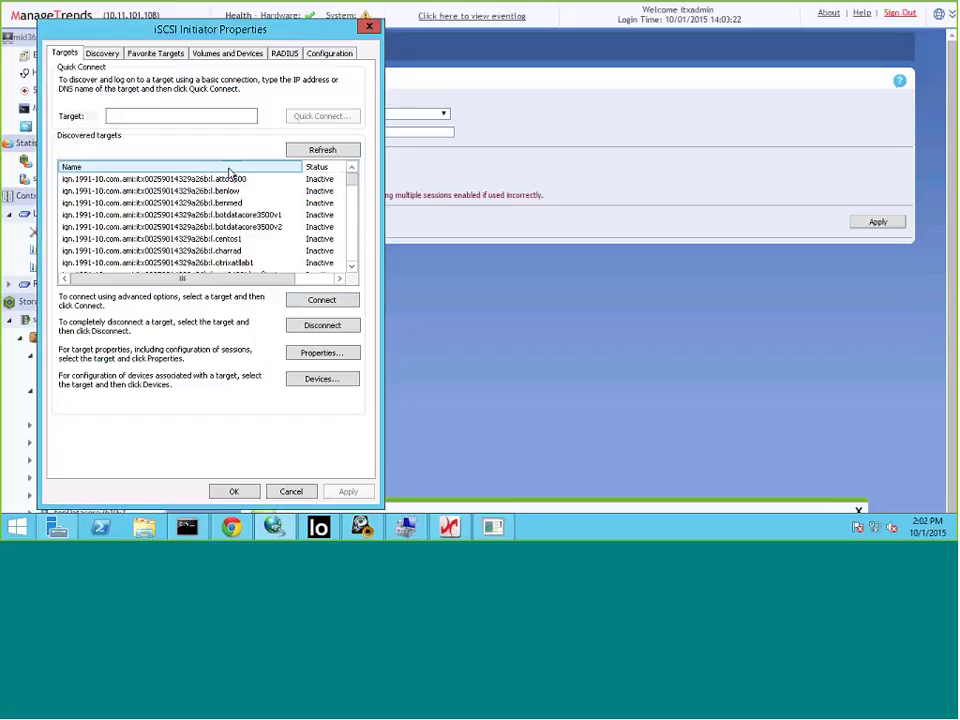
pyautogui.click(352, 210)
pyautogui.moveTo(352, 210); pyautogui.dragTo(350, 253)
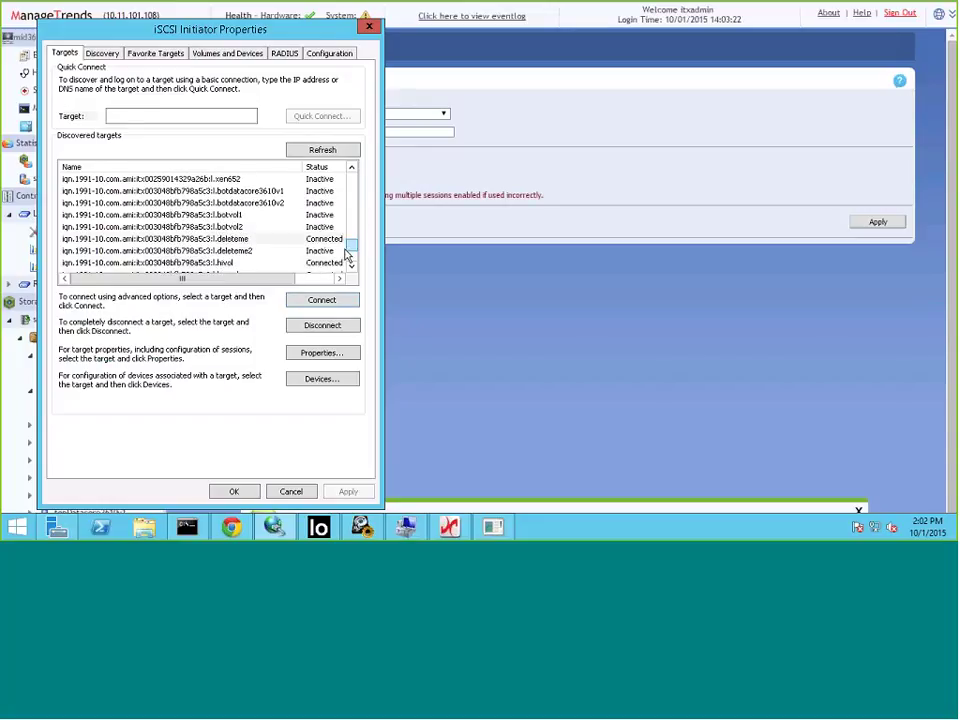
pyautogui.click(314, 240)
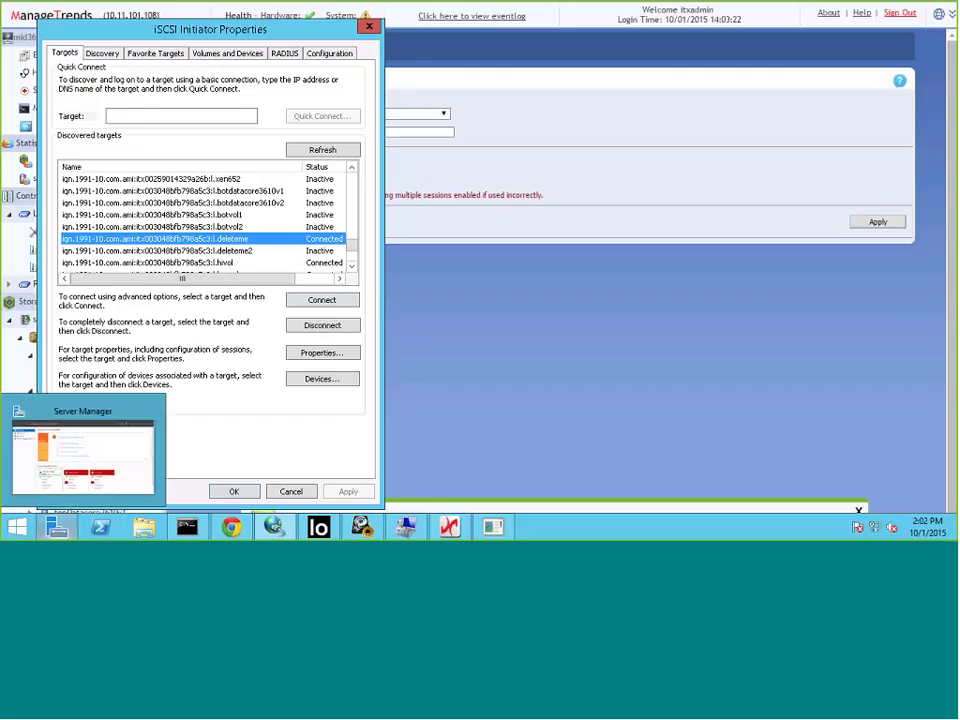
# - Switch to Computer Management and prepare to initialize the 123 GB disk, leaving only Disk 22 selected for initialization
pyautogui.click(405, 530)
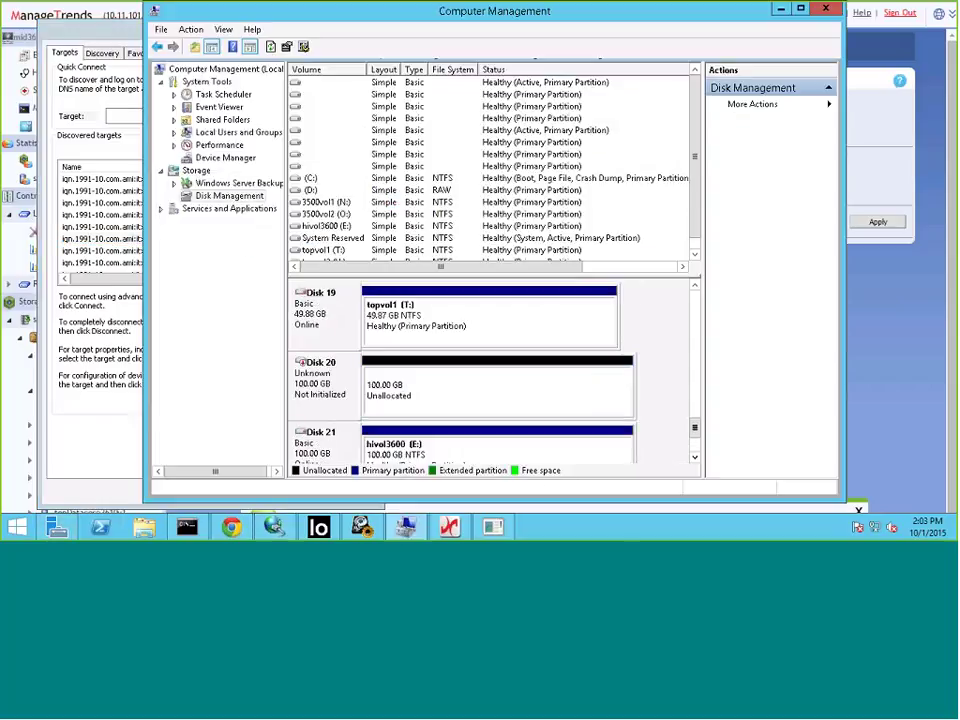
pyautogui.moveTo(695, 430); pyautogui.dragTo(695, 441)
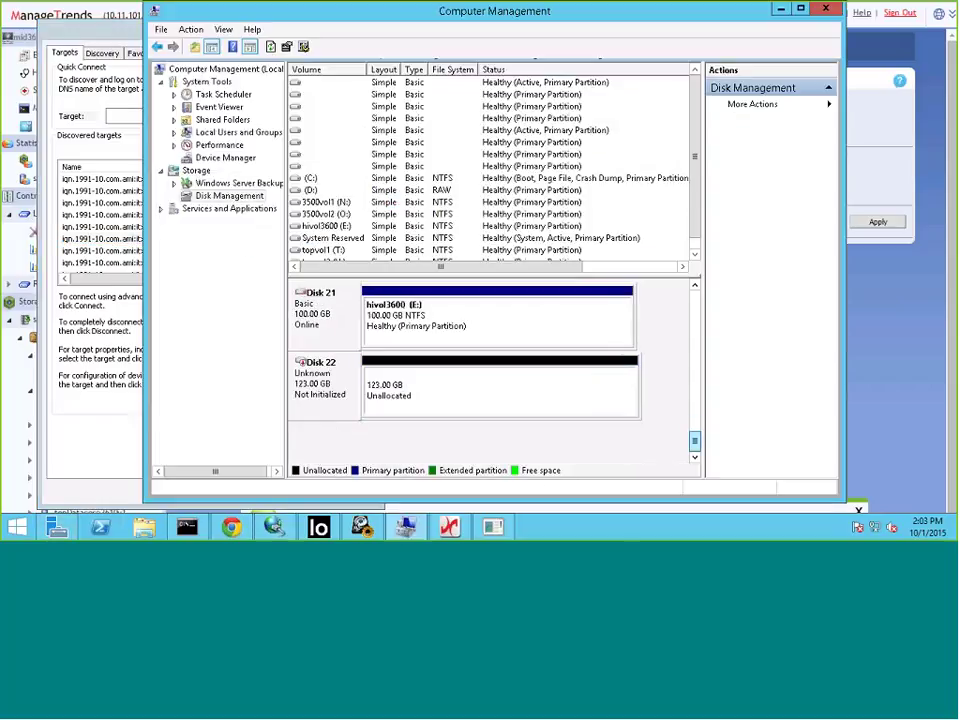
pyautogui.rightClick(342, 385)
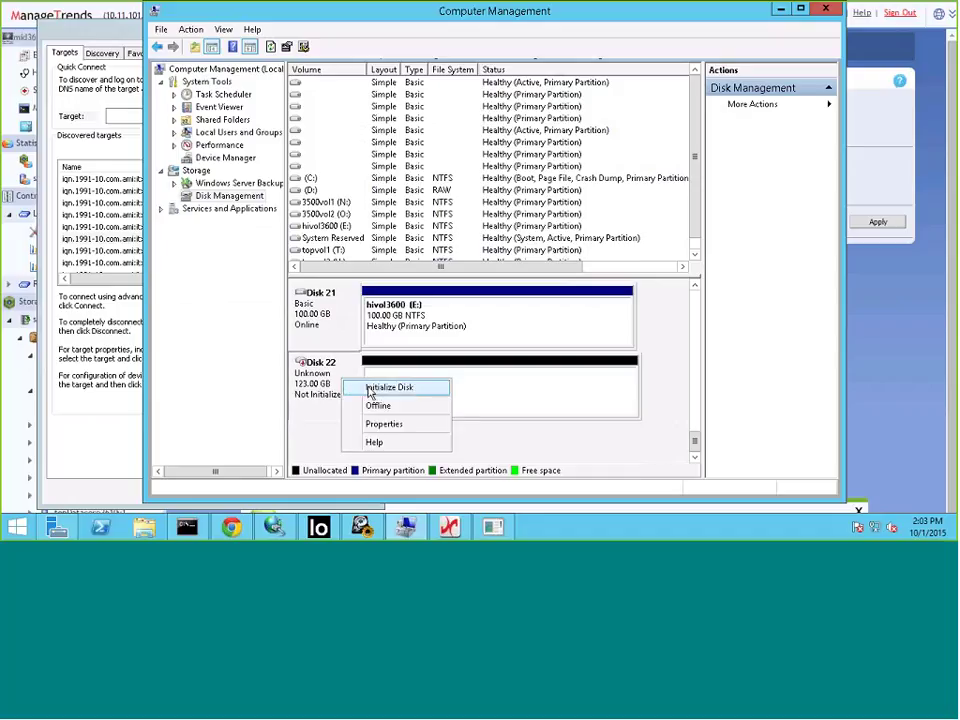
pyautogui.click(388, 387)
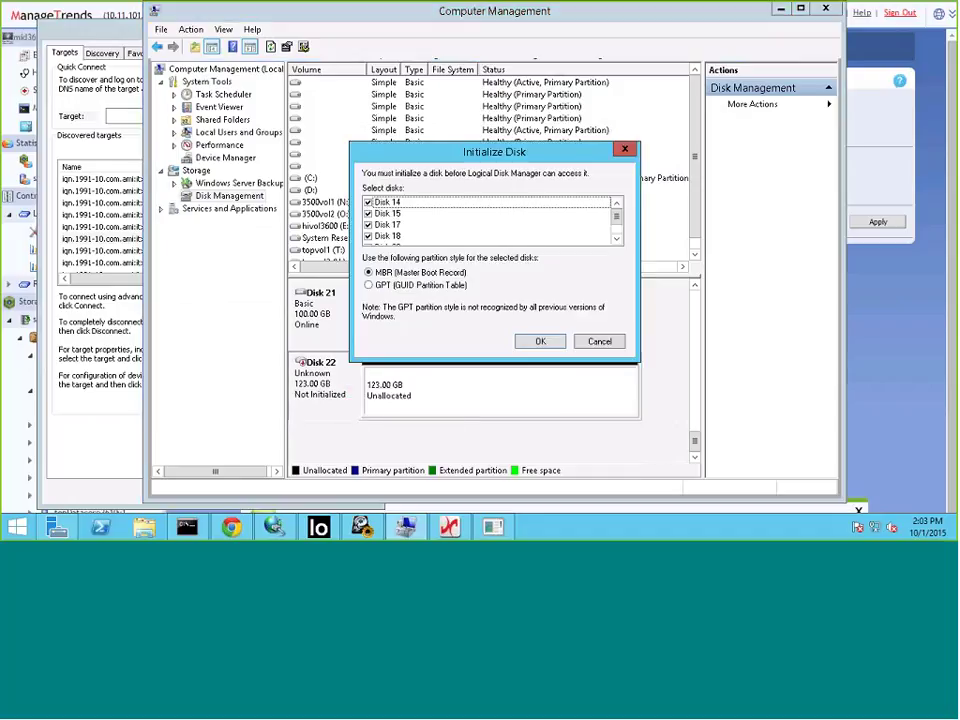
pyautogui.click(368, 202)
pyautogui.click(368, 213)
pyautogui.click(368, 225)
pyautogui.click(368, 236)
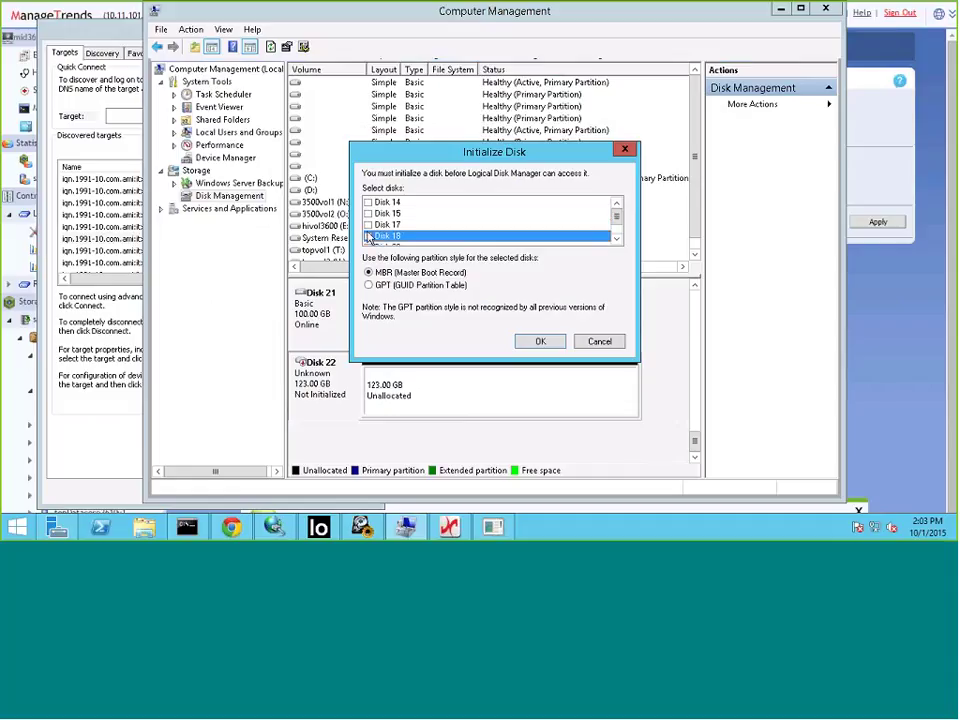
pyautogui.click(617, 239)
pyautogui.click(617, 239)
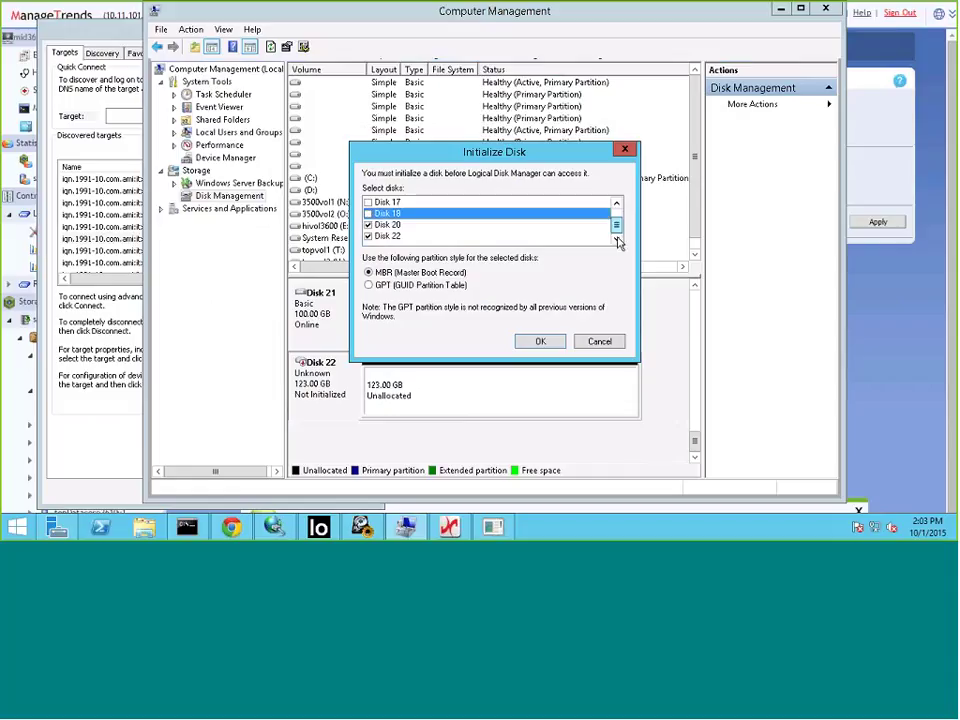
pyautogui.click(369, 227)
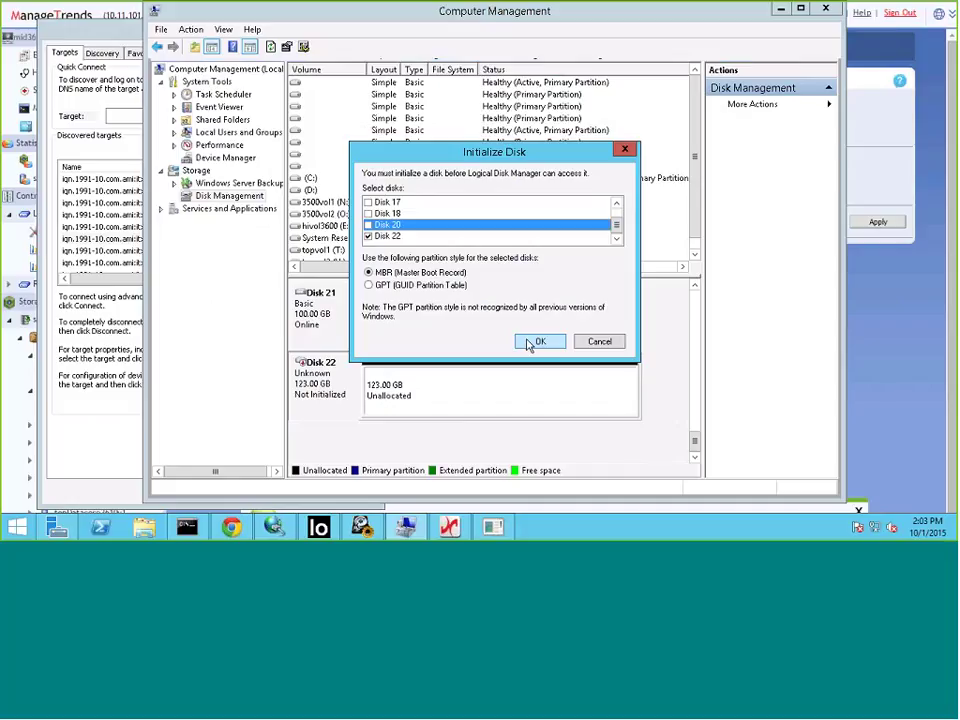
# - Switch to the SANsymphony-V Management Console, release the locked 123 GB AMI StorTrends physical disk, and minimize the console
pyautogui.click(449, 527)
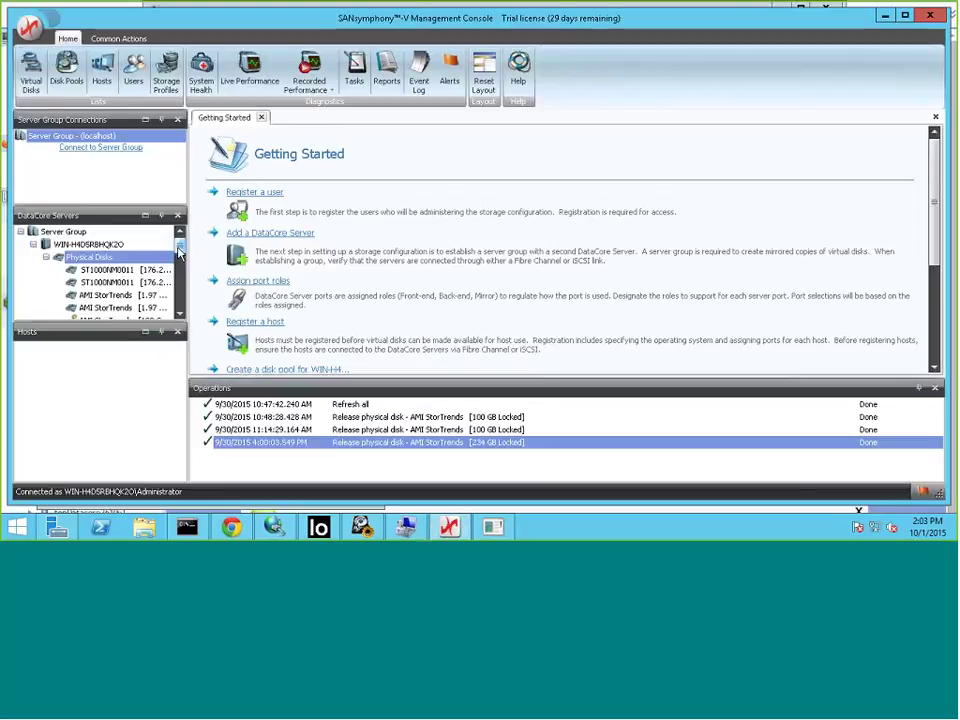
pyautogui.moveTo(180, 252); pyautogui.dragTo(181, 274)
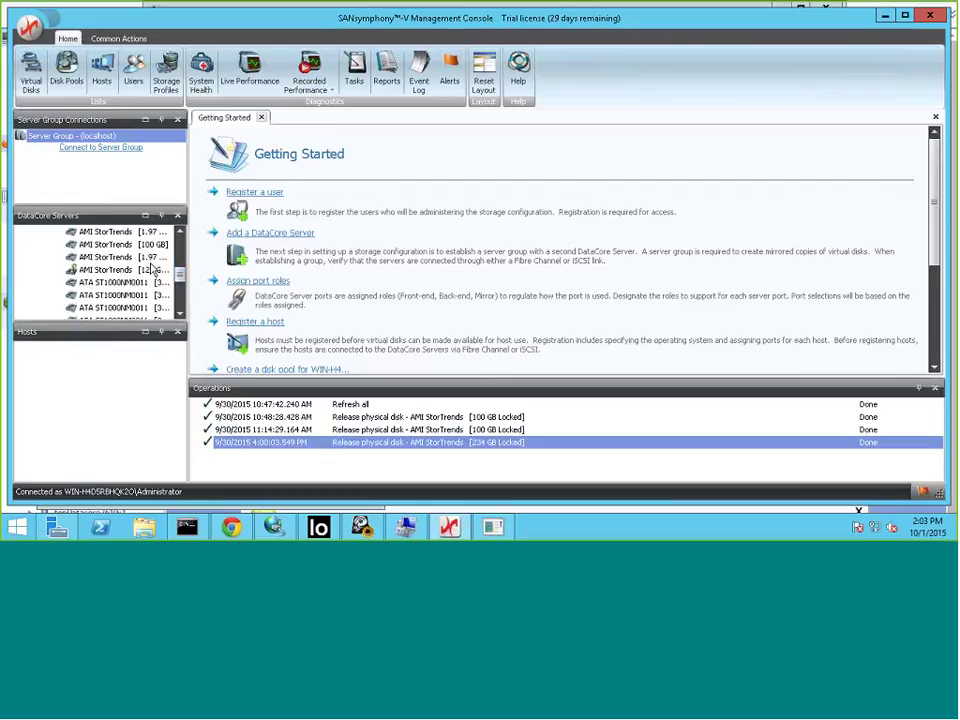
pyautogui.doubleClick(142, 272)
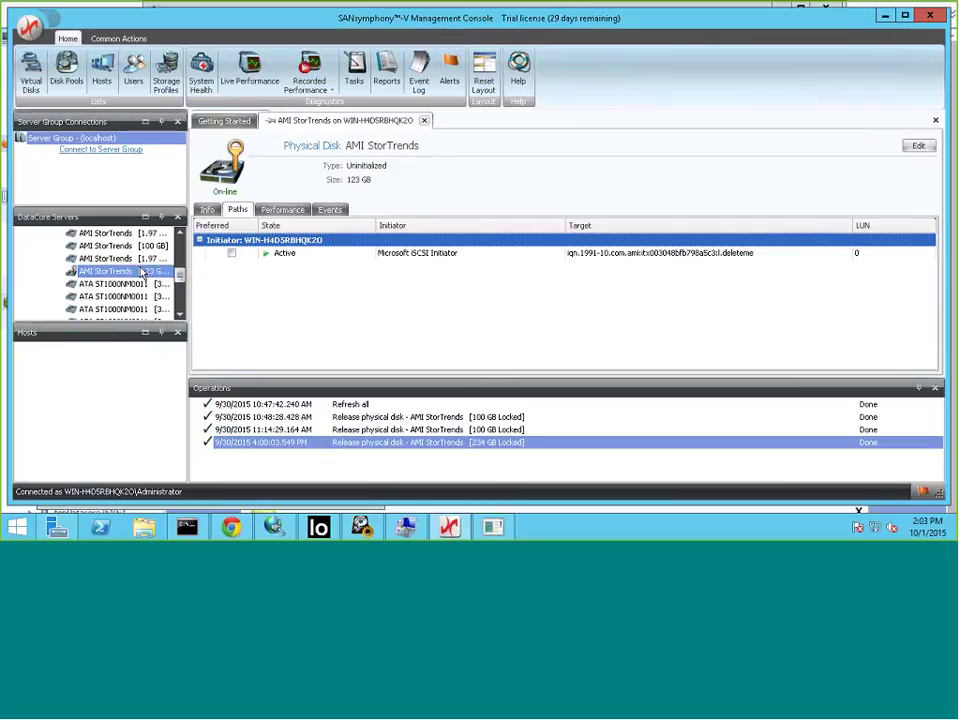
pyautogui.rightClick(142, 271)
pyautogui.click(188, 311)
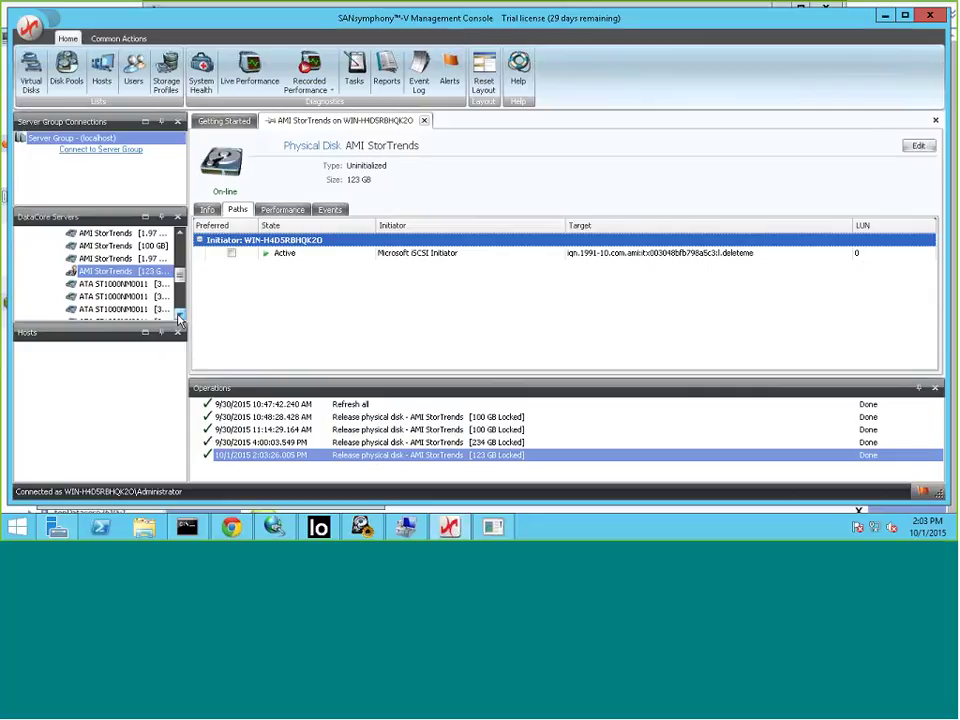
pyautogui.click(886, 16)
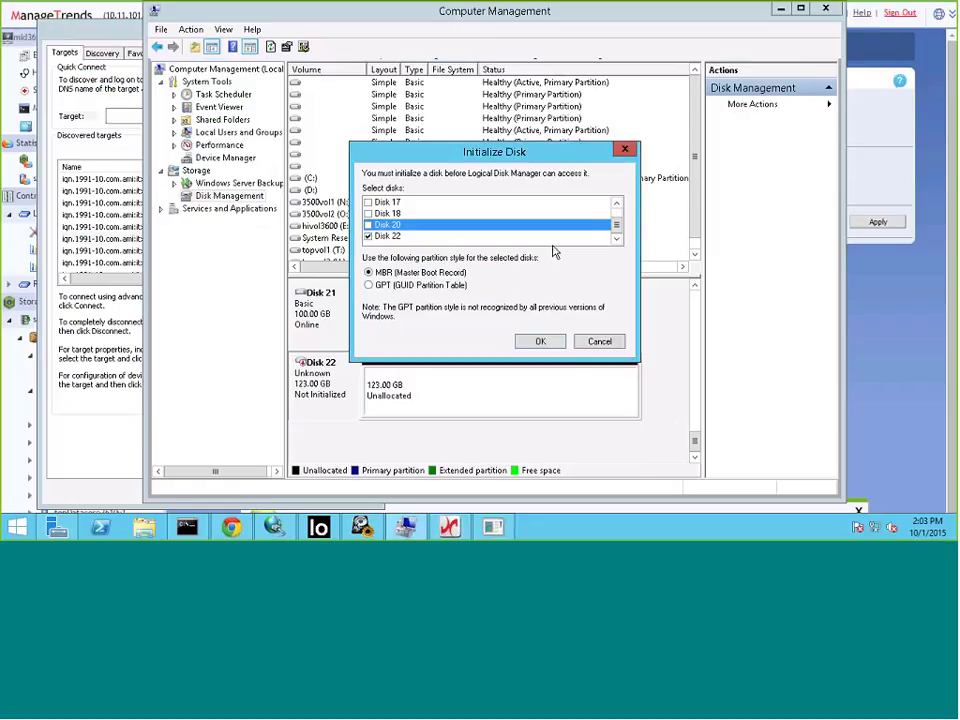
# - Initialize Disk 22 with the MBR partition style and set up a simple volume of 125949 MB on it with drive letter F
pyautogui.click(539, 342)
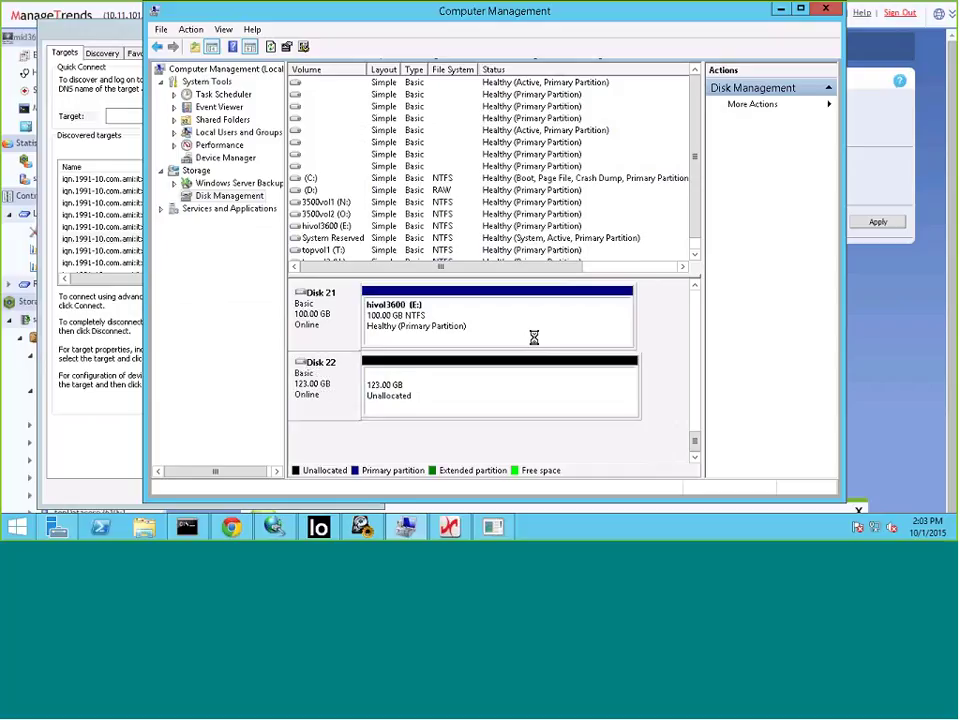
pyautogui.rightClick(465, 401)
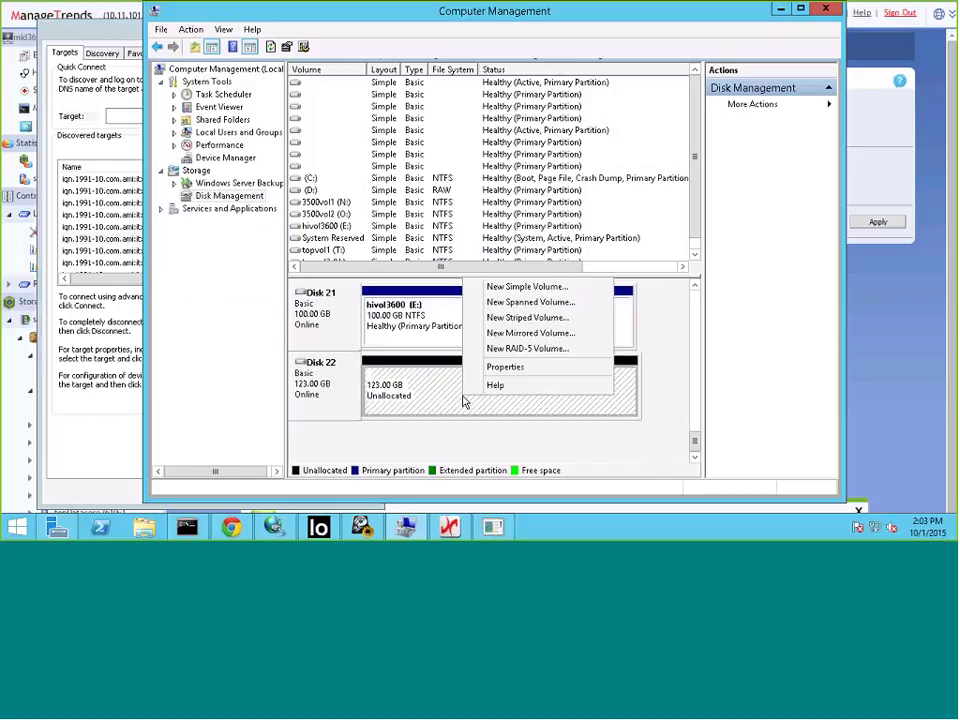
pyautogui.click(540, 287)
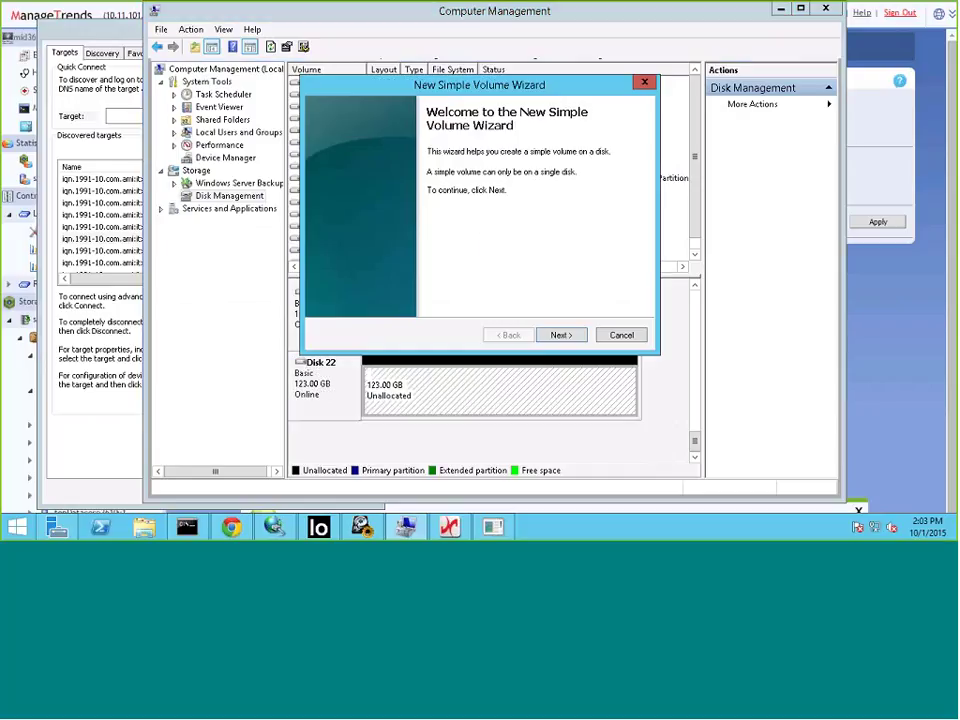
pyautogui.click(560, 335)
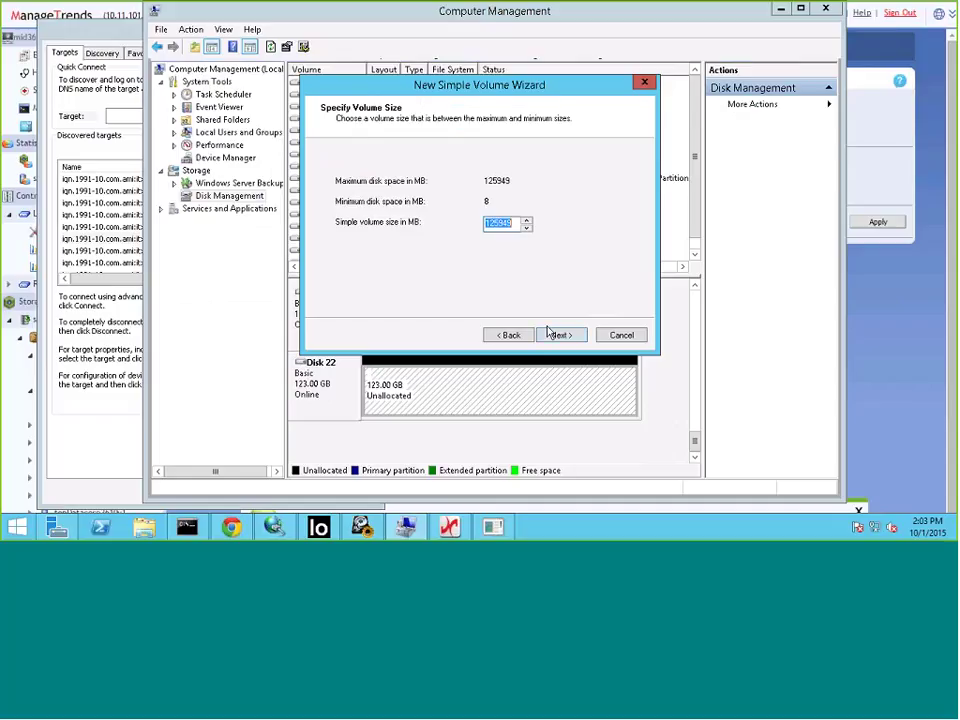
pyautogui.click(558, 336)
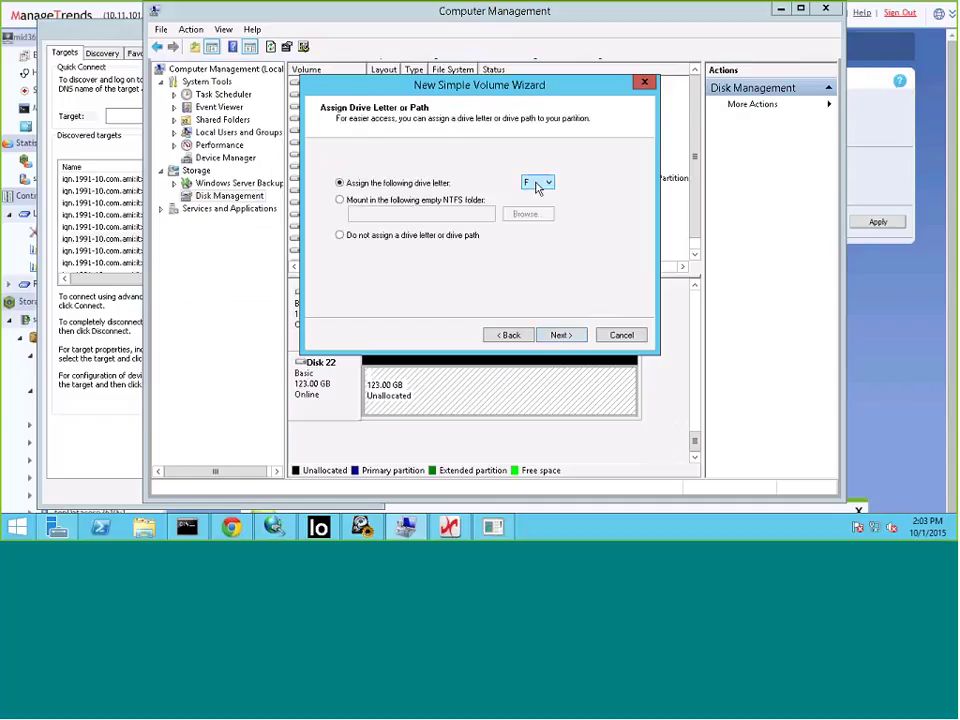
pyautogui.click(561, 338)
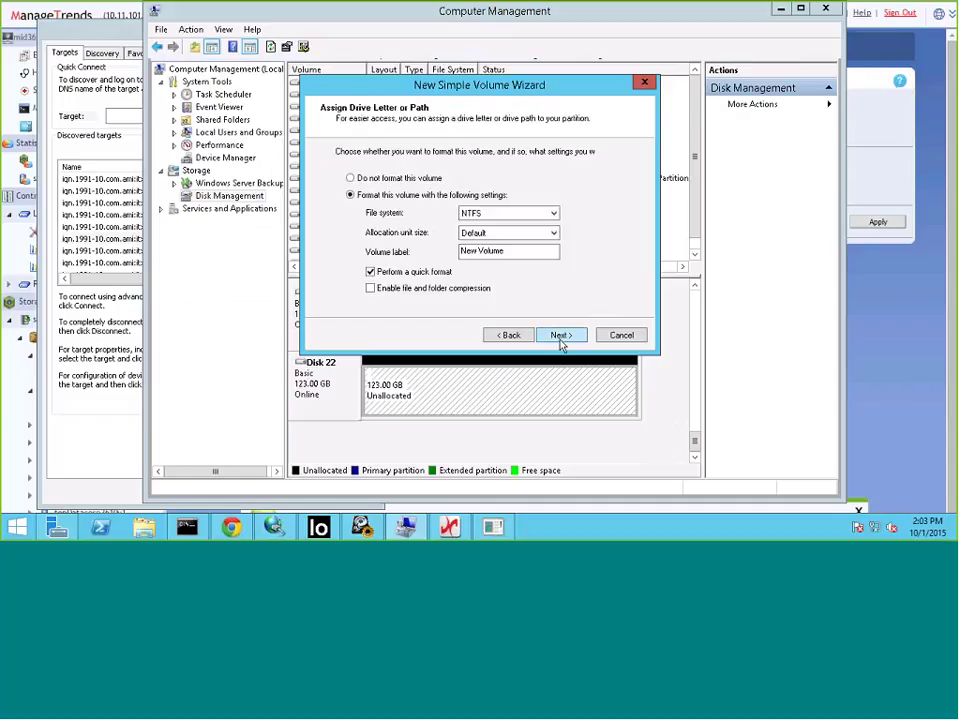
# - Label the new volume deleteme and create it with a quick NTFS format and the default allocation unit size
pyautogui.doubleClick(519, 254)
pyautogui.press('BackSpace')
pyautogui.press('BackSpace')
pyautogui.press('BackSpace')
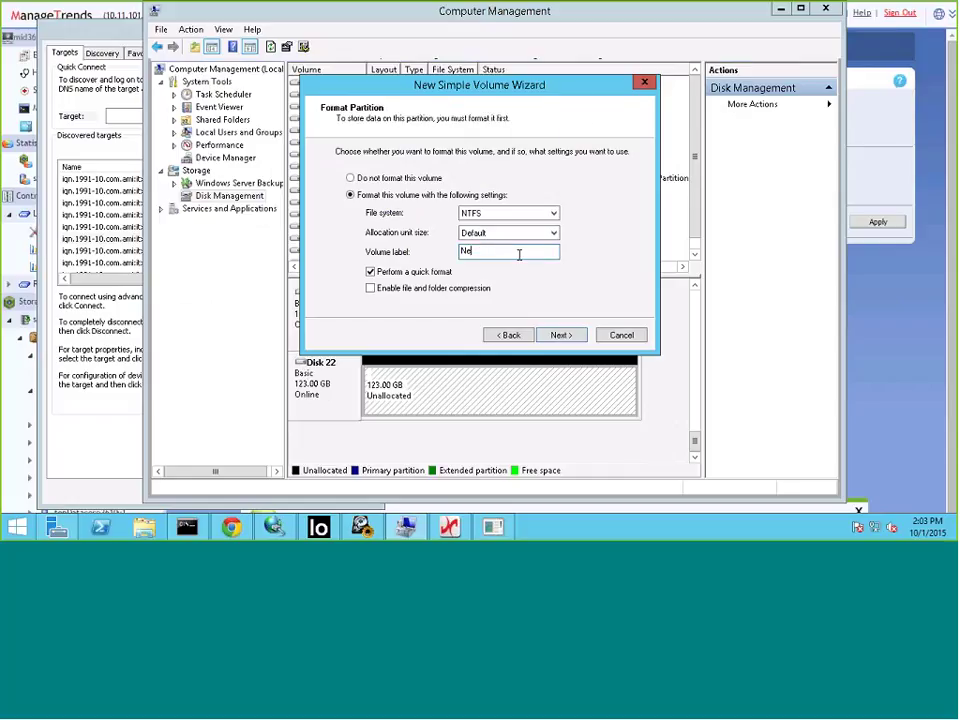
pyautogui.press('BackSpace')
pyautogui.press('BackSpace')
pyautogui.write('ds')
pyautogui.write('letem')
pyautogui.write('e')
pyautogui.click(558, 336)
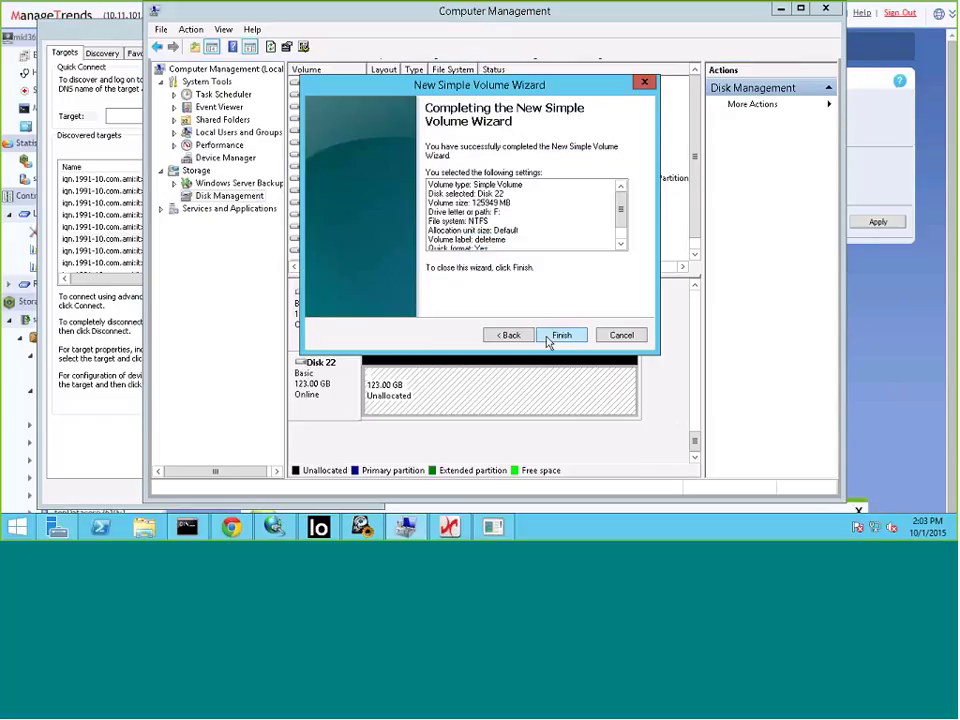
pyautogui.click(561, 336)
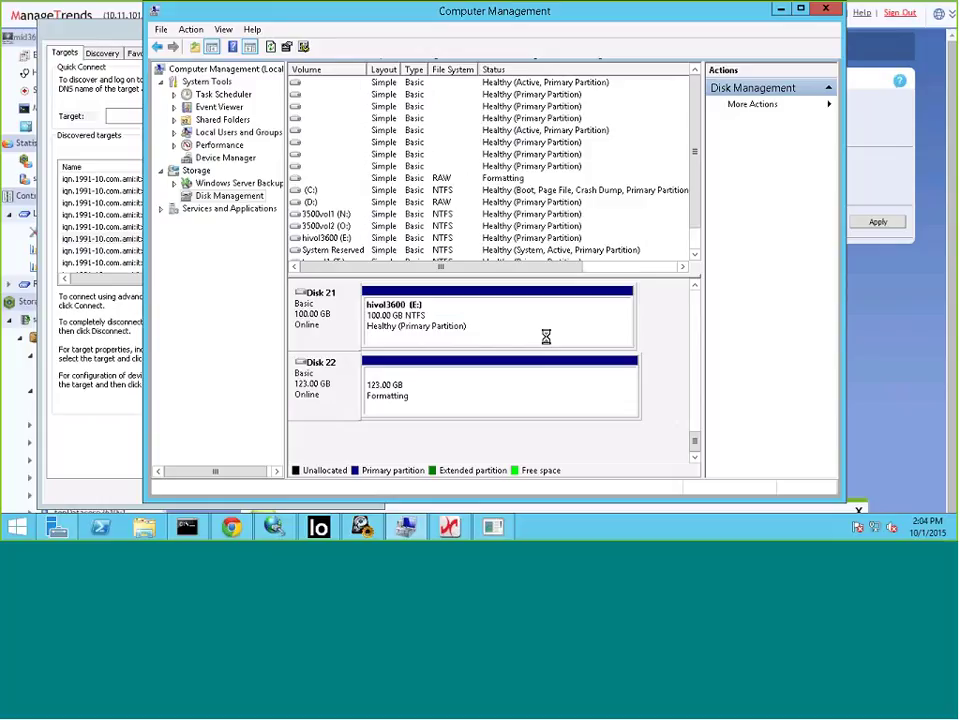
# - Switch to iSCSI Initiator Properties and check the status of the targets listed around deleteme
pyautogui.click(274, 527)
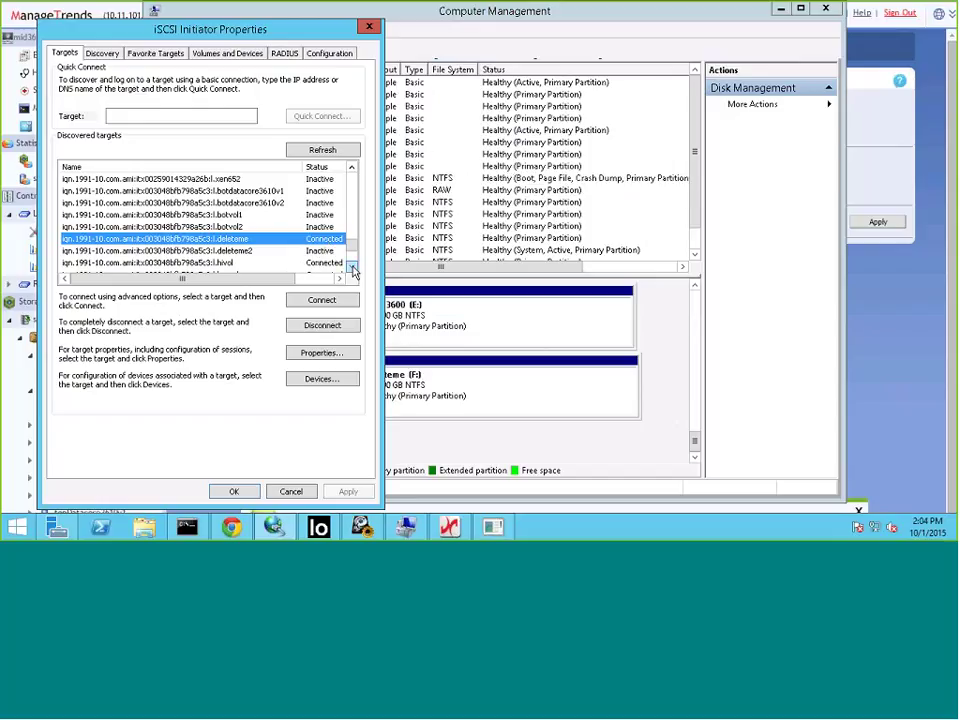
pyautogui.click(352, 269)
pyautogui.click(352, 269)
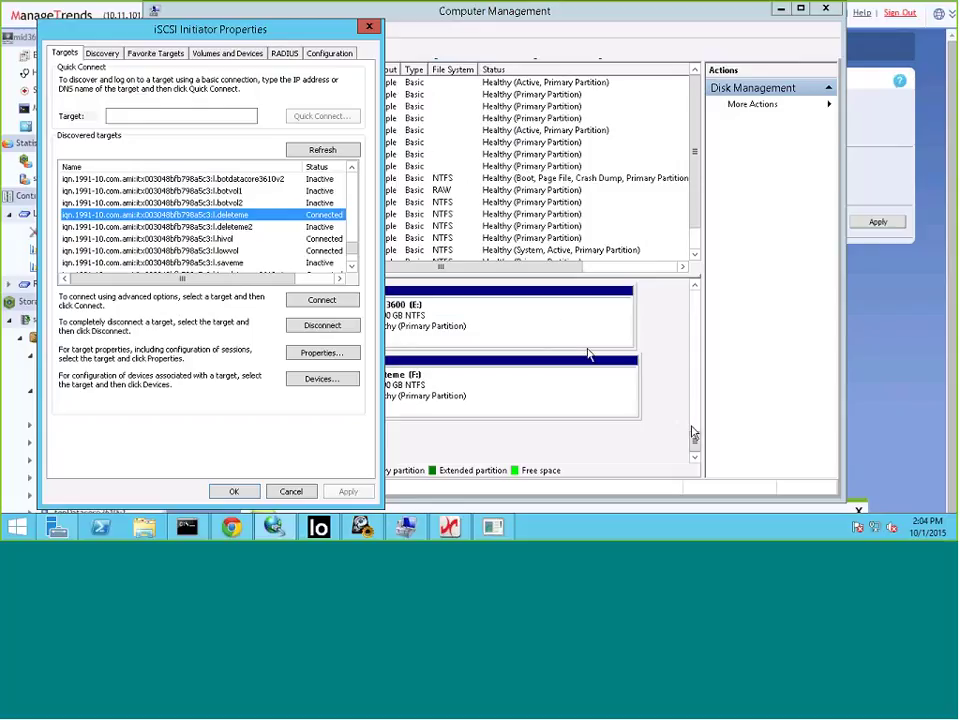
# - Return to Computer Management, explore the deleteme (F:) volume and create a folder in it with the default name
pyautogui.click(520, 332)
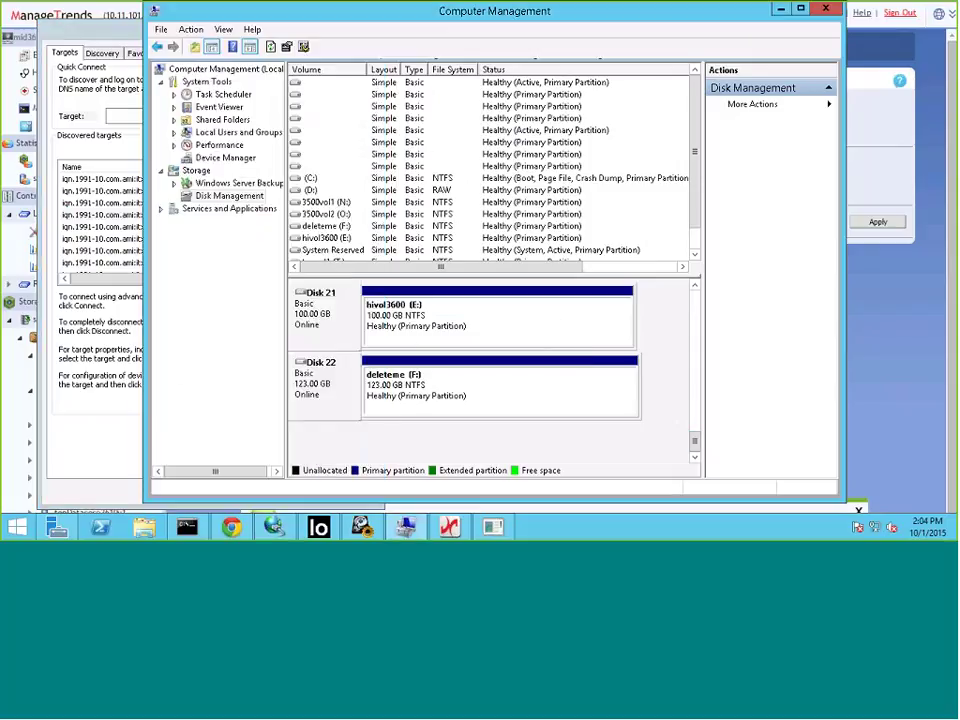
pyautogui.rightClick(561, 397)
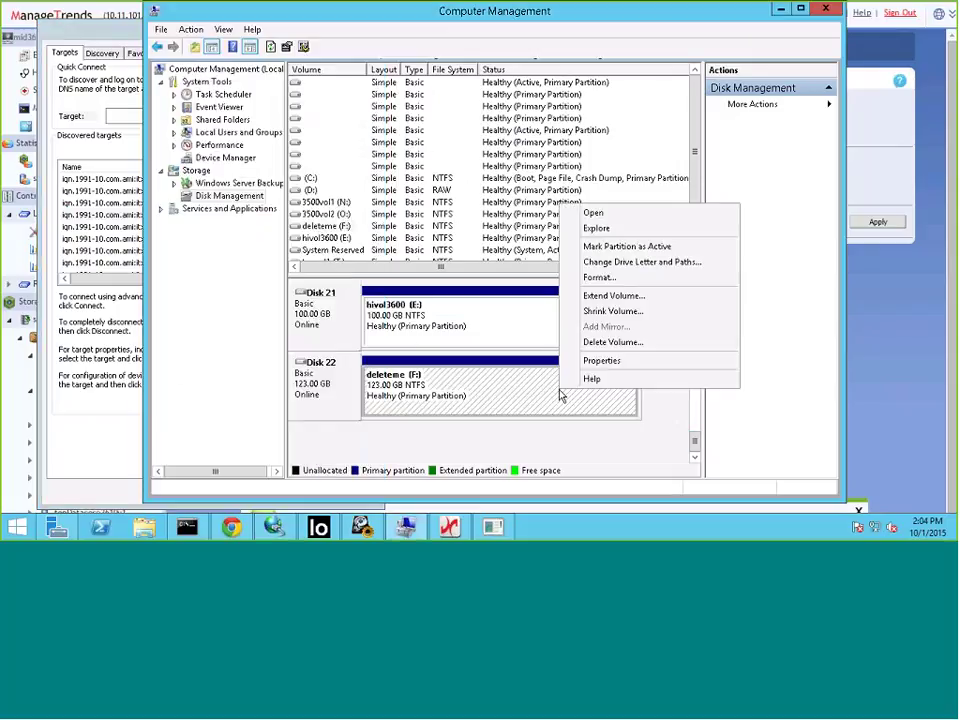
pyautogui.click(612, 230)
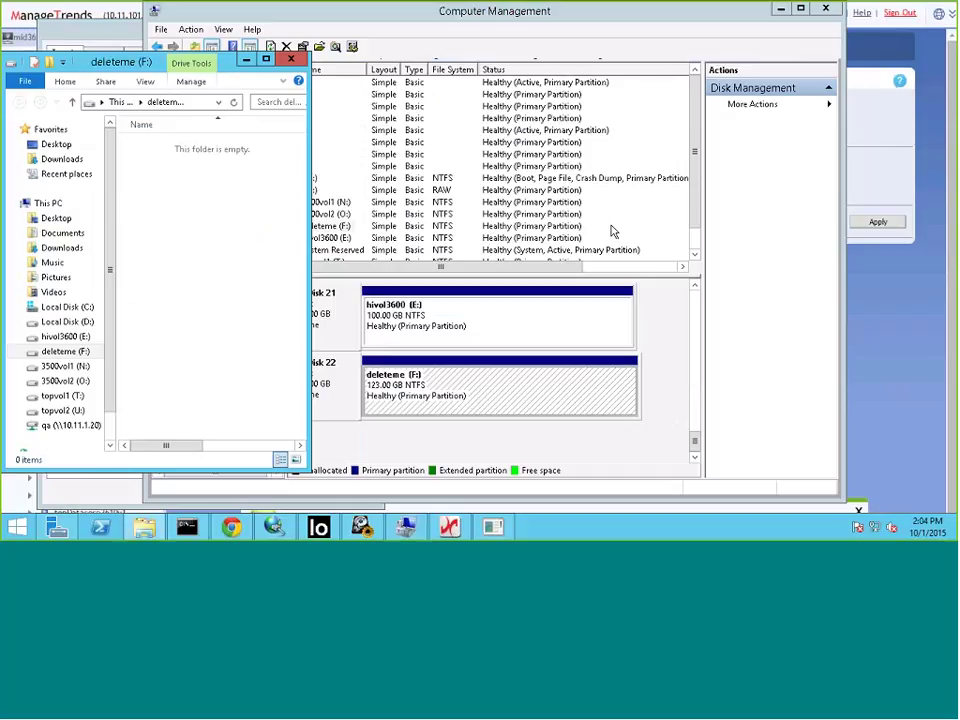
pyautogui.rightClick(238, 253)
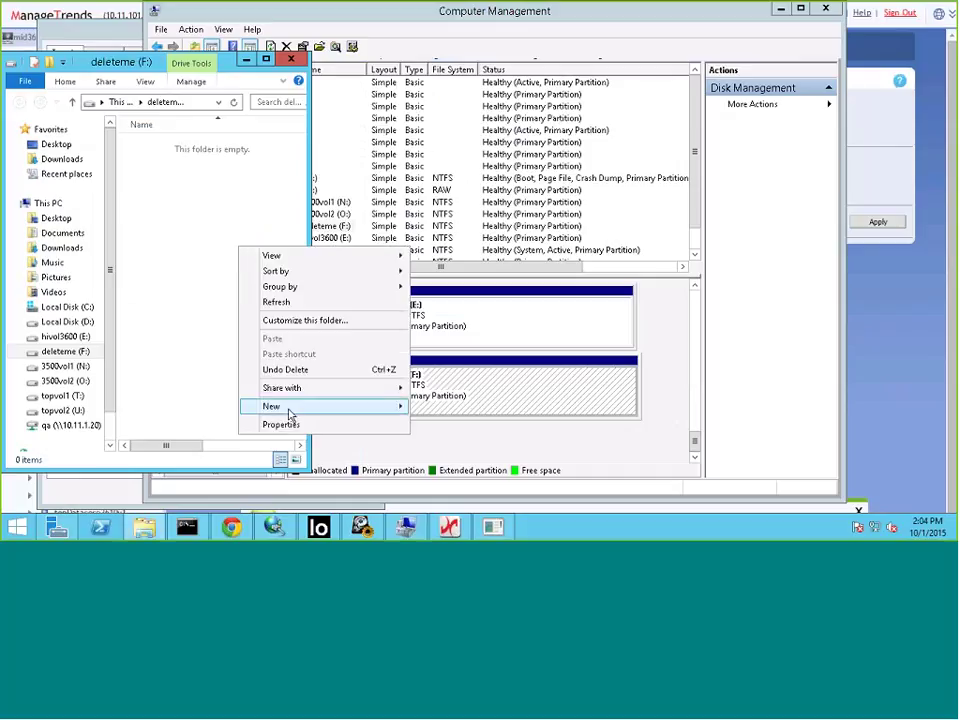
pyautogui.moveTo(290, 413)
pyautogui.click(442, 406)
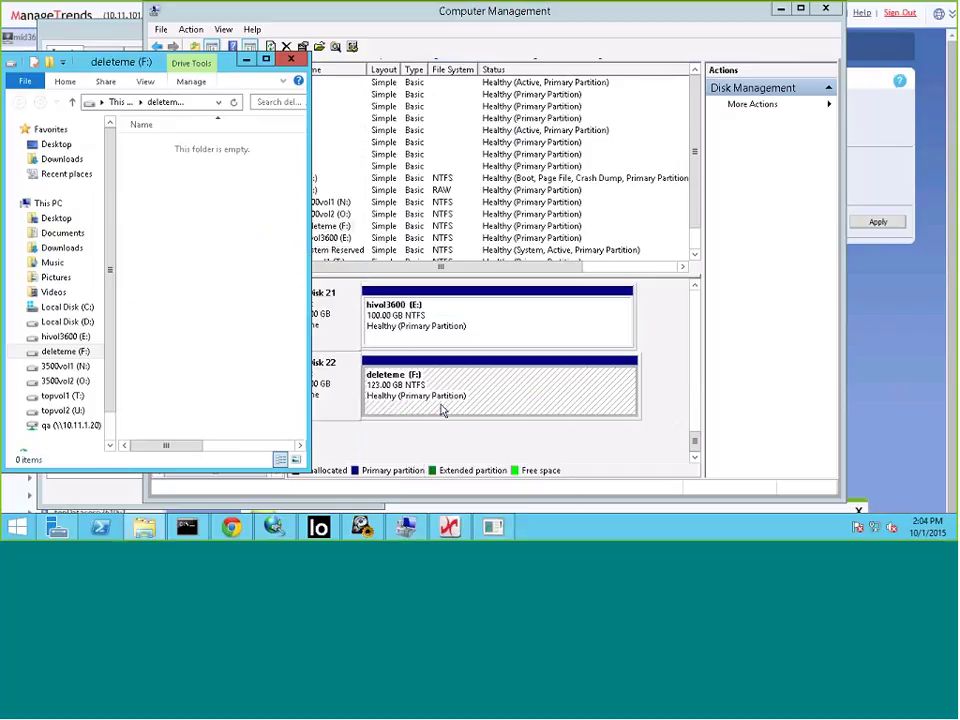
pyautogui.press('Return')
# - Create a text document with the default name on deleteme (F:), enter "help me" in it, and save and close it
pyautogui.rightClick(208, 250)
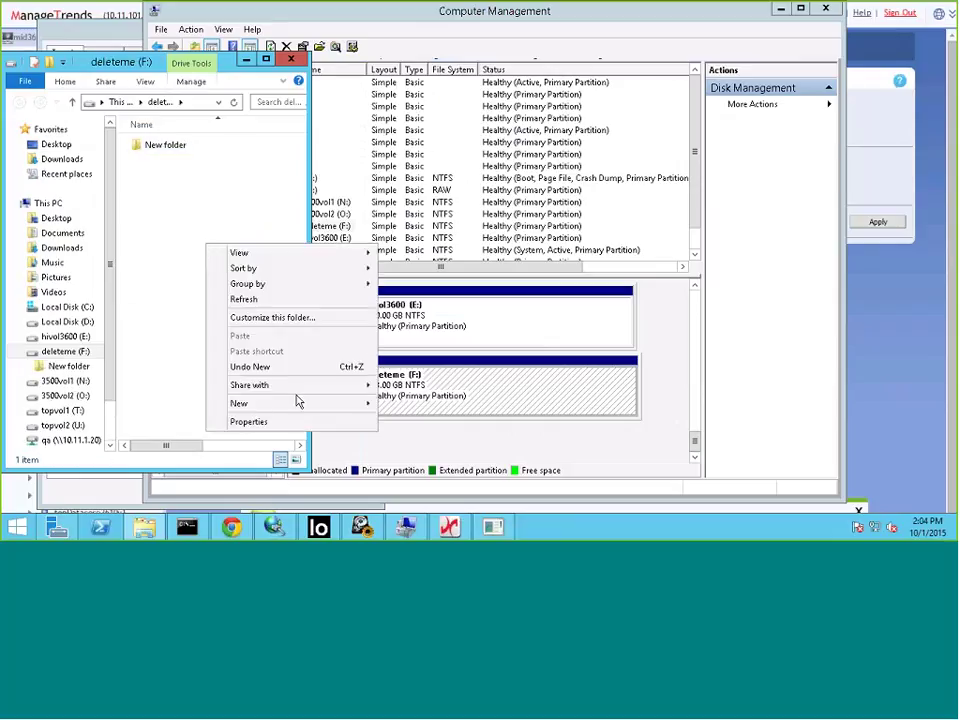
pyautogui.moveTo(310, 404)
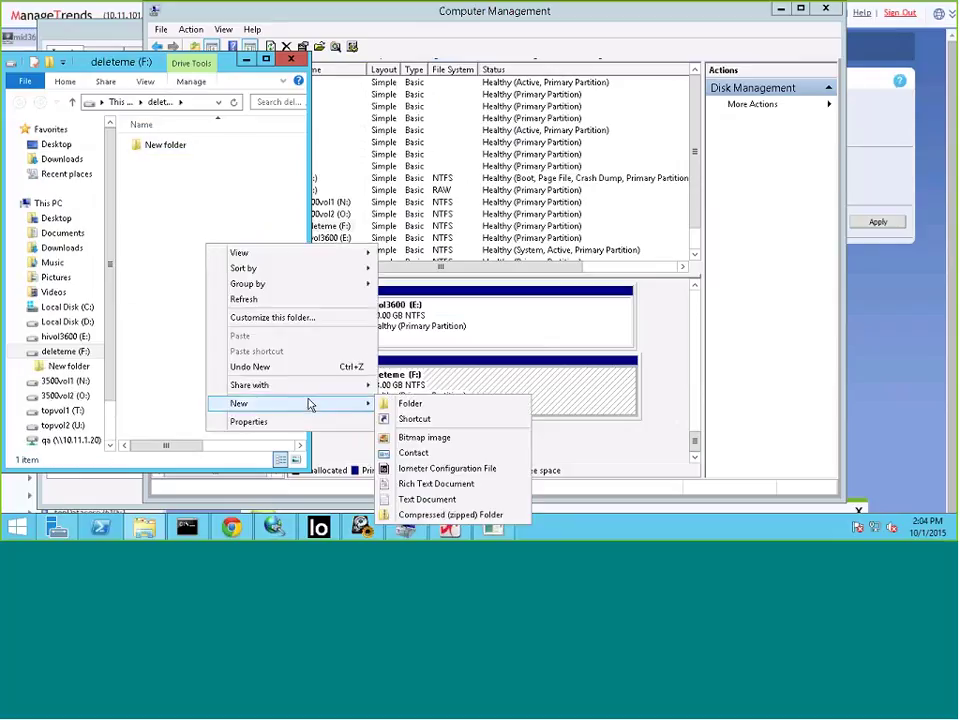
pyautogui.click(437, 499)
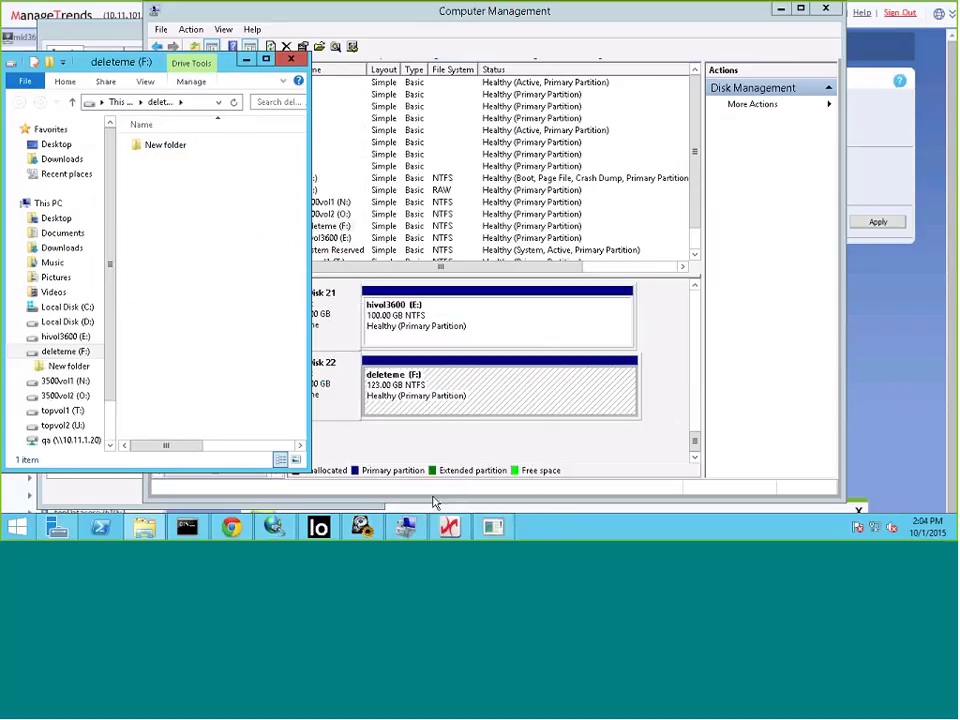
pyautogui.click(242, 355)
pyautogui.doubleClick(182, 162)
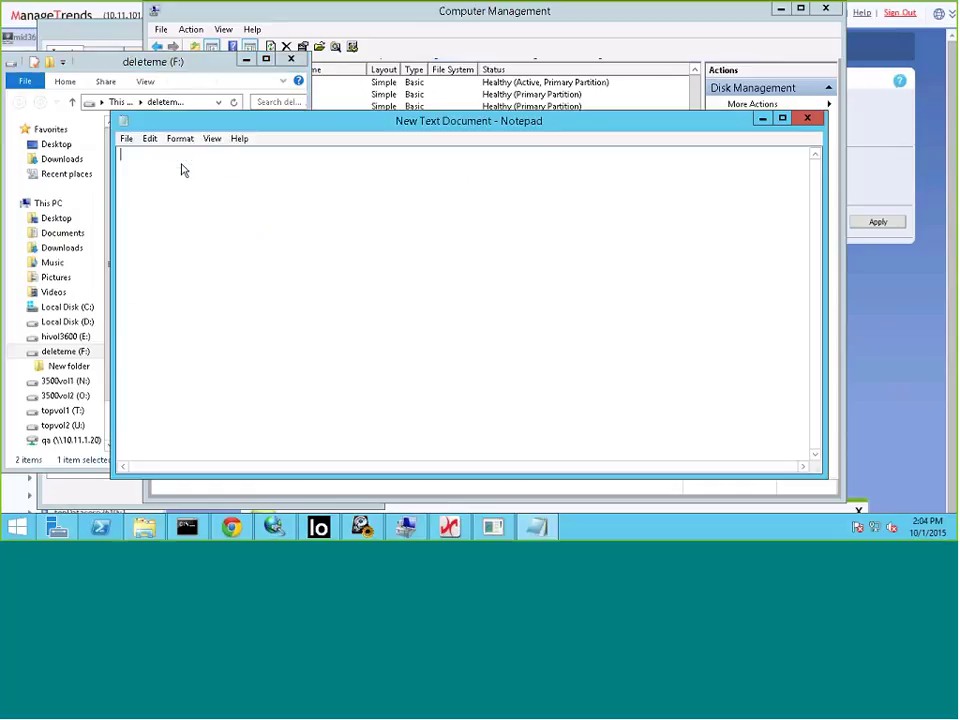
pyautogui.write('help me')
pyautogui.click(806, 119)
pyautogui.click(447, 273)
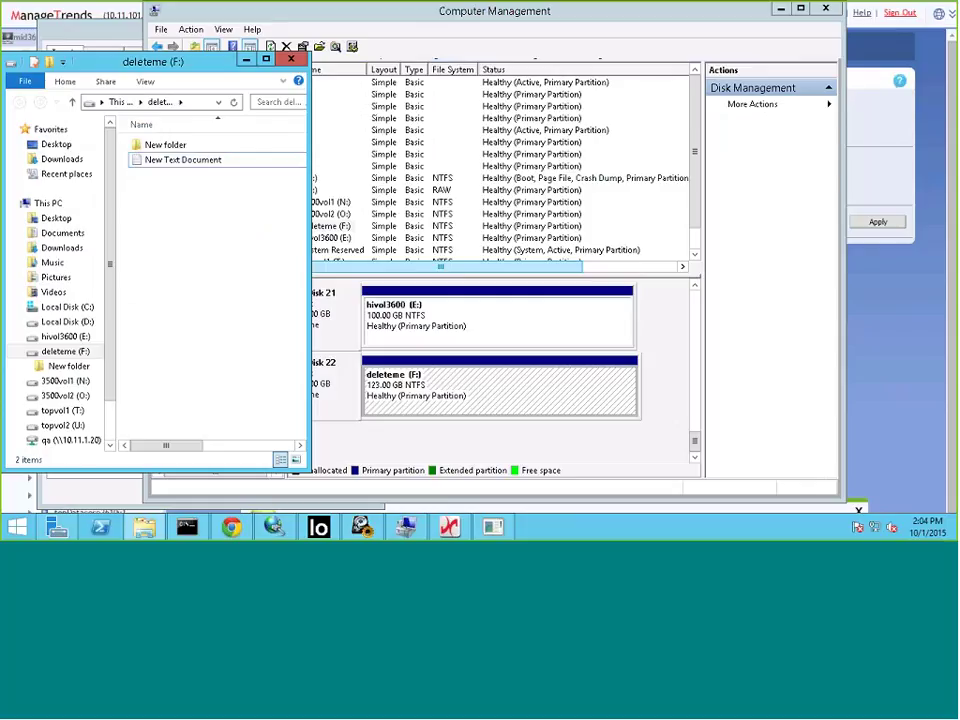
# - Switch to ManageTrends and delete the savemeW and saveme snapshots of the deleteme volume
pyautogui.click(233, 515)
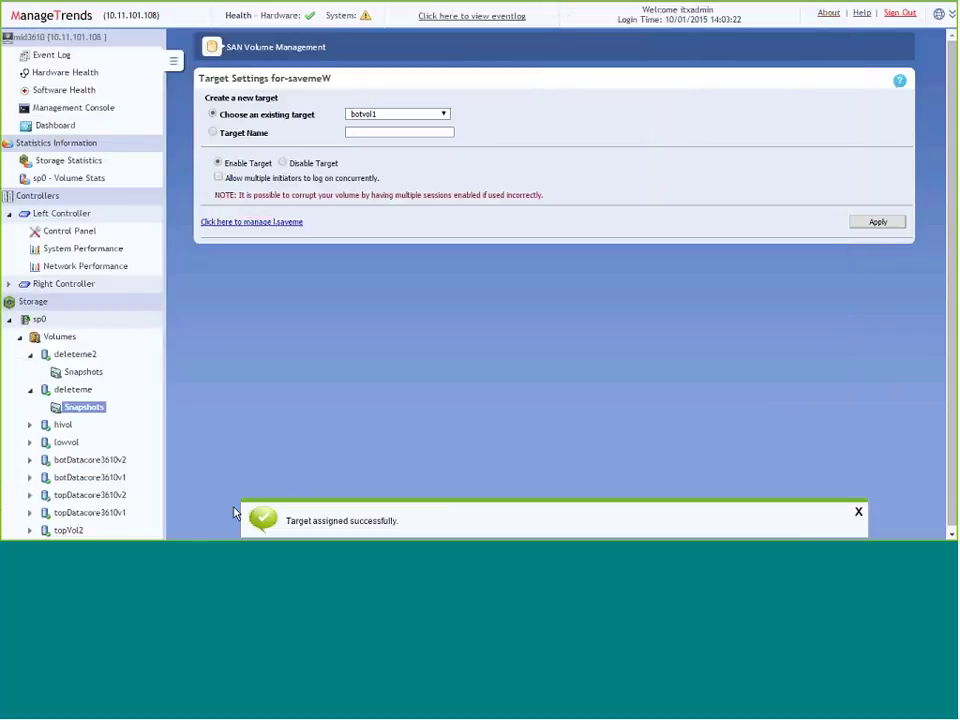
pyautogui.click(94, 412)
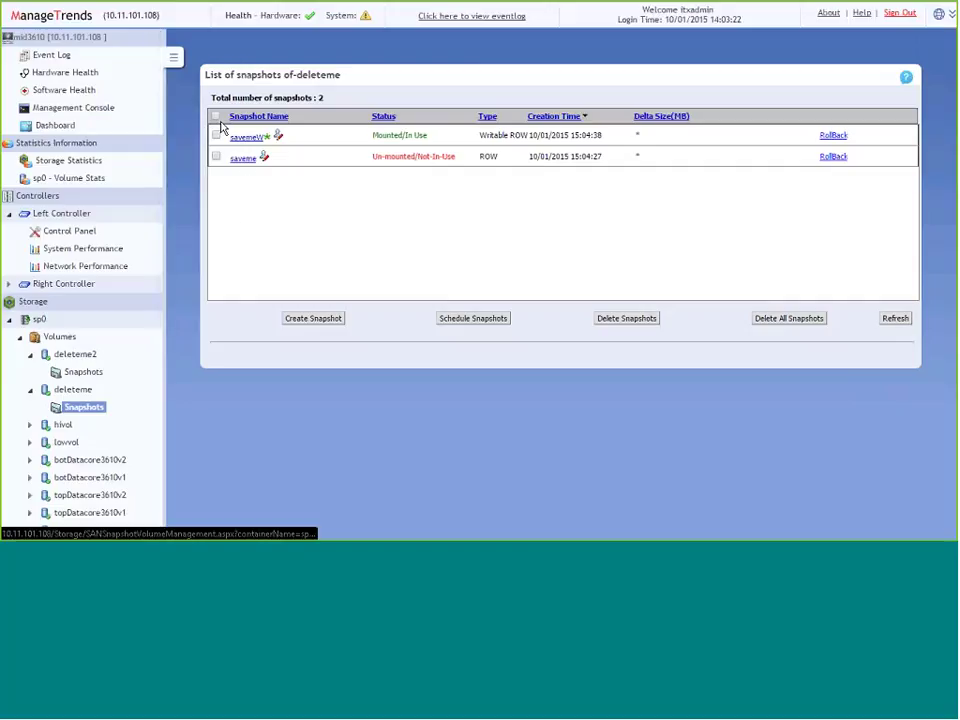
pyautogui.click(216, 121)
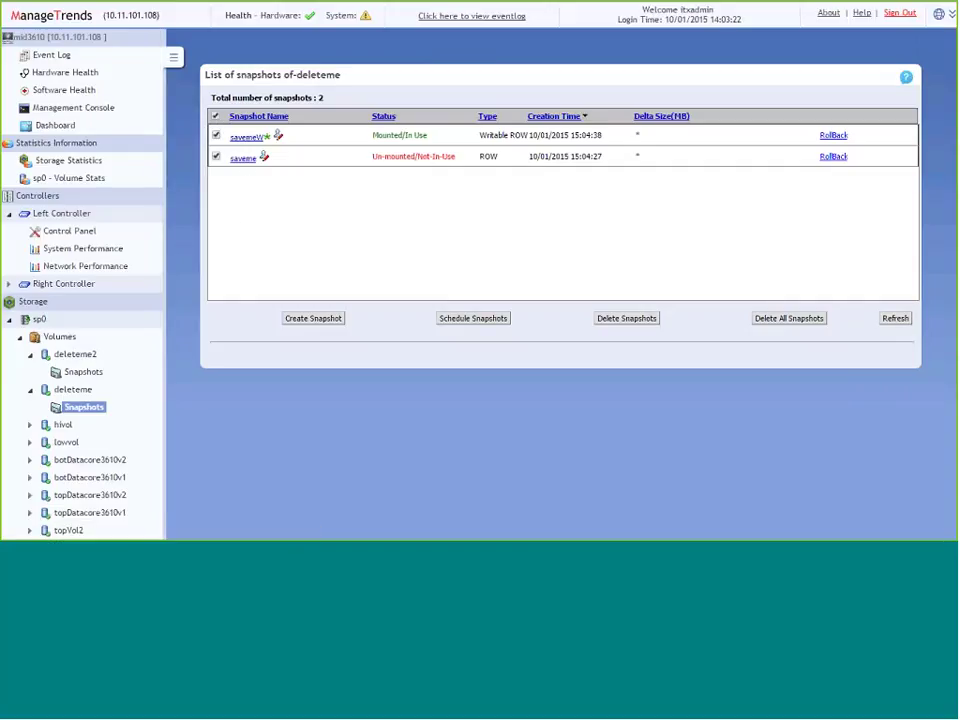
pyautogui.click(627, 320)
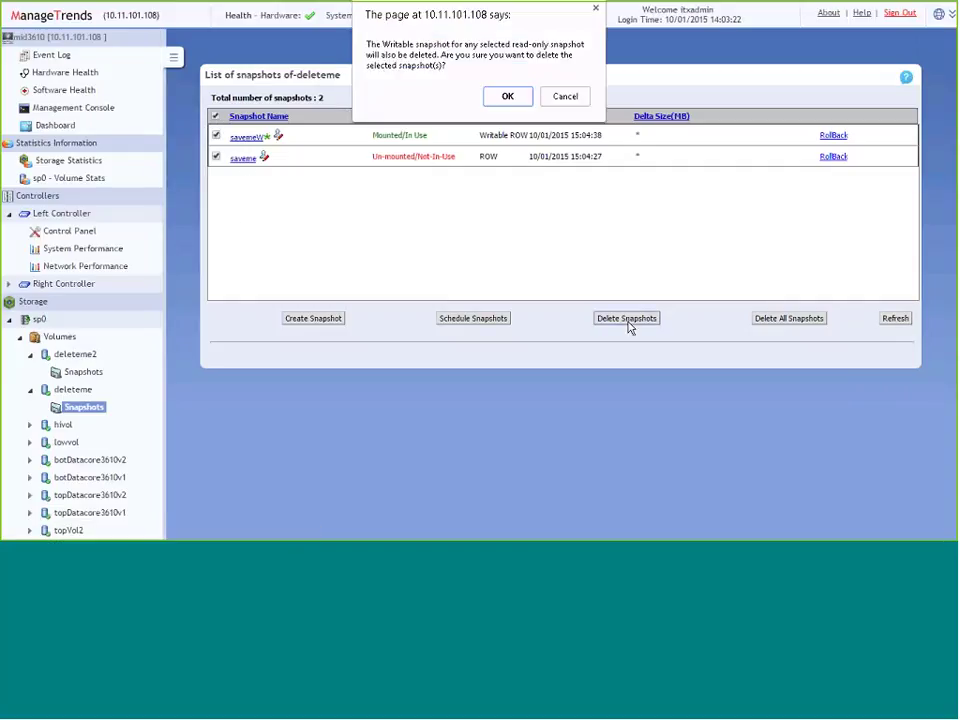
pyautogui.click(508, 96)
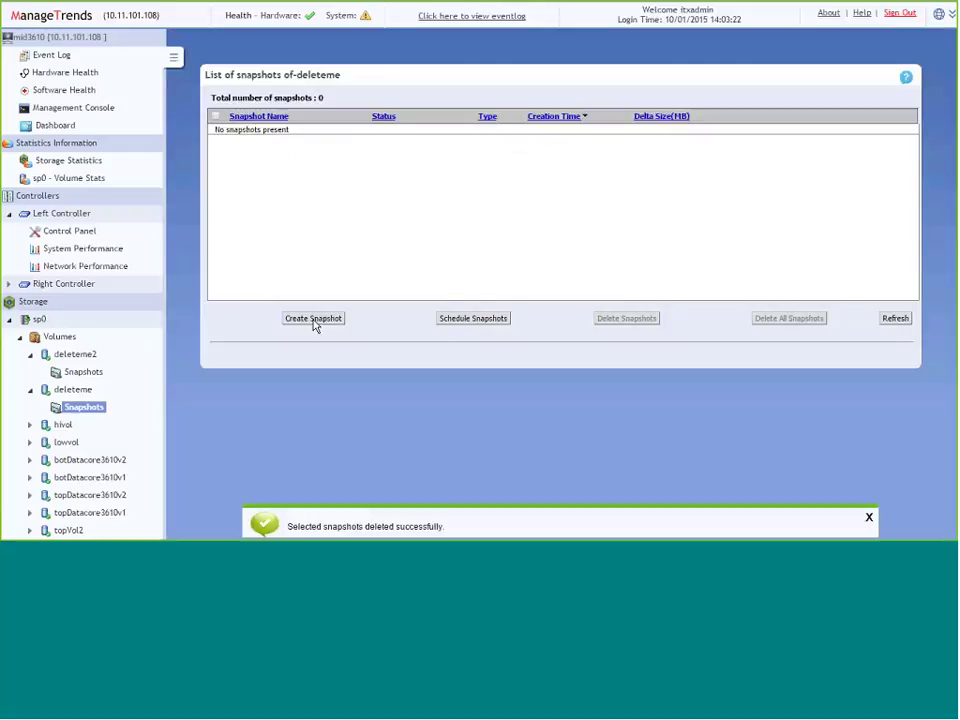
# - Create a snapshot of the deleteme volume named saveme, without a writable snapshot
pyautogui.click(313, 325)
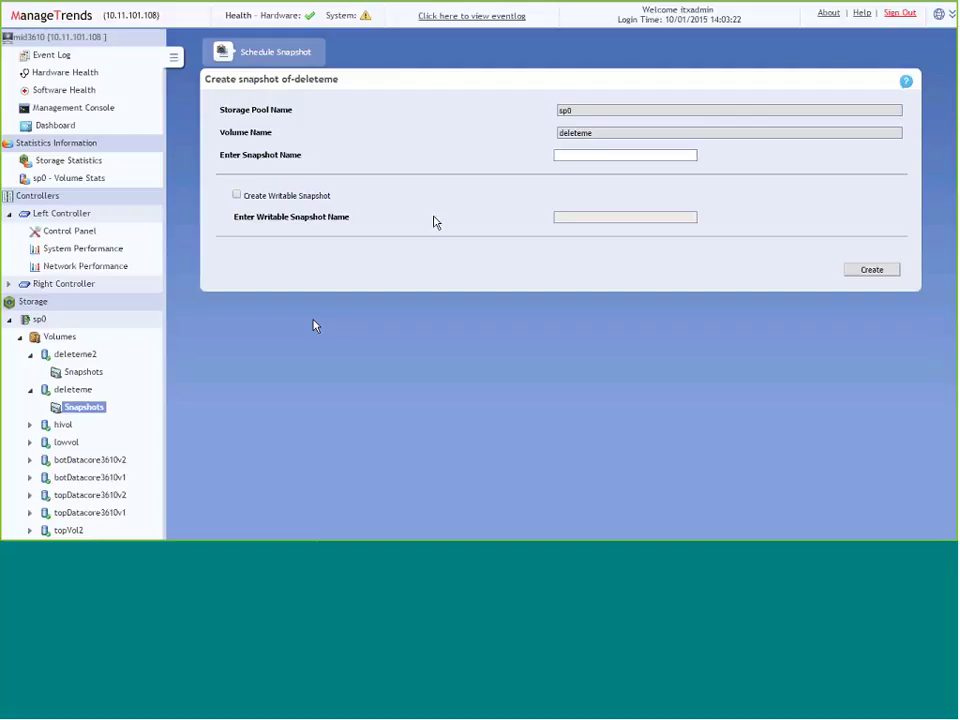
pyautogui.click(574, 155)
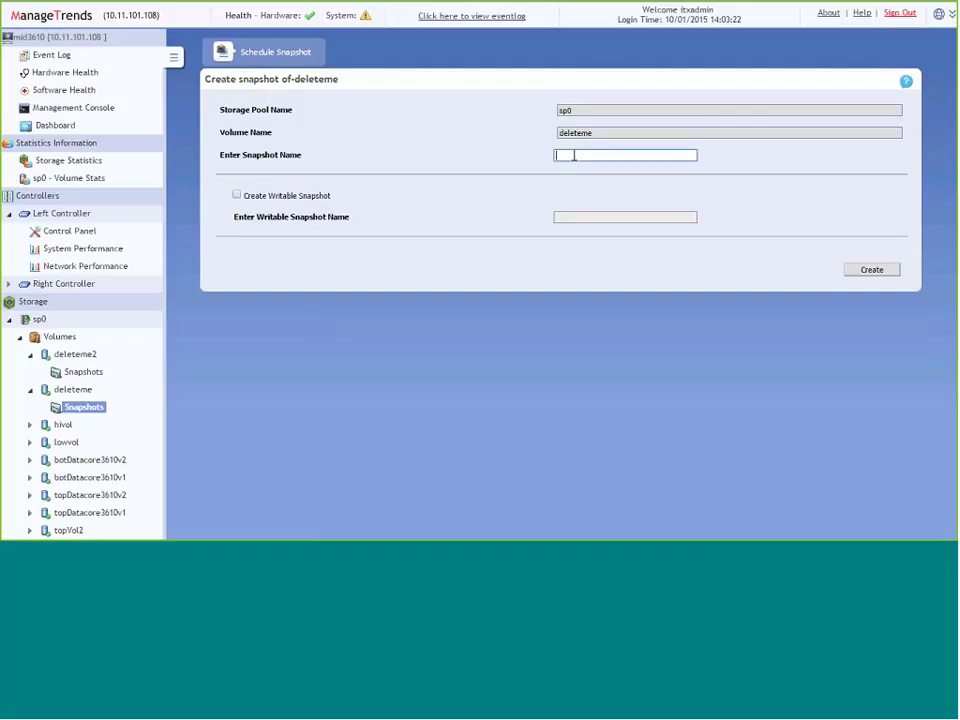
pyautogui.click(574, 155)
pyautogui.click(574, 170)
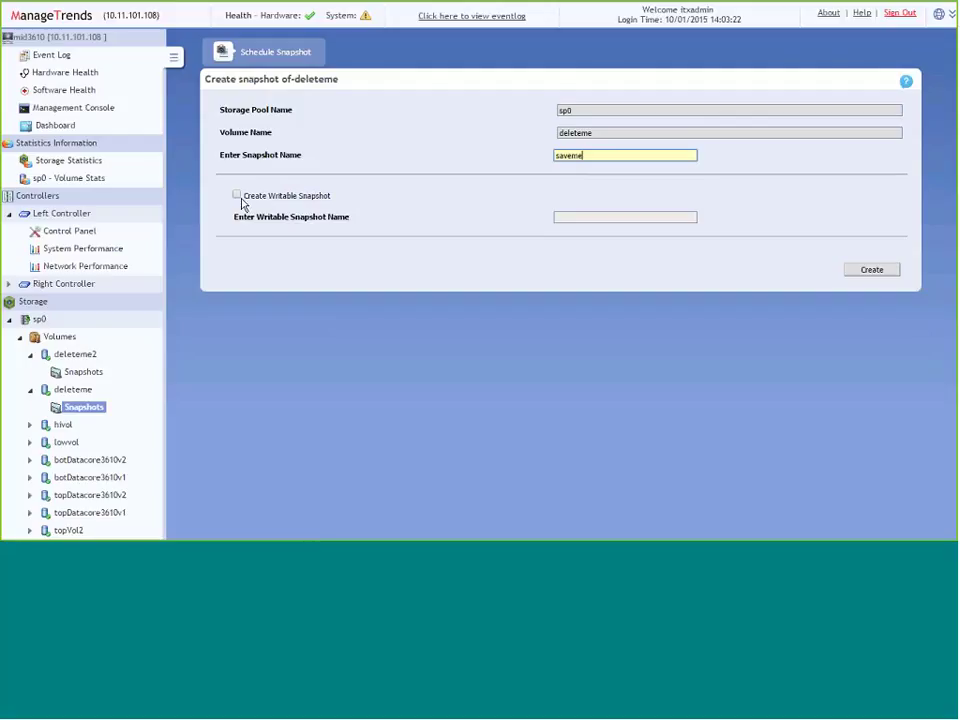
pyautogui.click(866, 273)
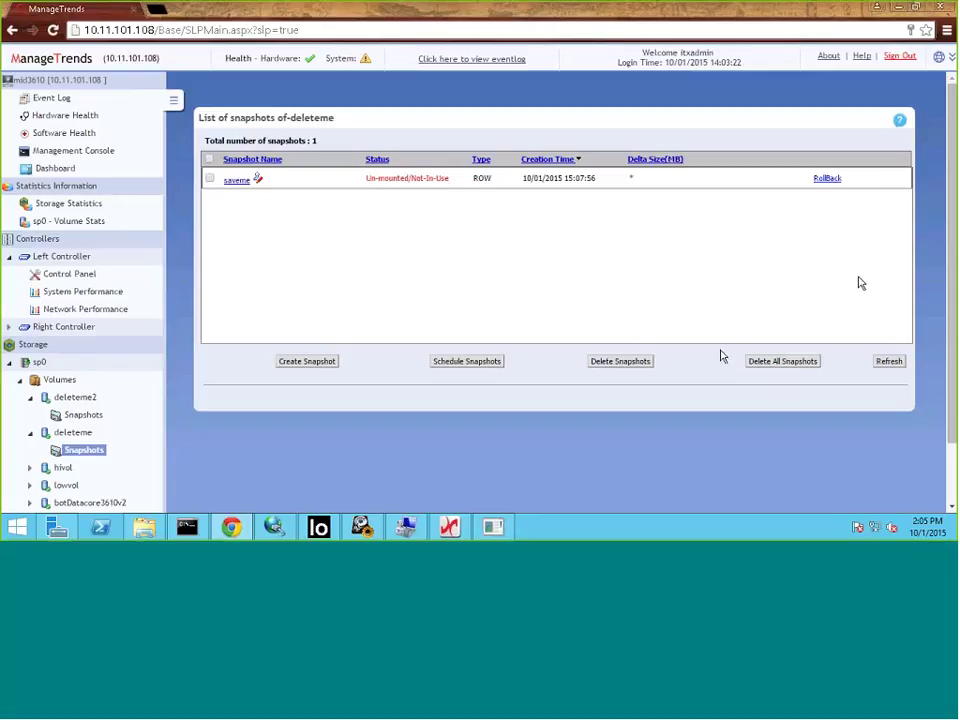
# - Switch to the deleteme (F:) window in File Explorer and delete the New Text Document file
pyautogui.hotkey('alt', 'Tab')
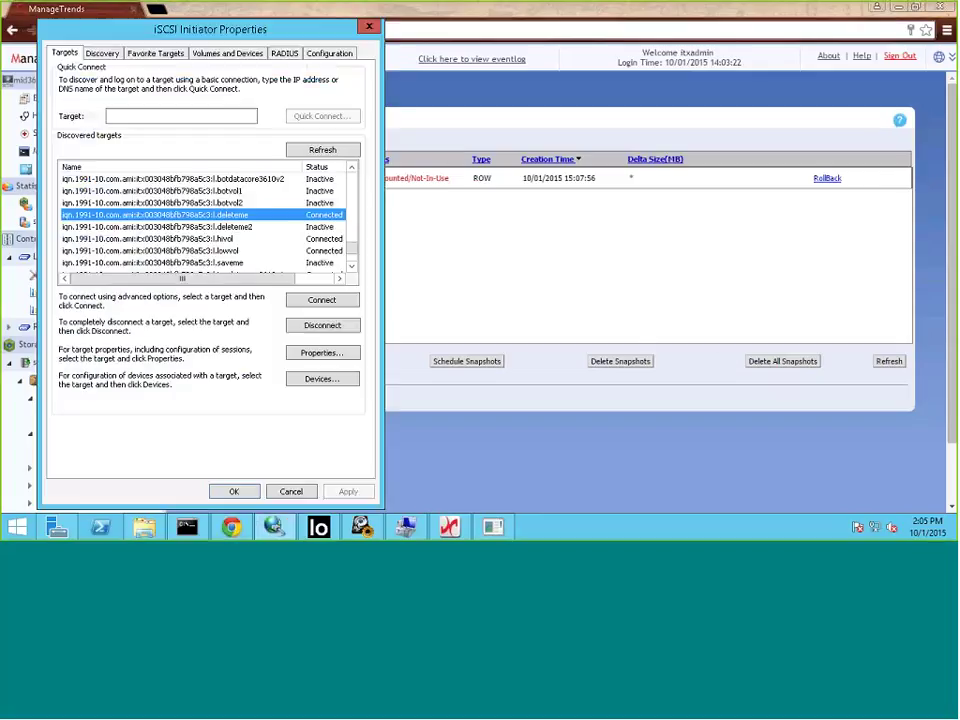
pyautogui.scroll(-2, 354, 258)
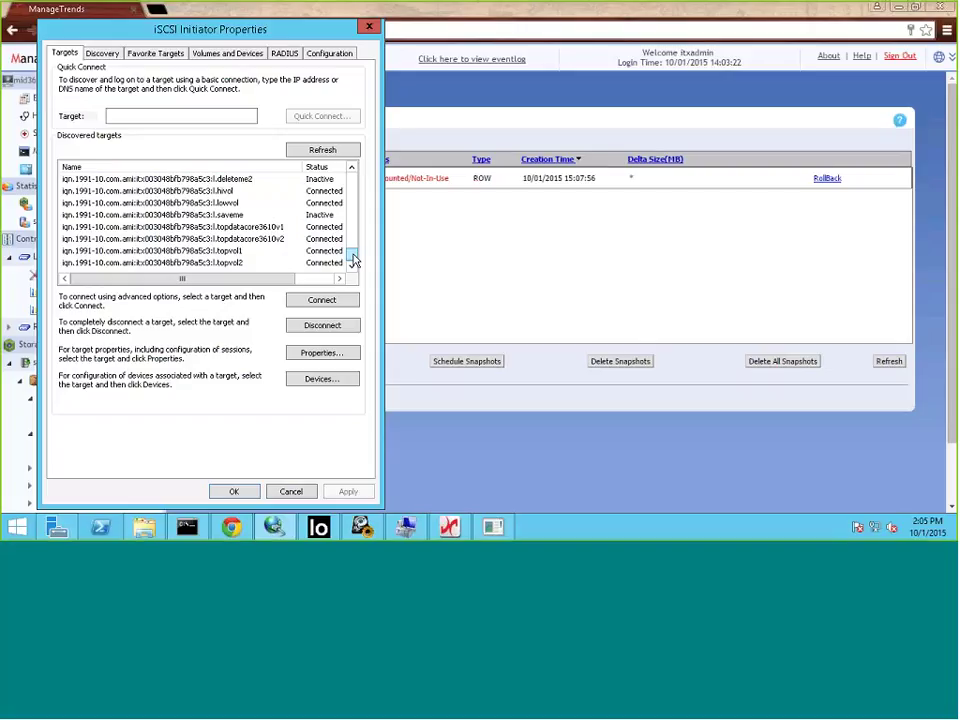
pyautogui.moveTo(144, 527)
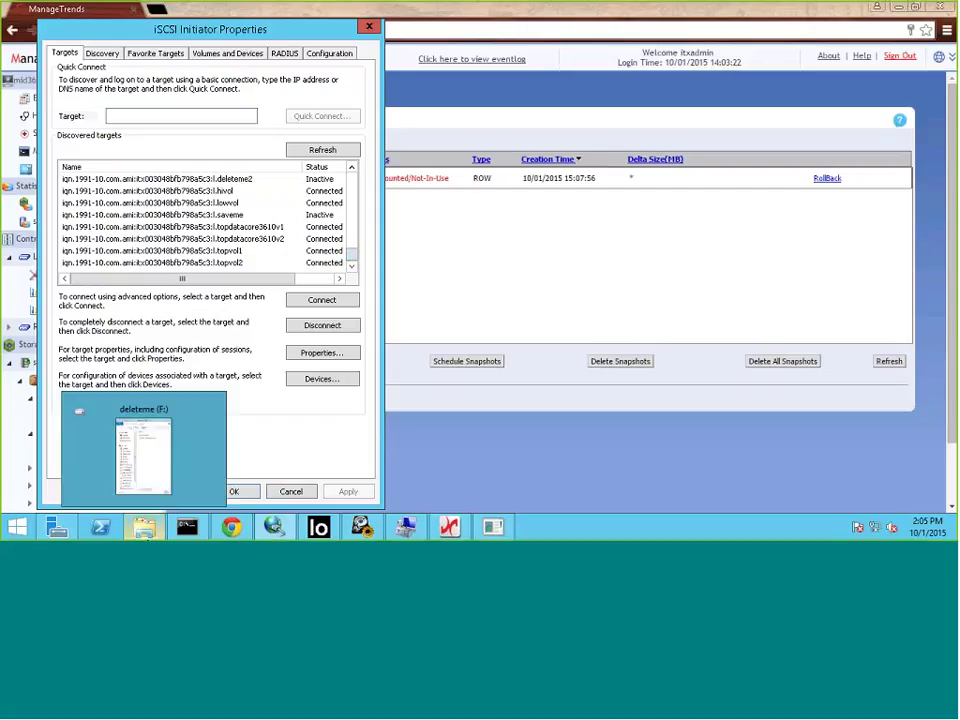
pyautogui.click(140, 458)
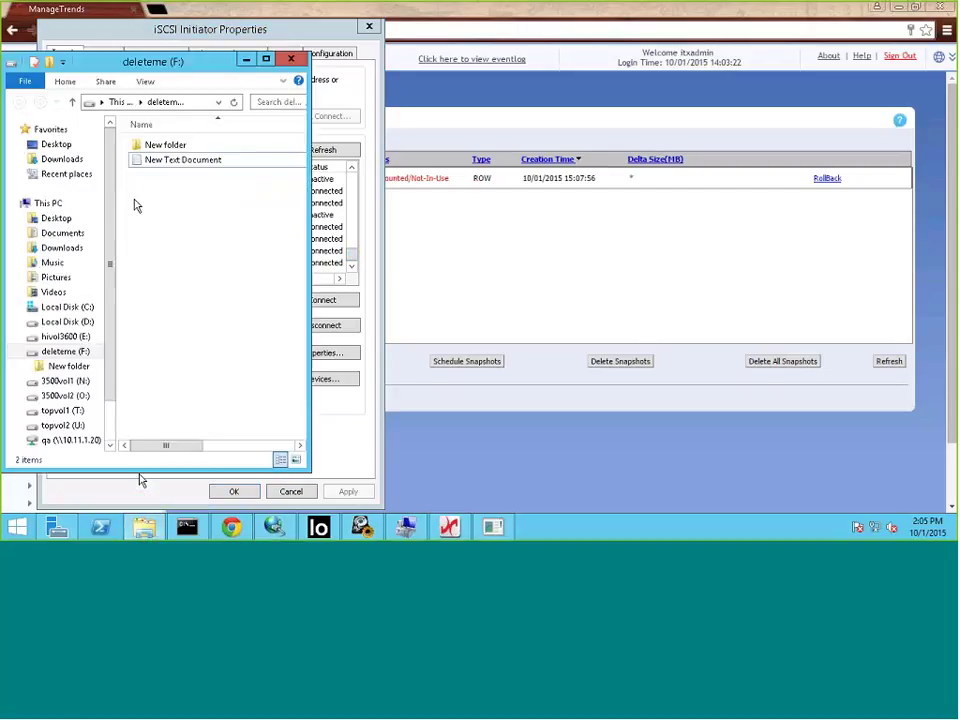
pyautogui.rightClick(165, 164)
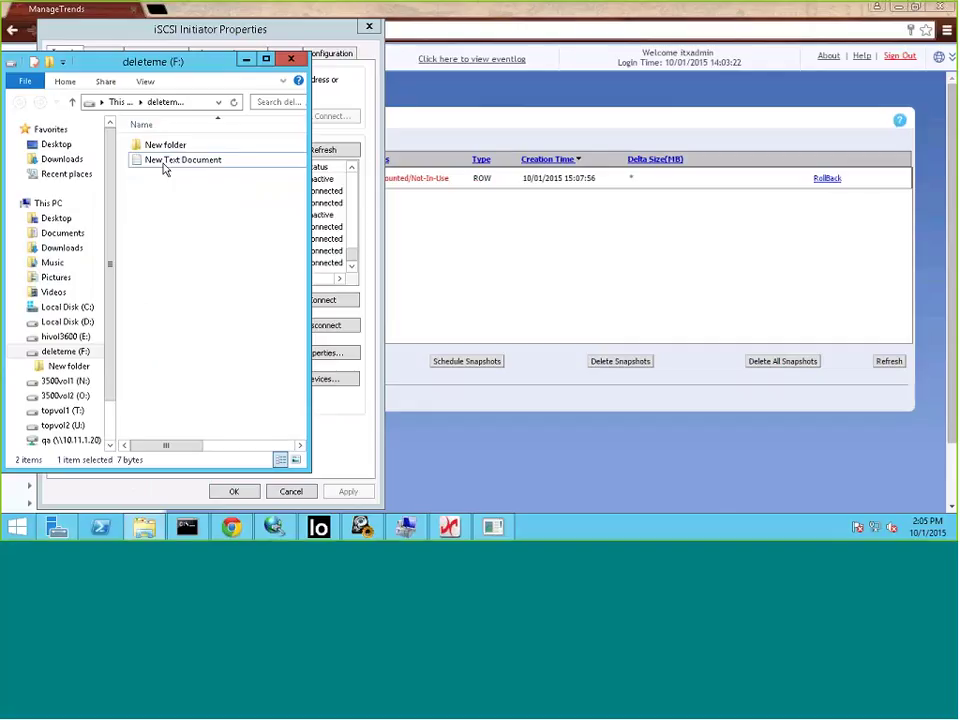
pyautogui.click(205, 319)
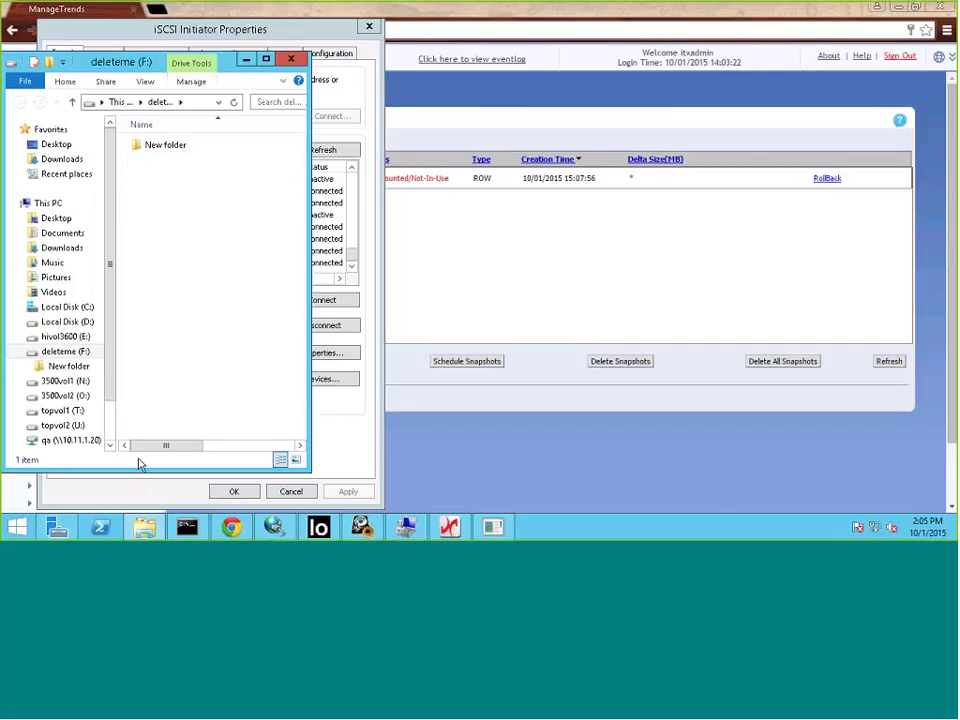
pyautogui.click(20, 529)
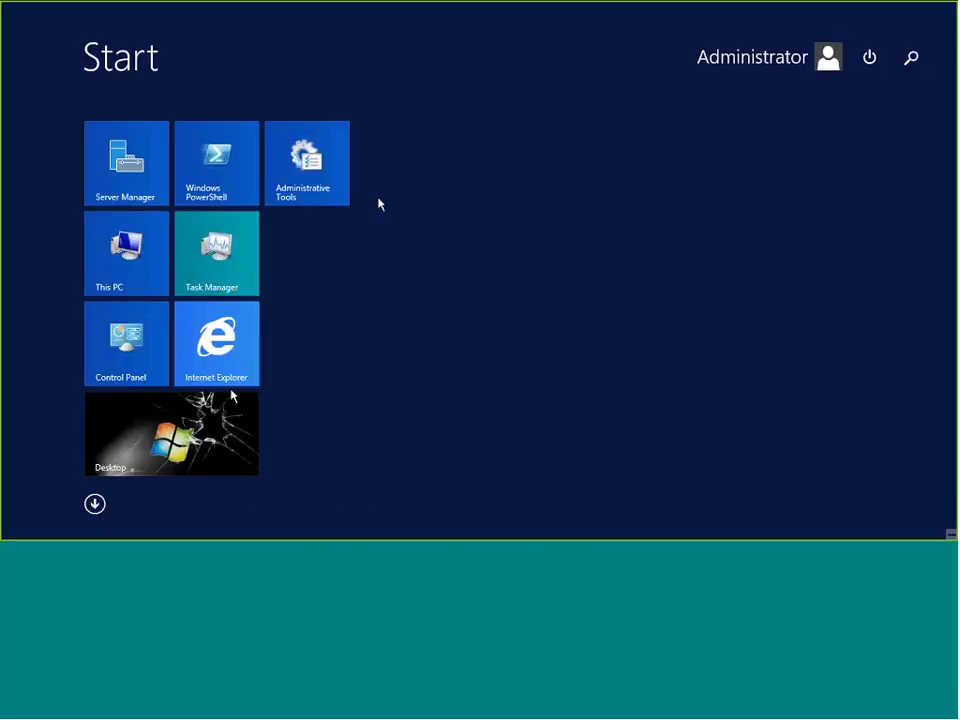
pyautogui.click(94, 503)
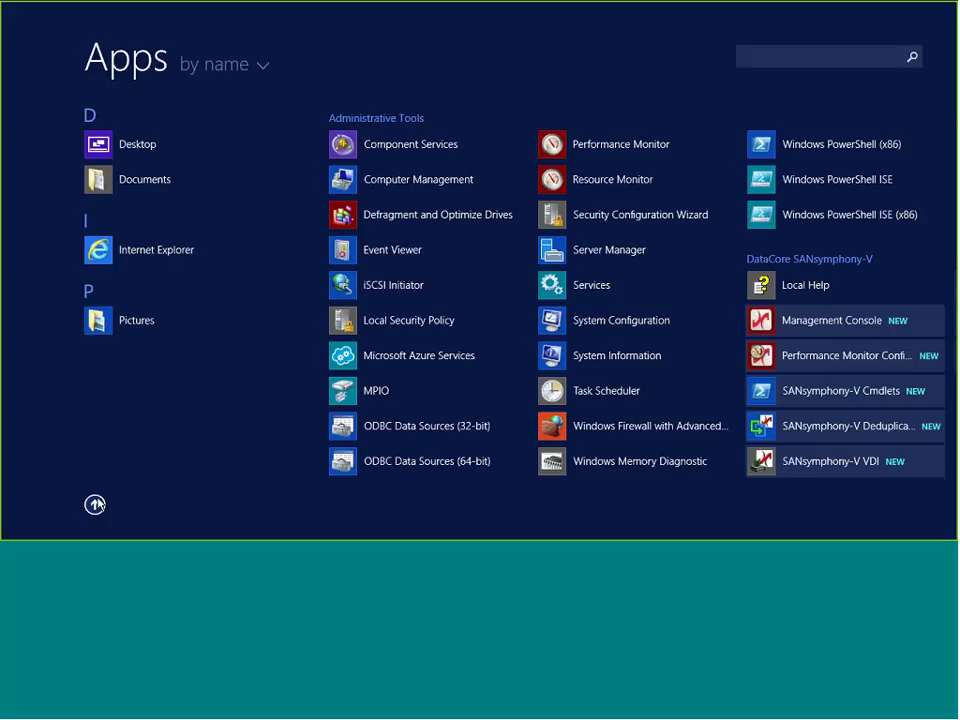
pyautogui.click(813, 52)
pyautogui.write('recy')
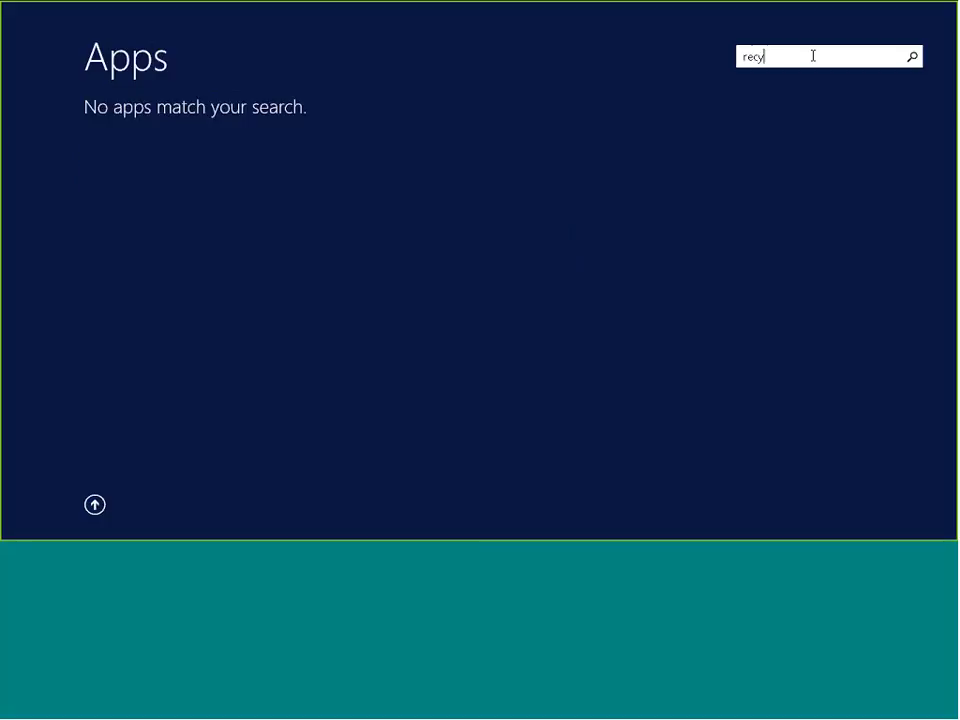
pyautogui.press('BackSpace')
pyautogui.press('BackSpace')
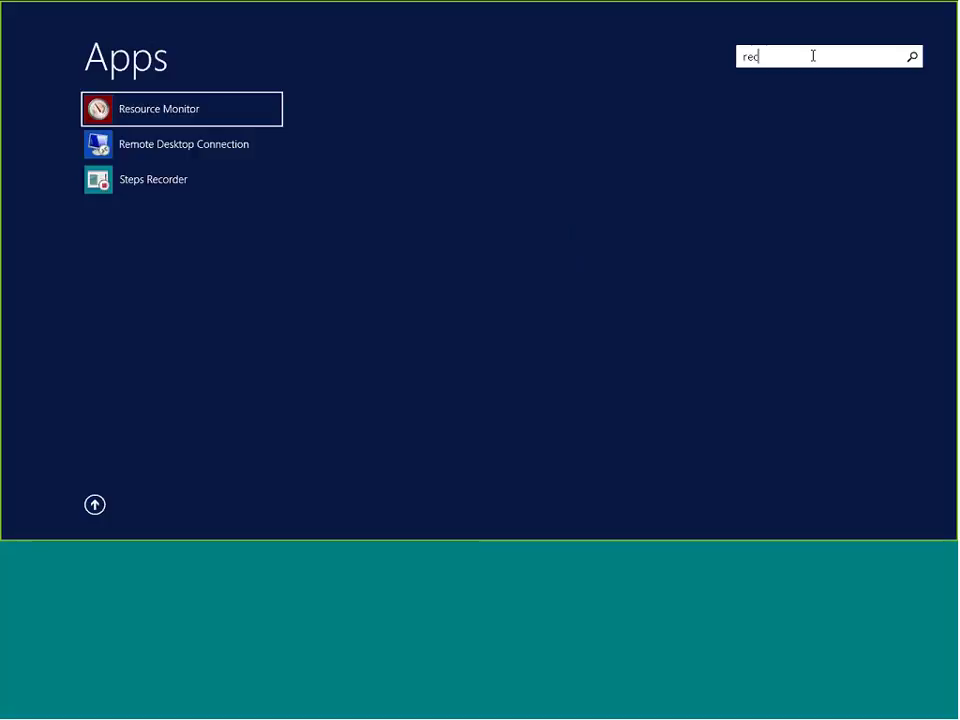
pyautogui.press('BackSpace')
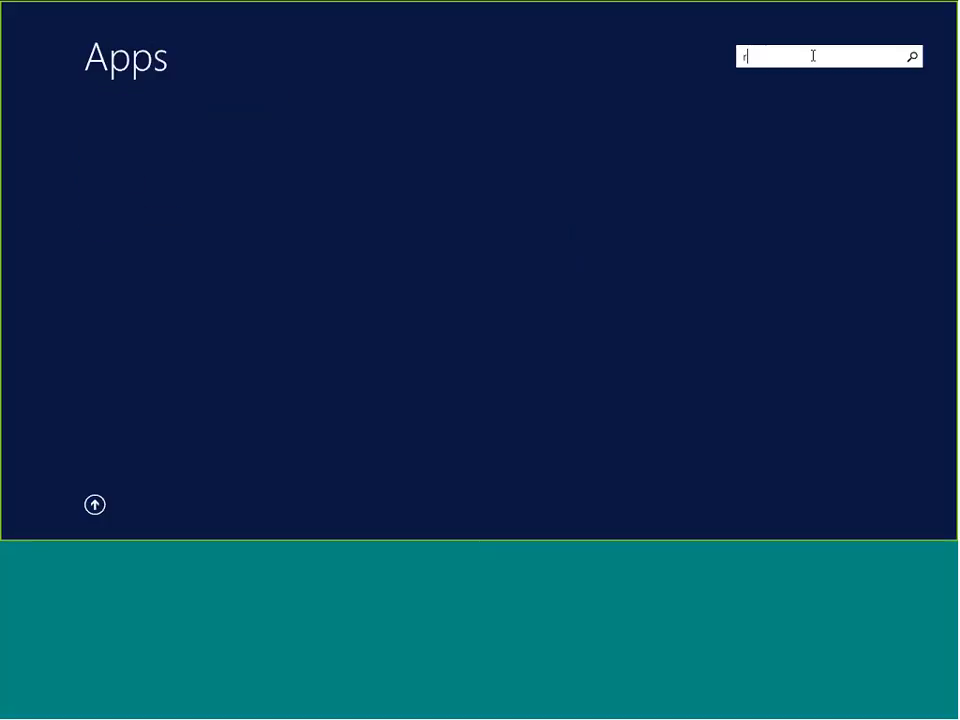
pyautogui.press('BackSpace')
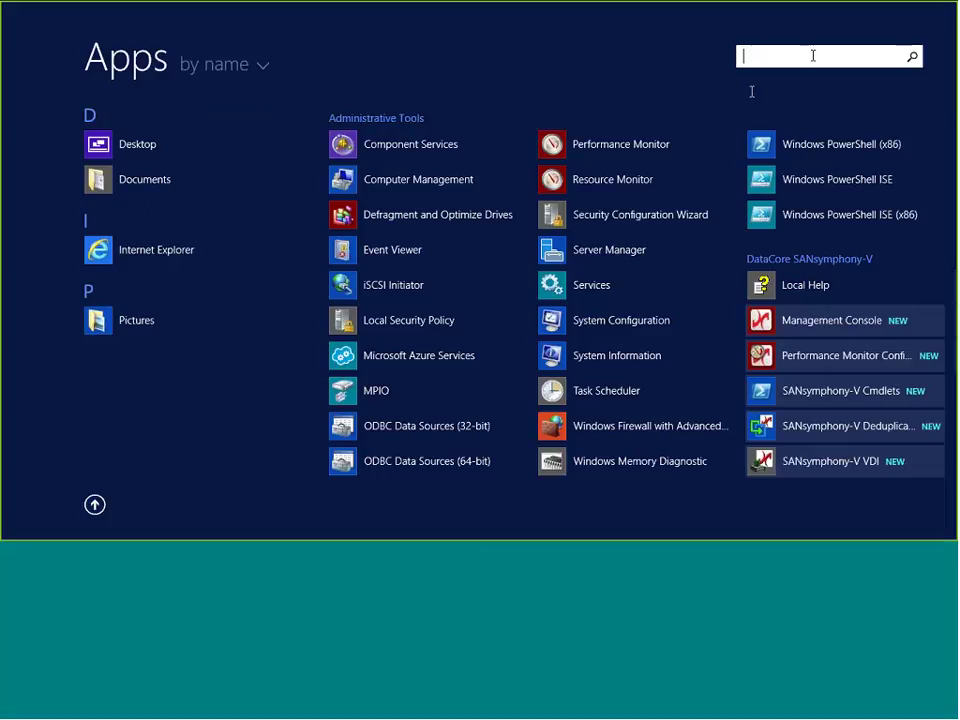
pyautogui.click(95, 507)
pyautogui.click(137, 476)
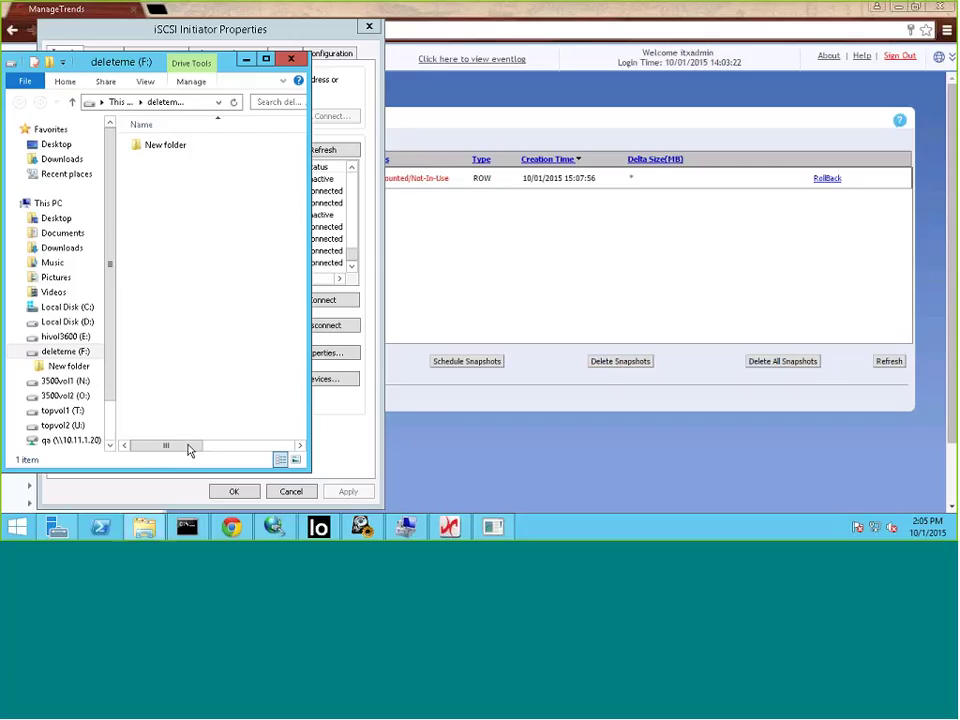
# - Show the desktop and empty the Recycle Bin, permanently deleting its items
pyautogui.click(955, 533)
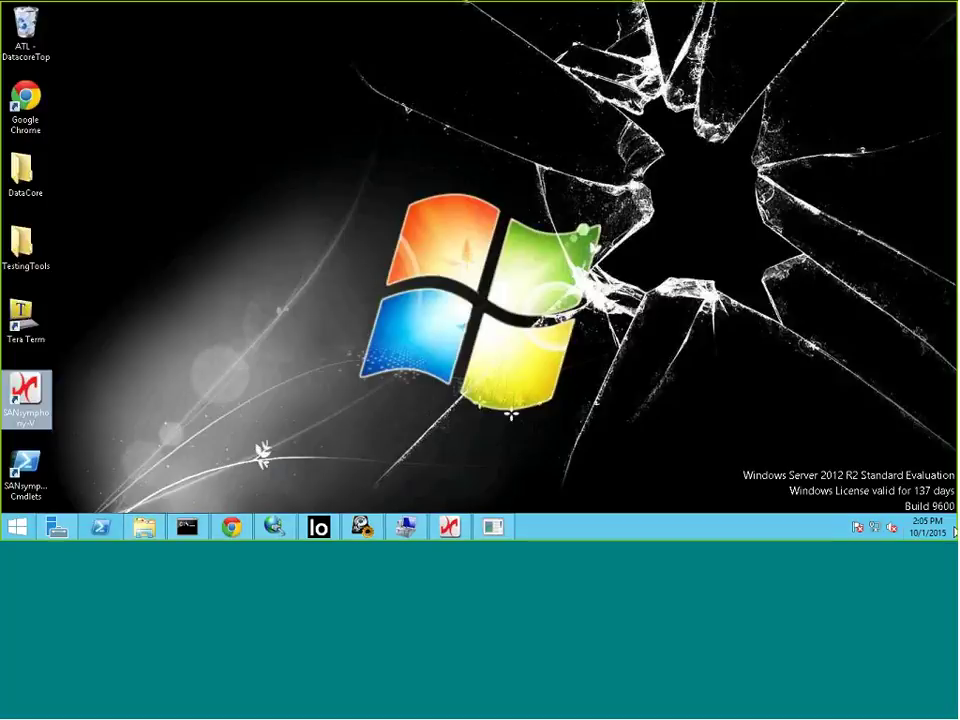
pyautogui.click(25, 22)
pyautogui.rightClick(24, 22)
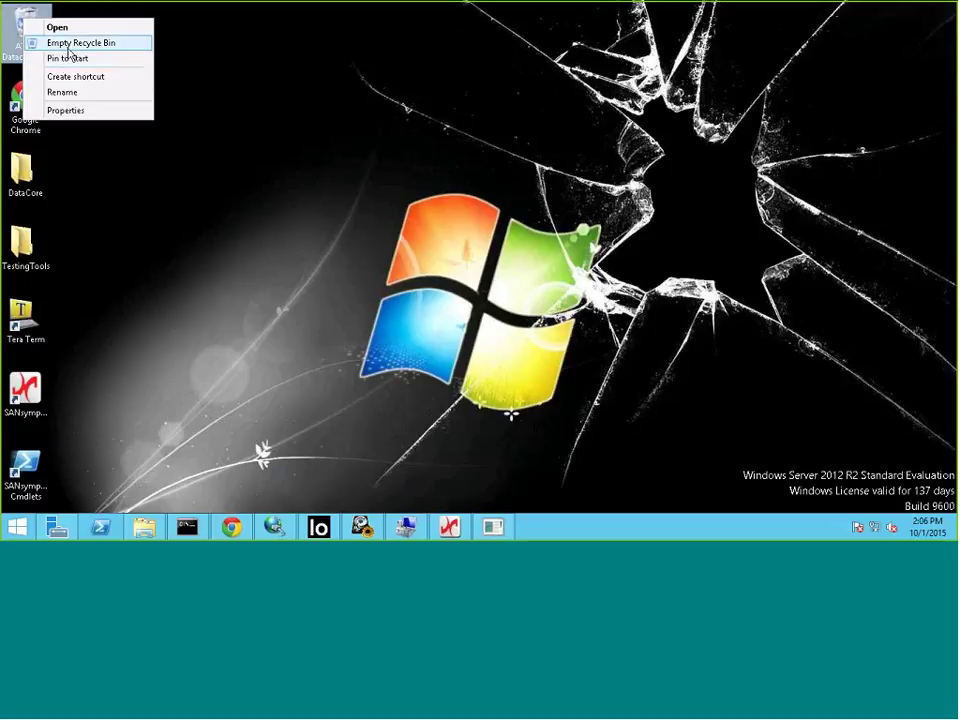
pyautogui.click(64, 41)
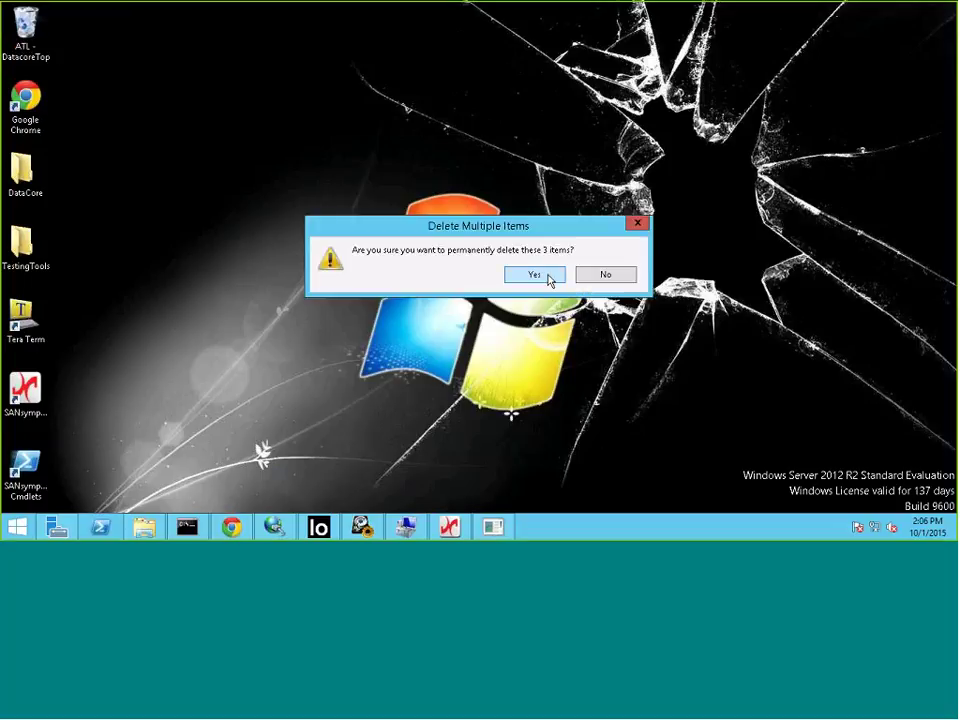
pyautogui.click(549, 276)
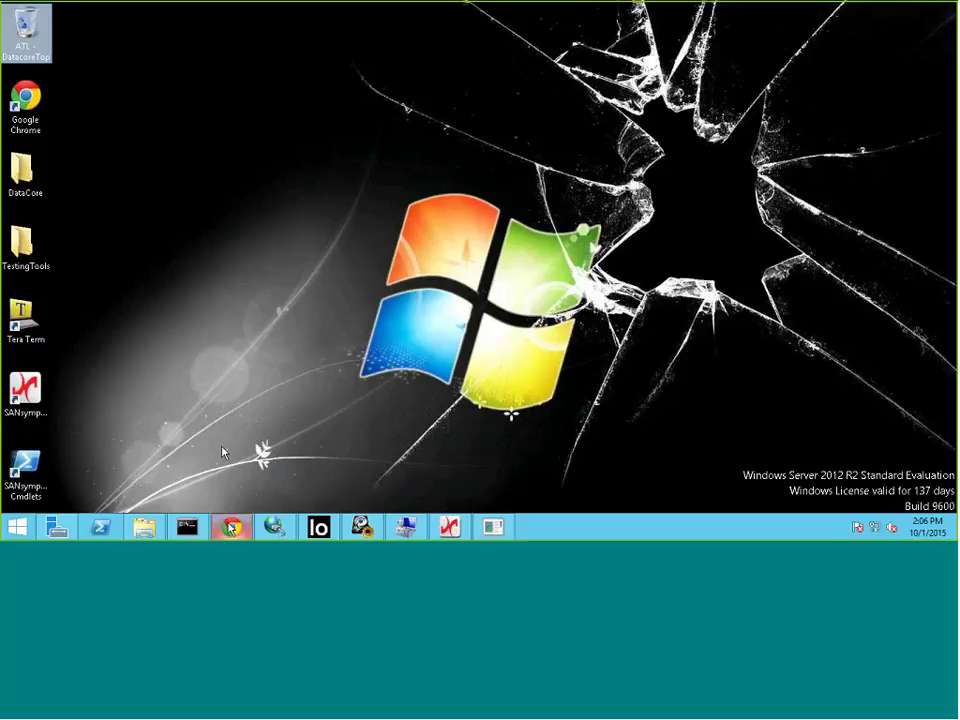
# - Switch to ManageTrends and create a writable snapshot named savemeW from the saveme snapshot
pyautogui.click(230, 527)
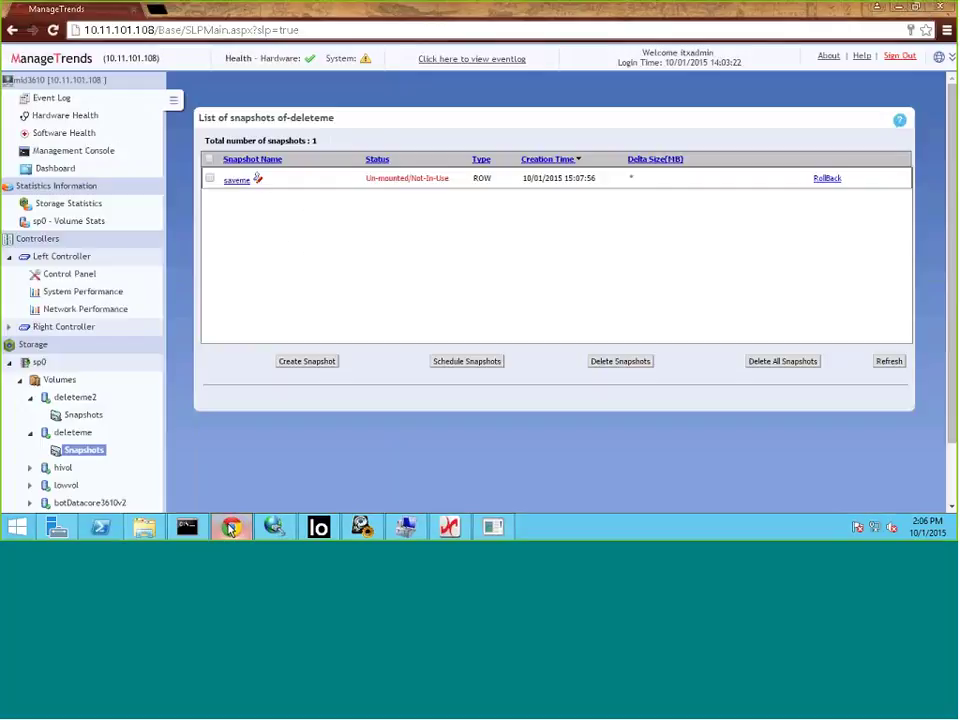
pyautogui.click(238, 186)
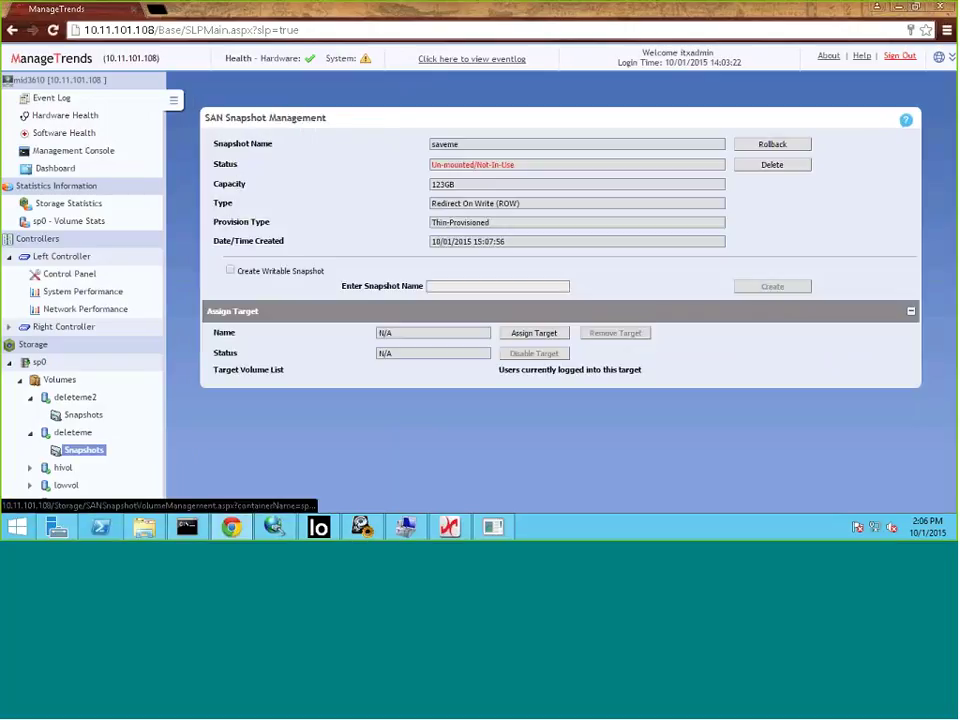
pyautogui.click(231, 271)
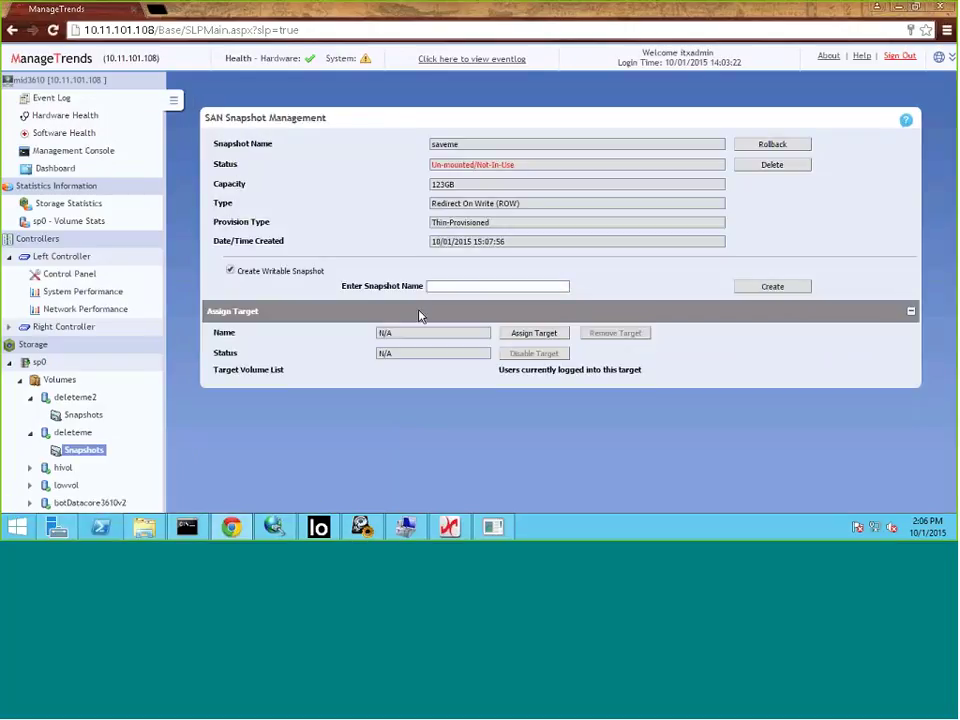
pyautogui.click(440, 286)
pyautogui.write('se')
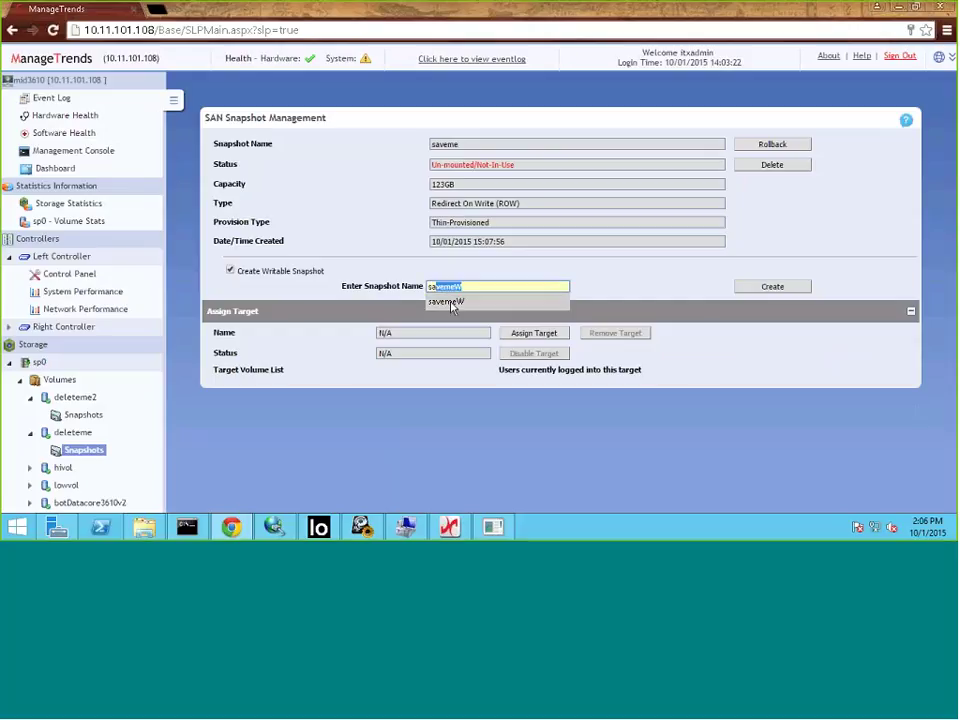
pyautogui.click(450, 304)
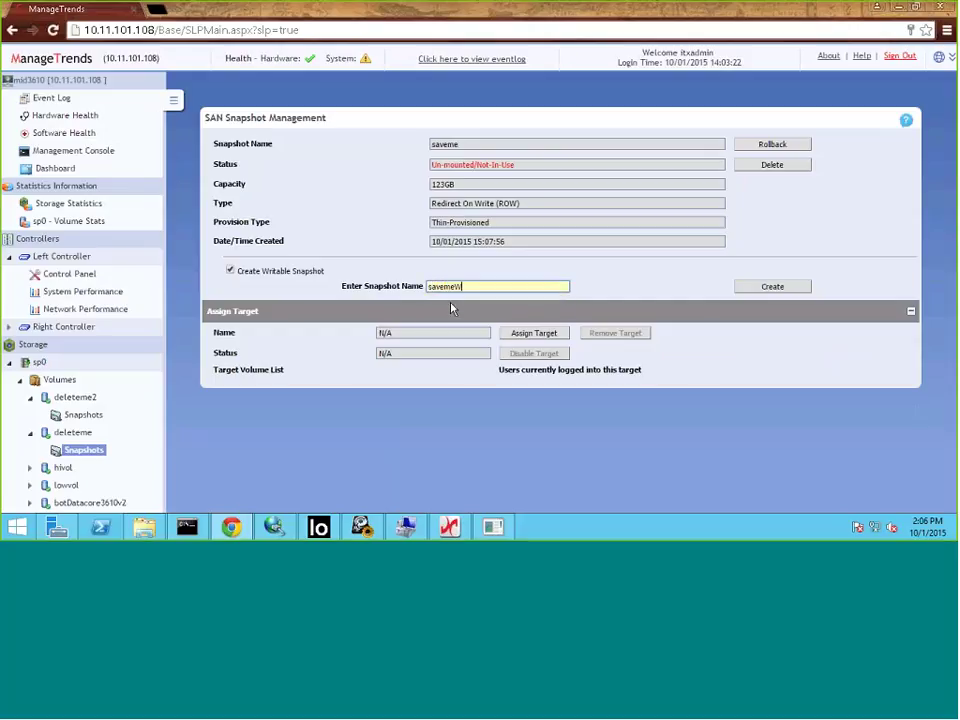
pyautogui.click(766, 287)
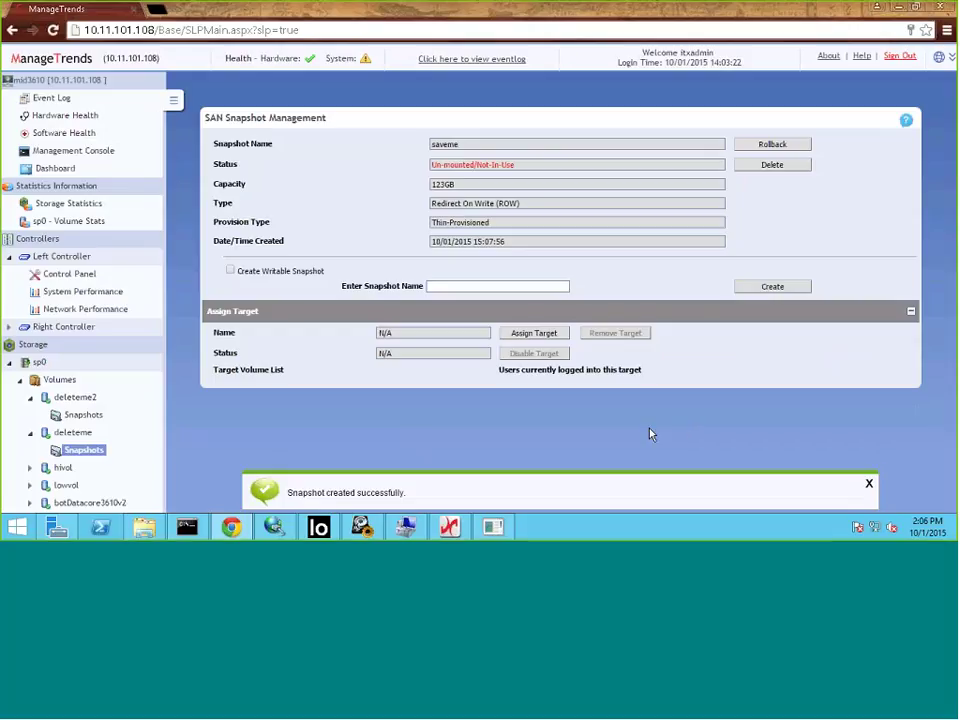
# - Assign a new enabled target named saveme to the savemeW snapshot of the deleteme volume
pyautogui.click(276, 528)
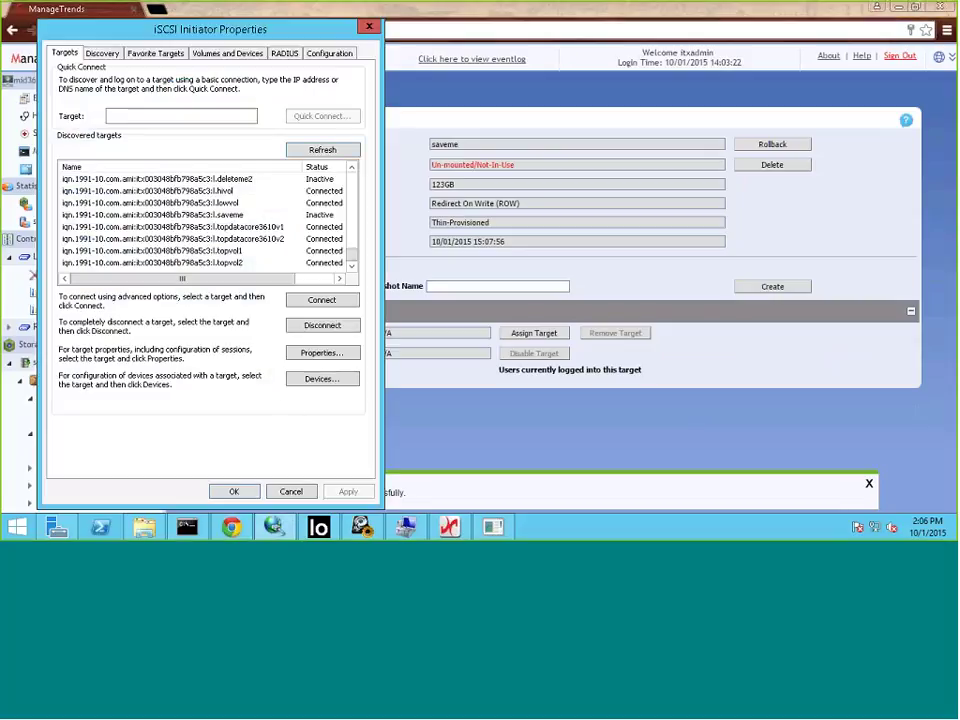
pyautogui.click(444, 428)
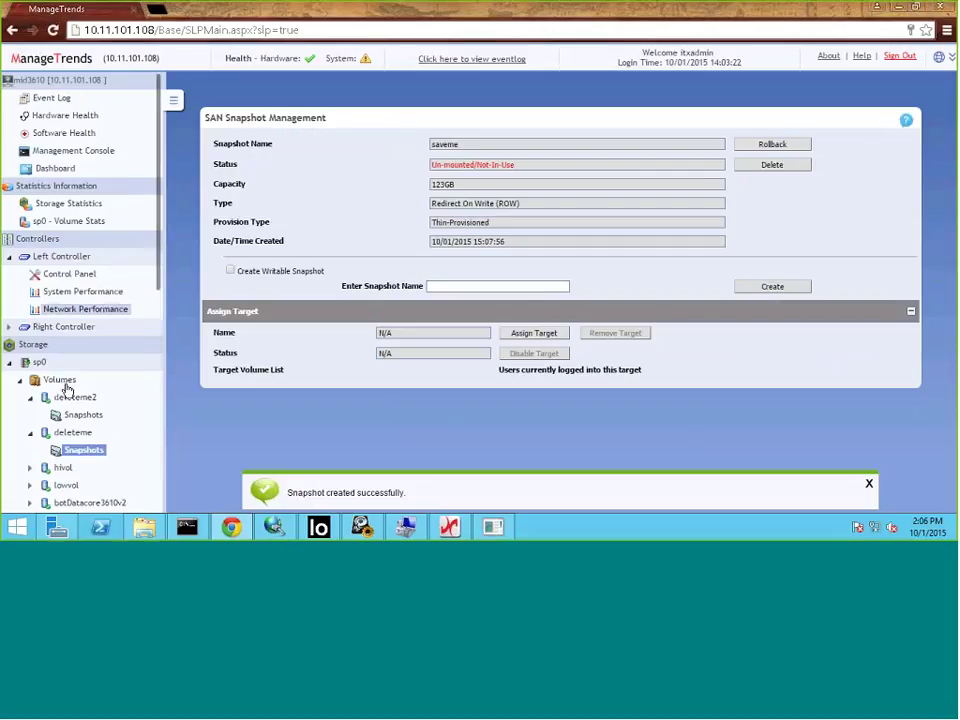
pyautogui.click(84, 451)
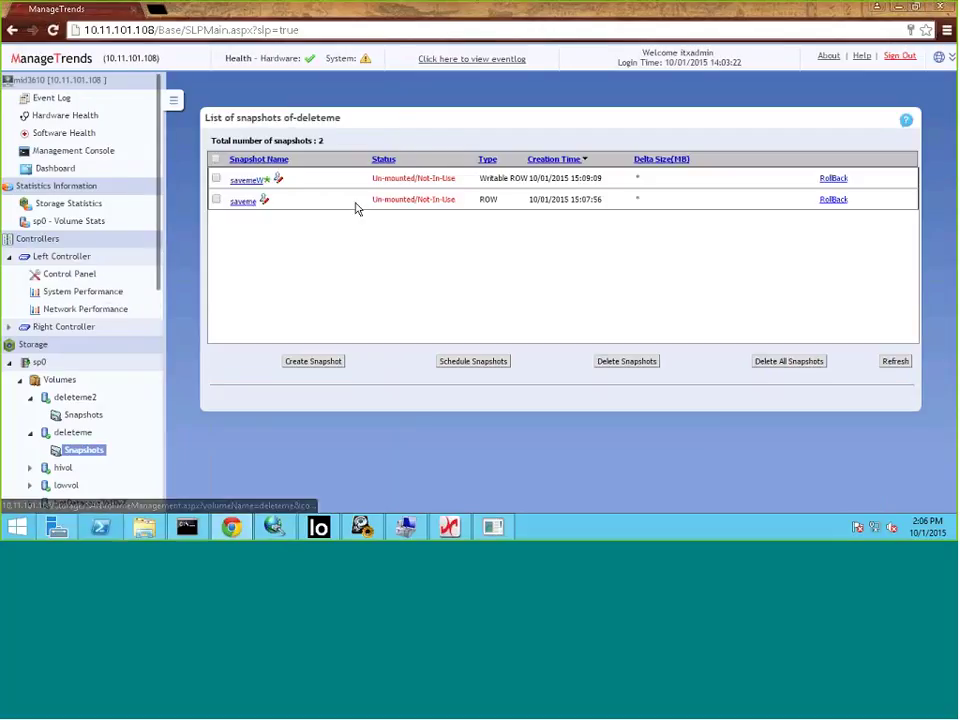
pyautogui.click(236, 184)
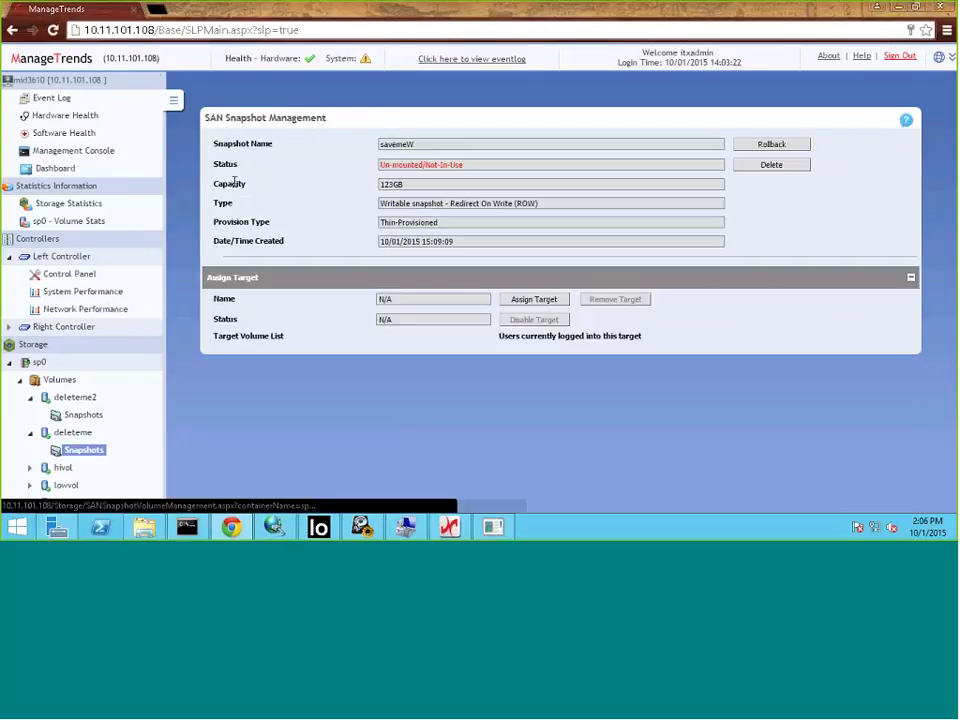
pyautogui.click(542, 300)
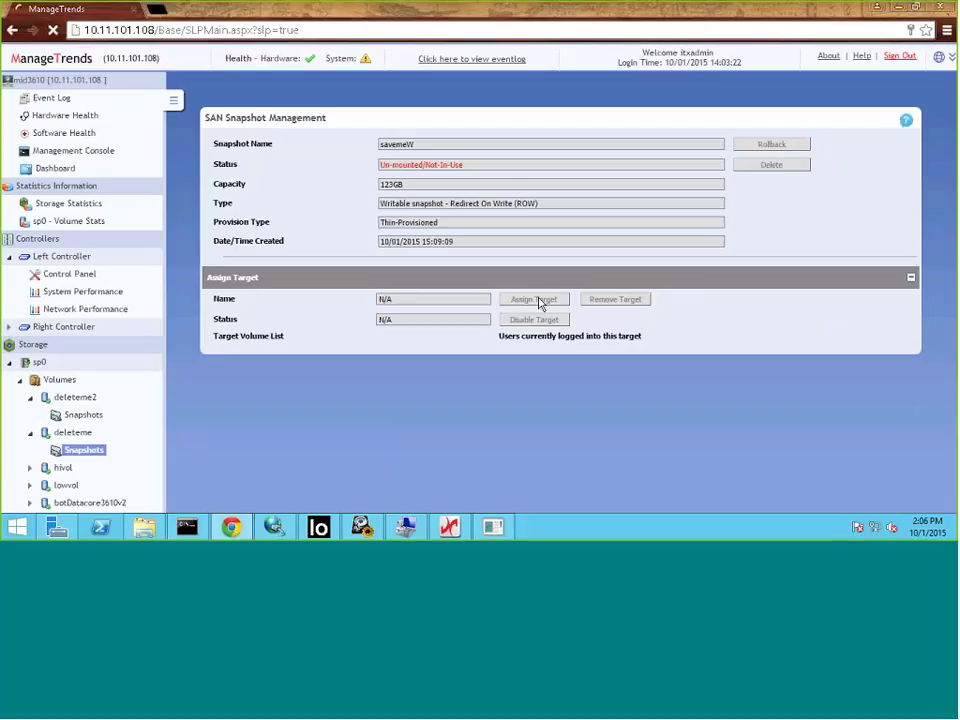
pyautogui.click(404, 176)
pyautogui.write('sa')
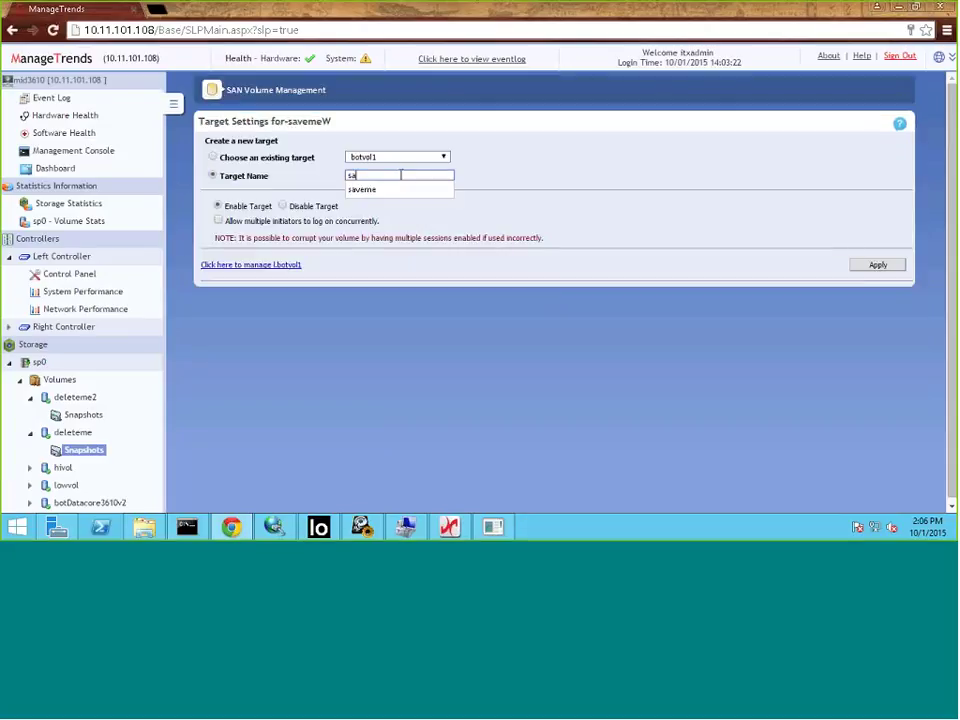
pyautogui.click(392, 189)
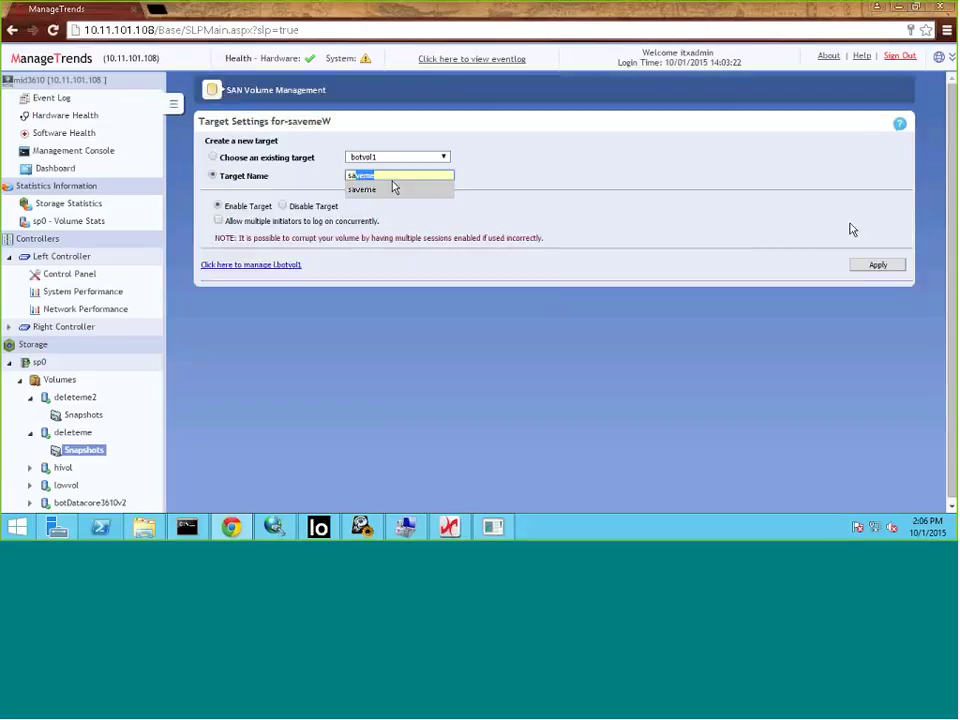
pyautogui.click(875, 265)
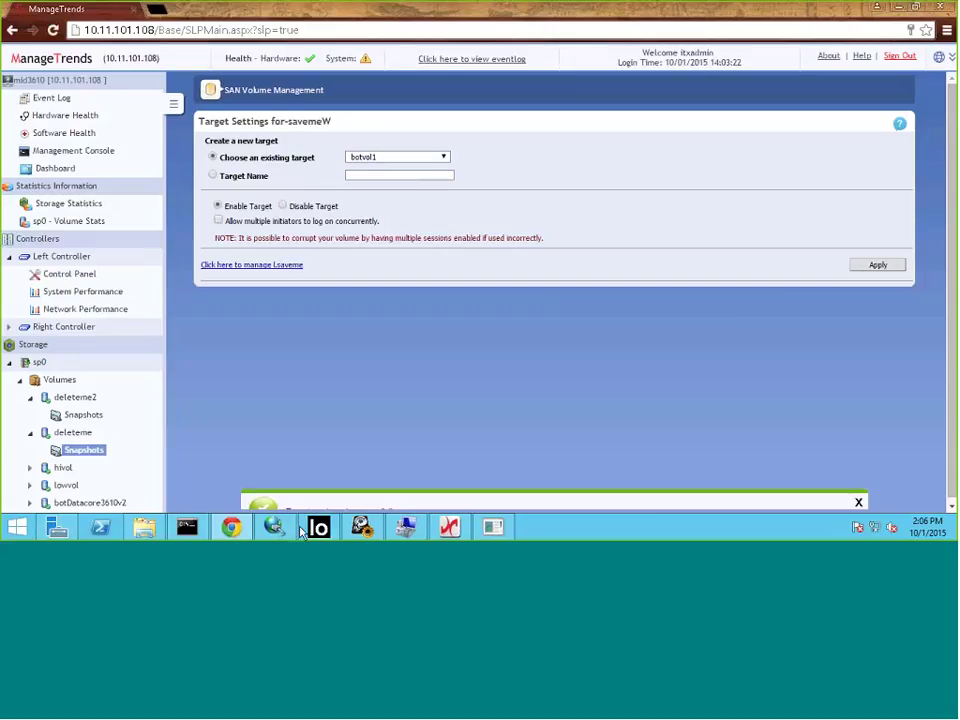
# - Switch to iSCSI Initiator, refresh the discovered targets, and connect to the saveme target without adding it to the Favorite Targets
pyautogui.click(275, 528)
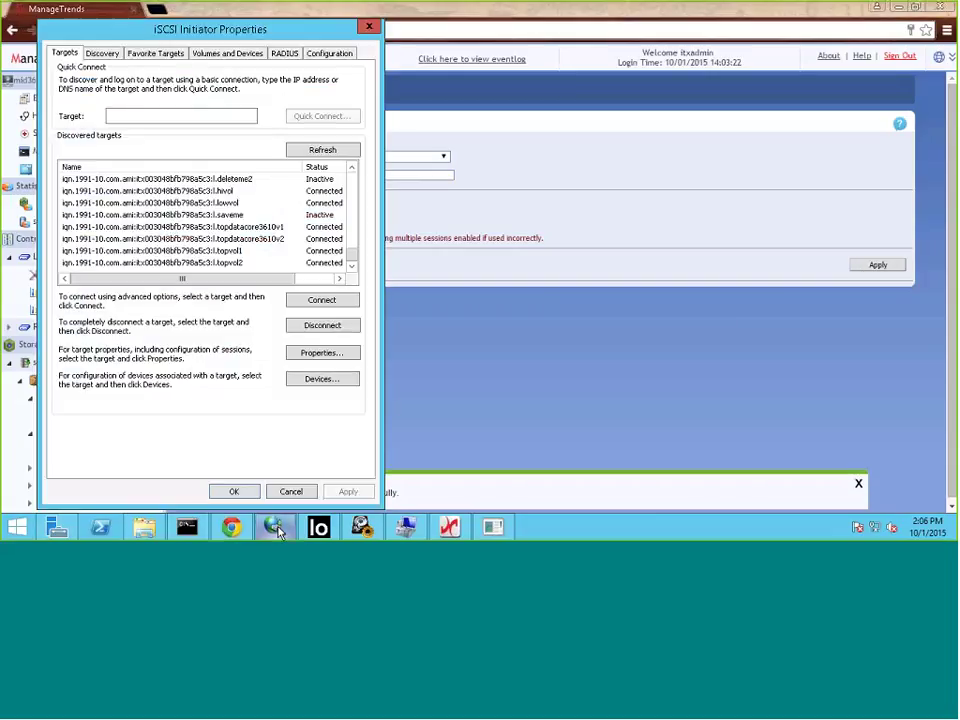
pyautogui.click(320, 150)
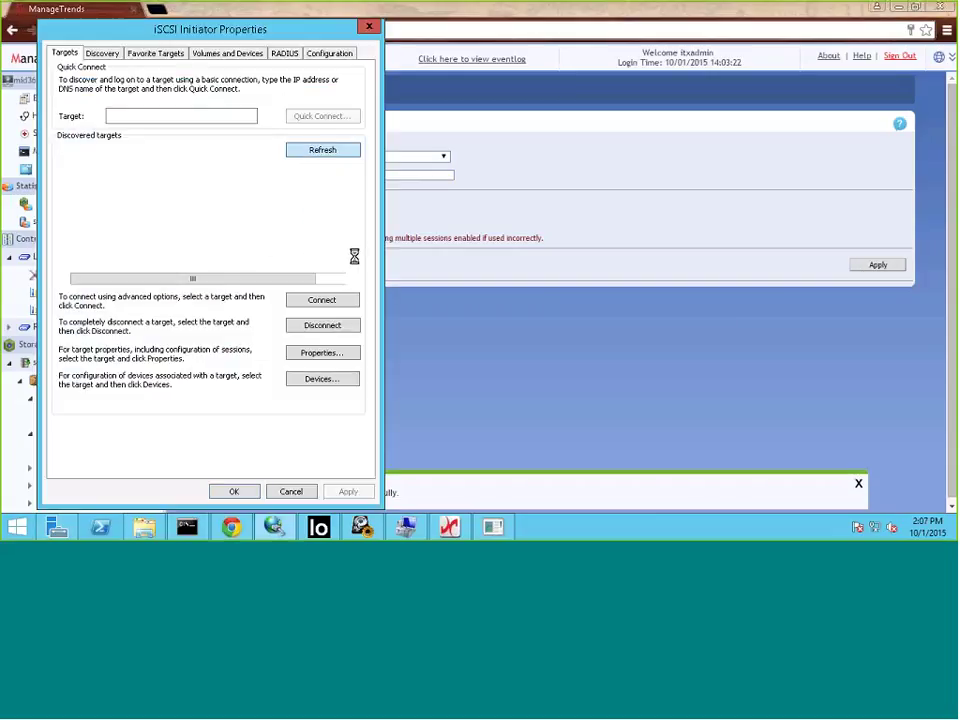
pyautogui.scroll(-5, 354, 258)
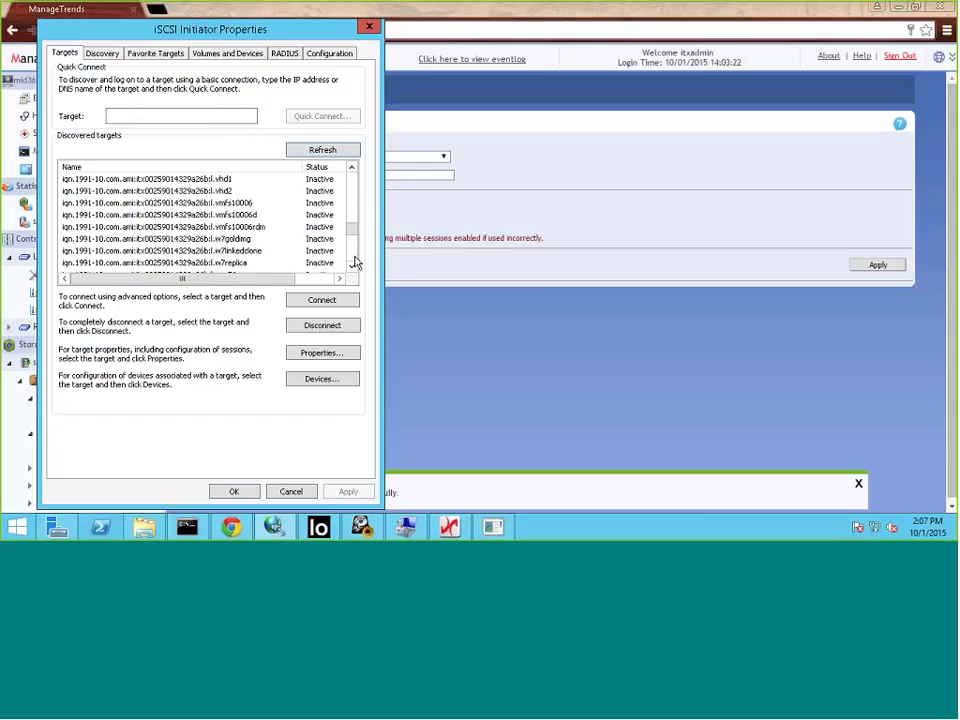
pyautogui.scroll(-3, 354, 262)
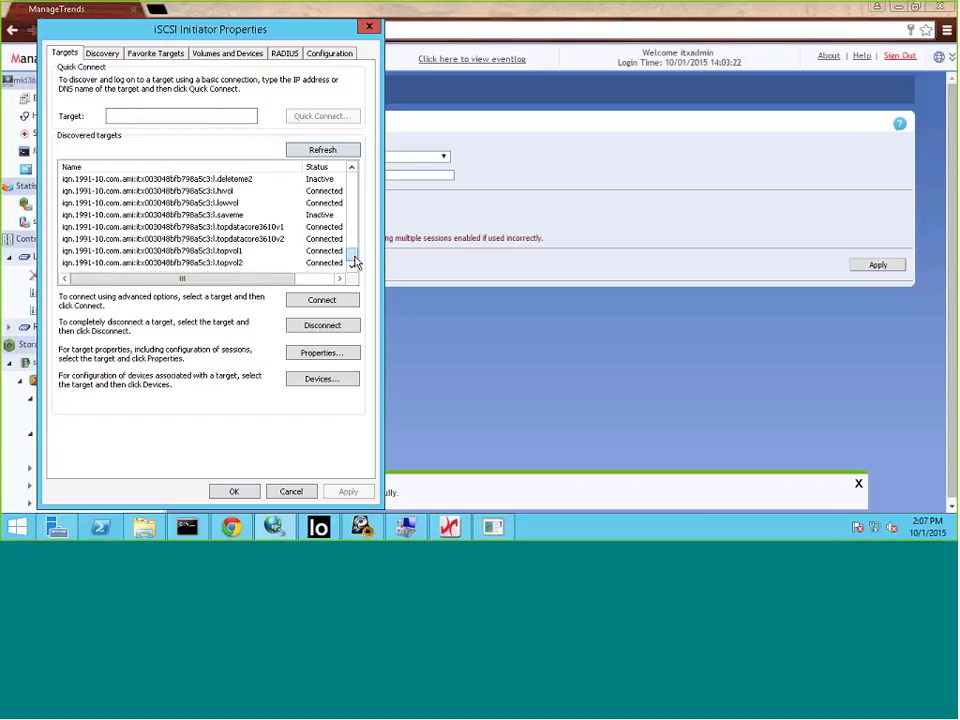
pyautogui.click(295, 215)
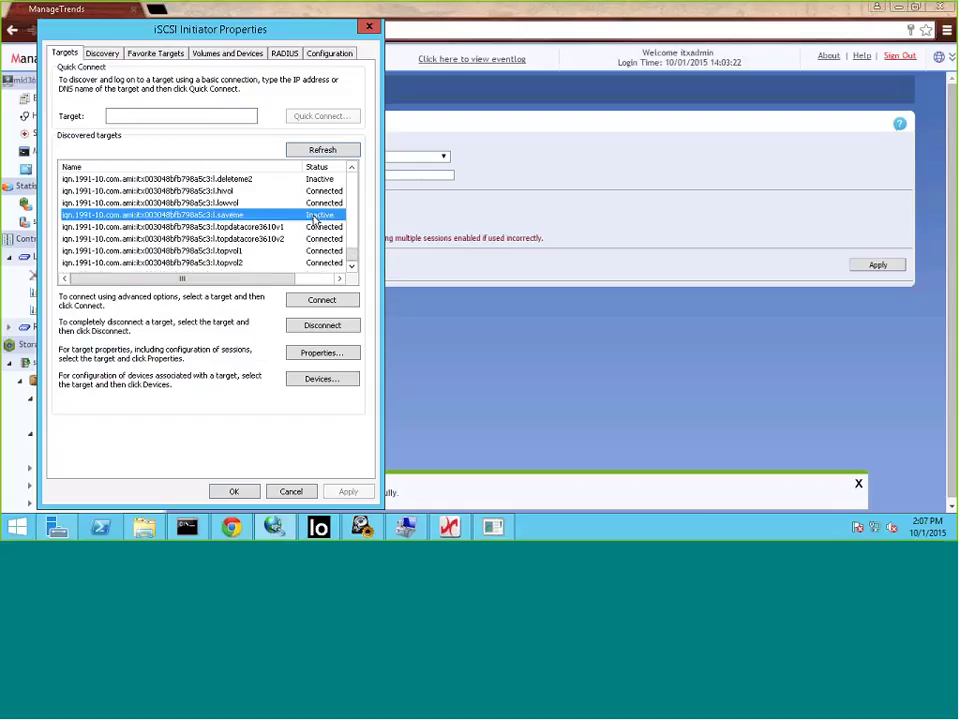
pyautogui.click(313, 305)
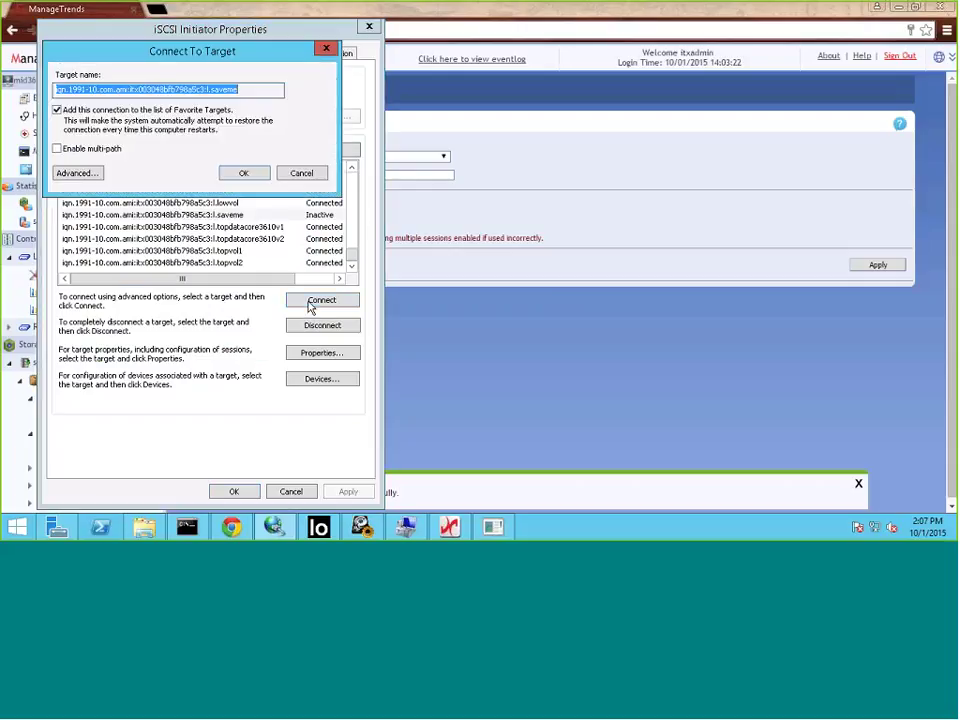
pyautogui.click(57, 110)
pyautogui.click(232, 175)
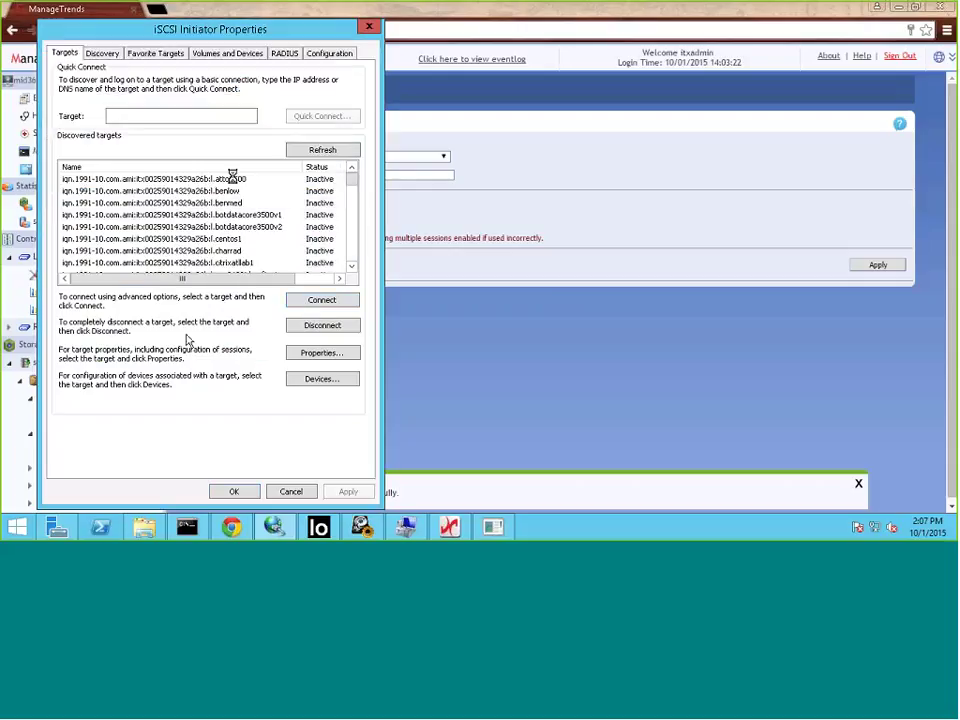
# - Switch to Computer Management and bring Disk 23, the offline 123 GB disk, online
pyautogui.click(397, 527)
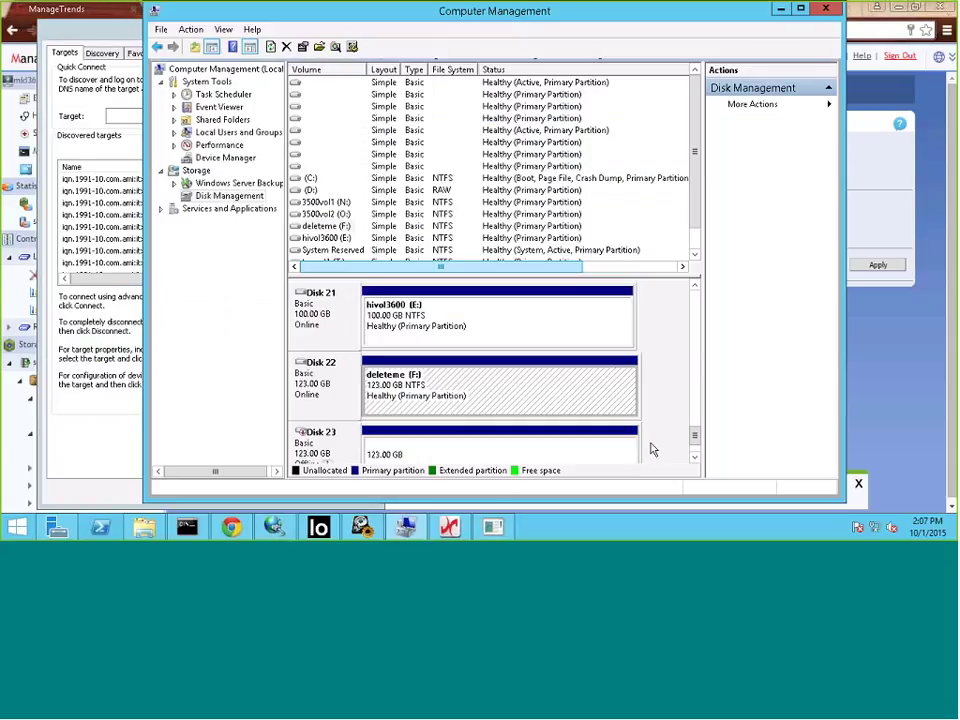
pyautogui.scroll(-2, 697, 450)
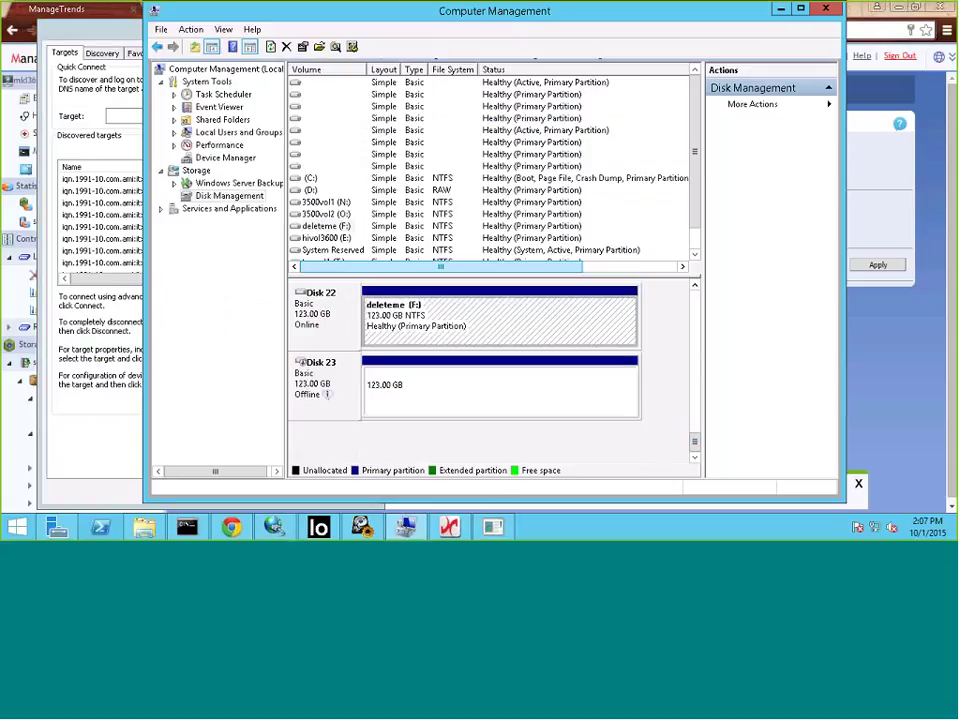
pyautogui.rightClick(308, 378)
pyautogui.click(341, 387)
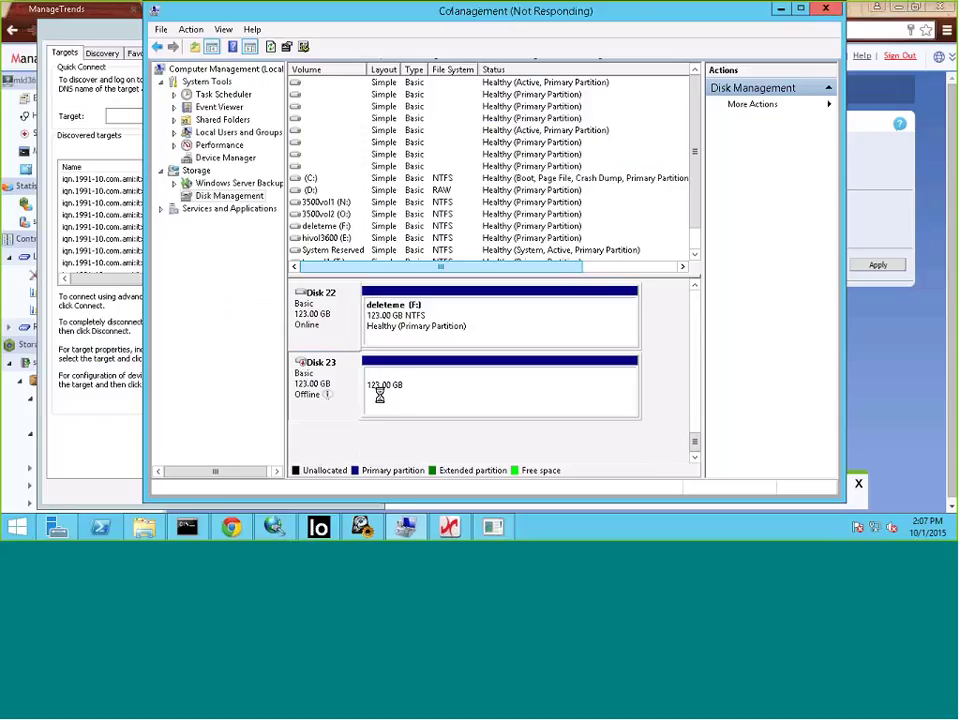
# - Switch to the SANsymphony-V Management Console, look through the physical disks of the DataCore server, and minimize the console
pyautogui.click(450, 527)
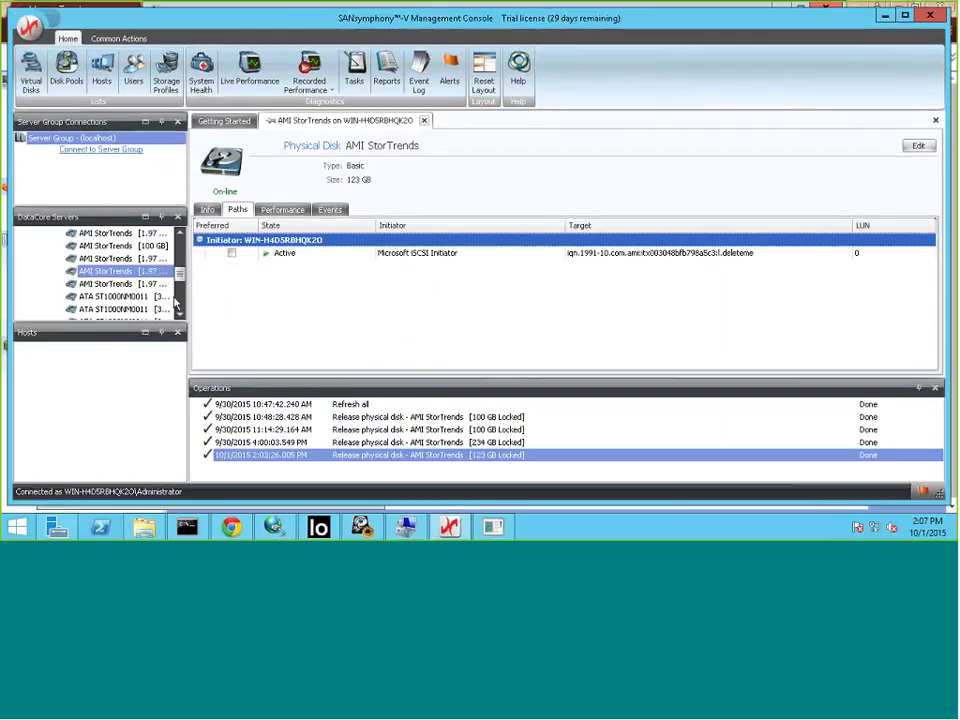
pyautogui.click(181, 315)
pyautogui.click(181, 315)
pyautogui.click(181, 315)
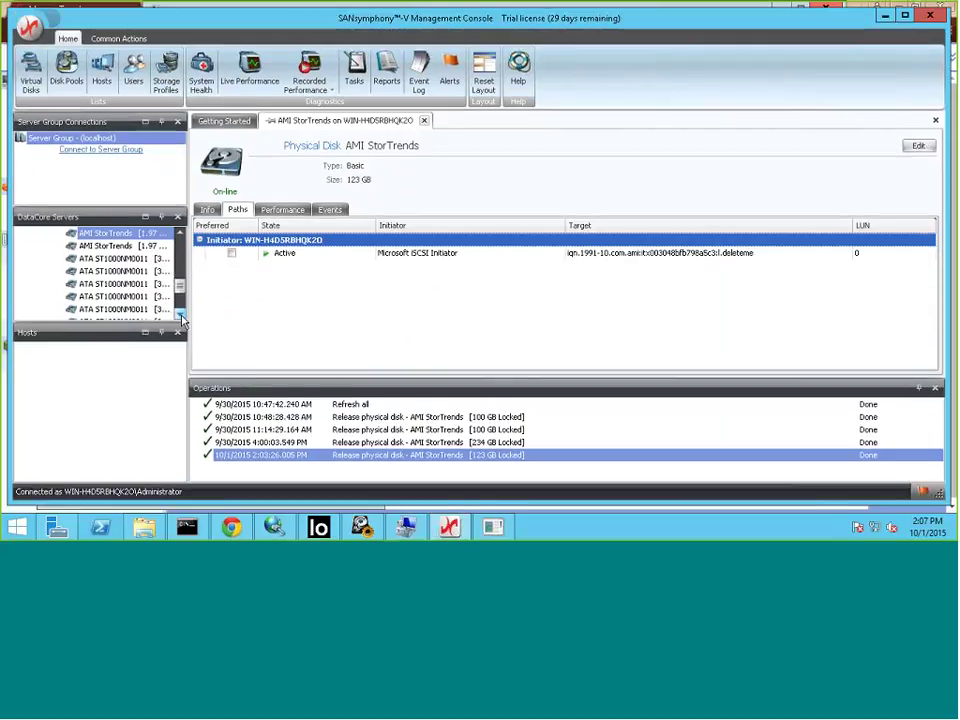
pyautogui.click(181, 315)
pyautogui.click(181, 315)
pyautogui.click(181, 234)
pyautogui.click(181, 234)
pyautogui.click(181, 234)
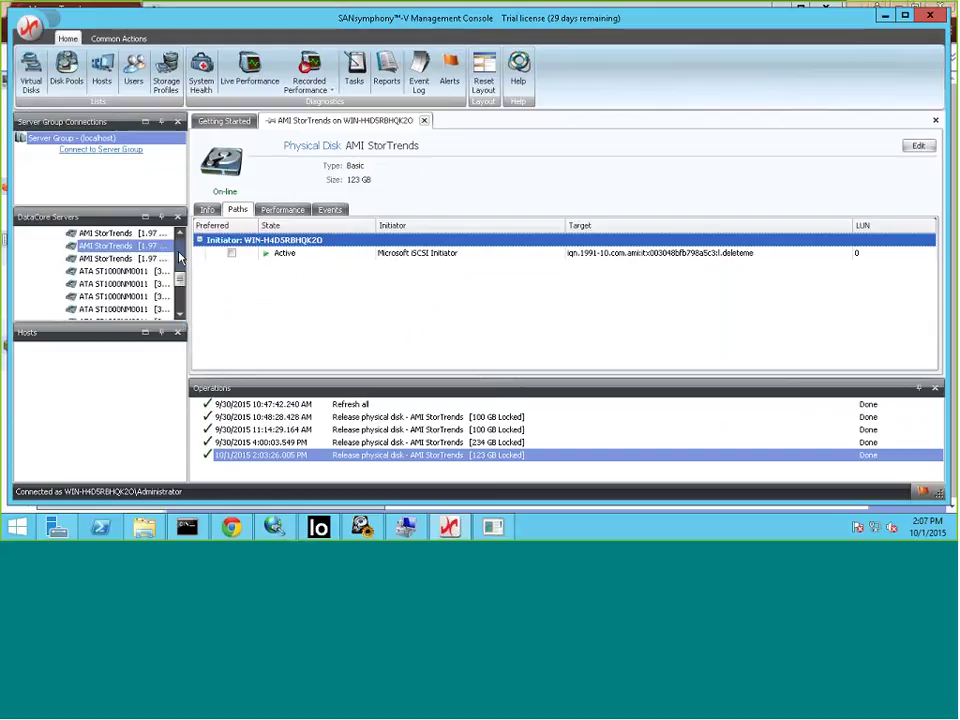
pyautogui.click(181, 234)
pyautogui.click(181, 234)
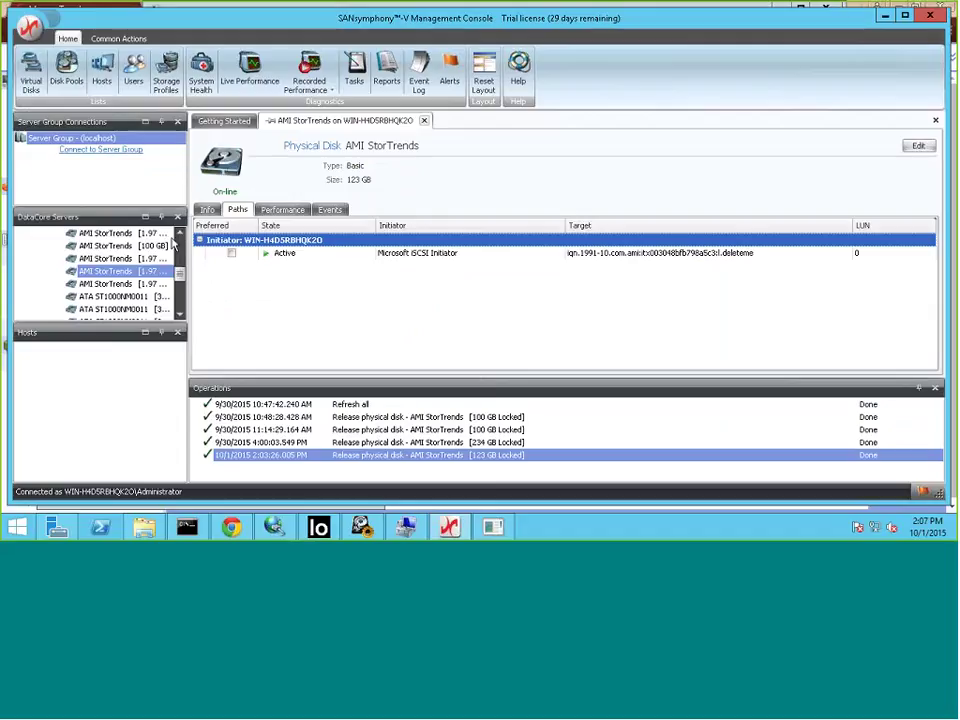
pyautogui.click(181, 234)
pyautogui.click(181, 234)
pyautogui.click(181, 234)
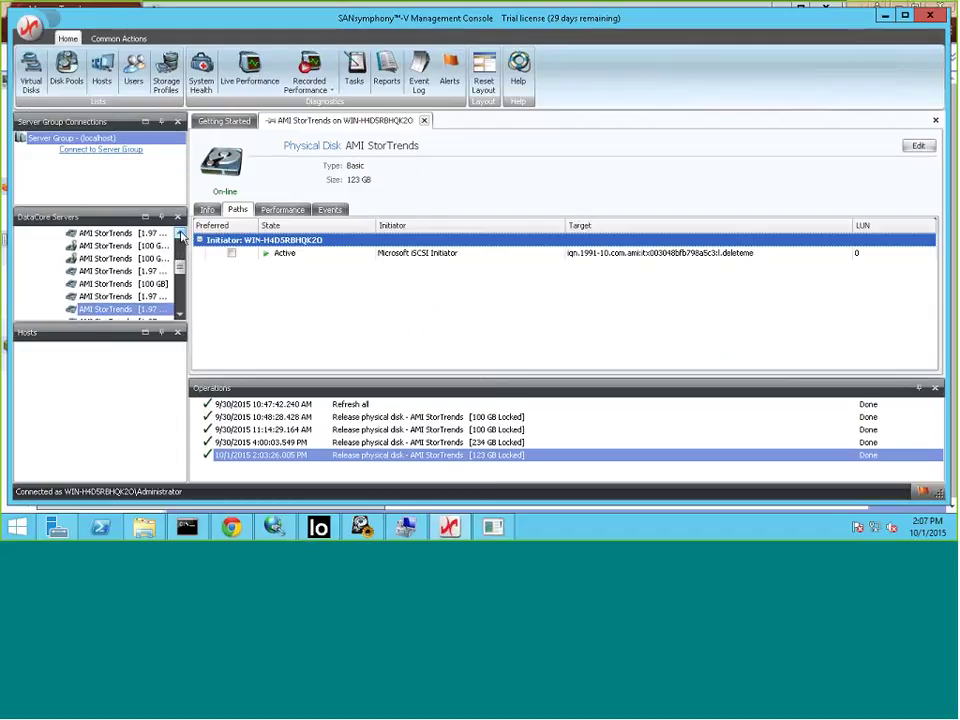
pyautogui.click(181, 234)
pyautogui.click(181, 234)
pyautogui.click(181, 234)
pyautogui.click(181, 234)
pyautogui.click(181, 234)
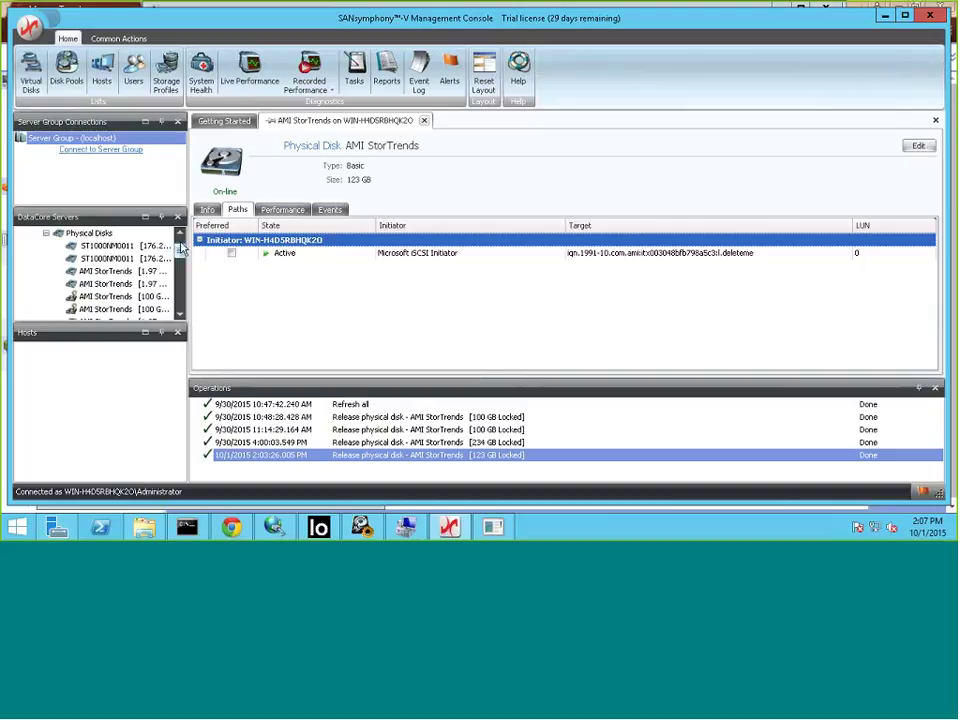
pyautogui.click(183, 296)
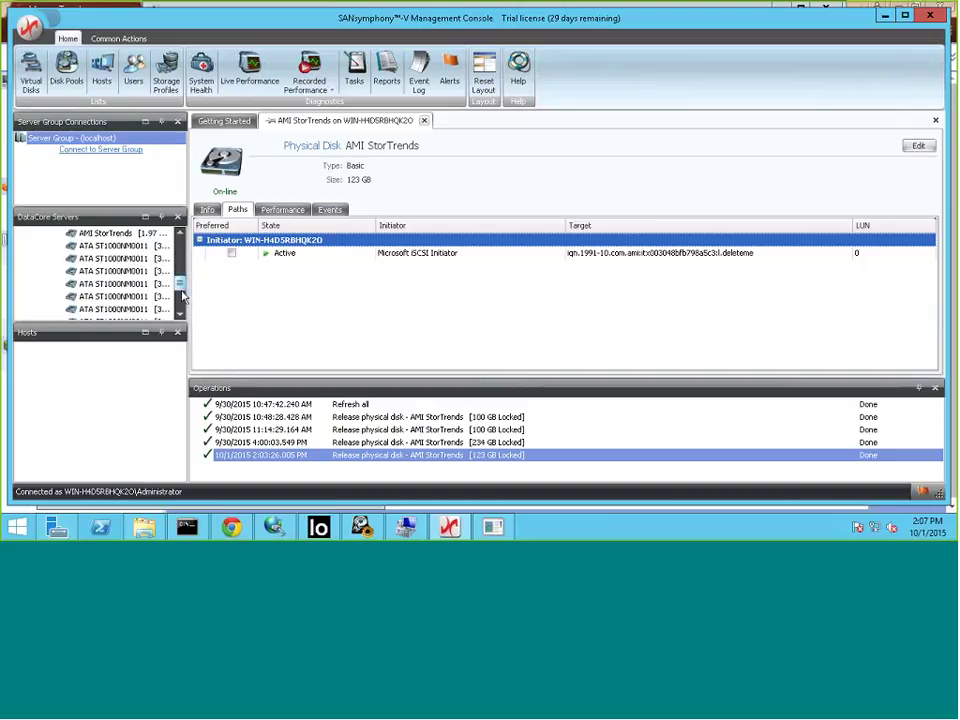
pyautogui.click(181, 234)
pyautogui.click(181, 234)
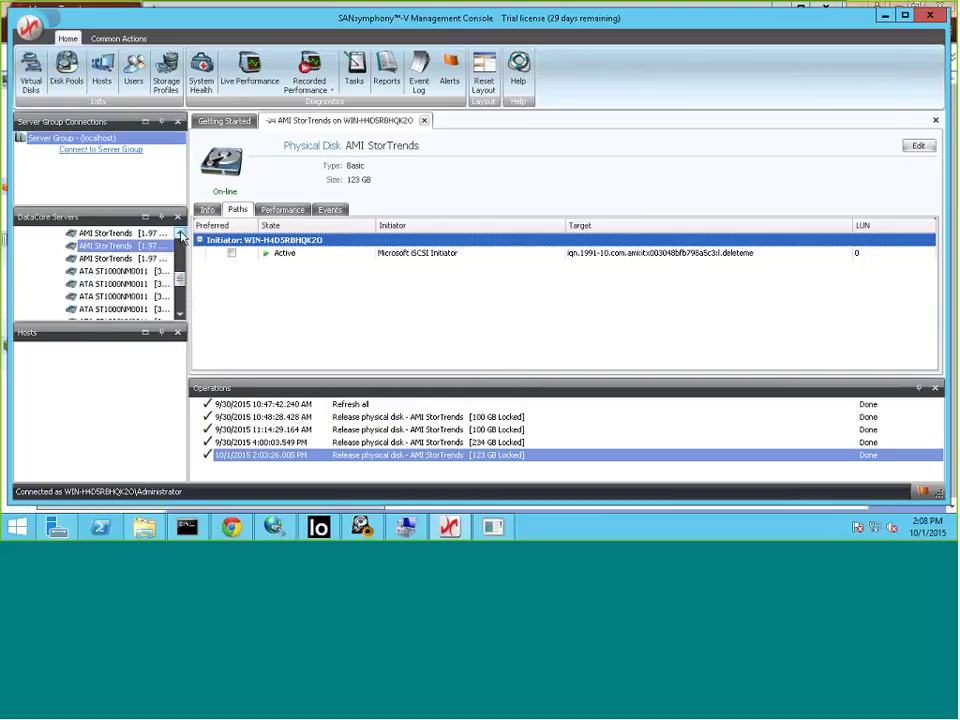
pyautogui.click(886, 16)
# - Explore the deleteme (G:) volume on Disk 23 and check the contents of its New Text Document file in Notepad
pyautogui.rightClick(412, 380)
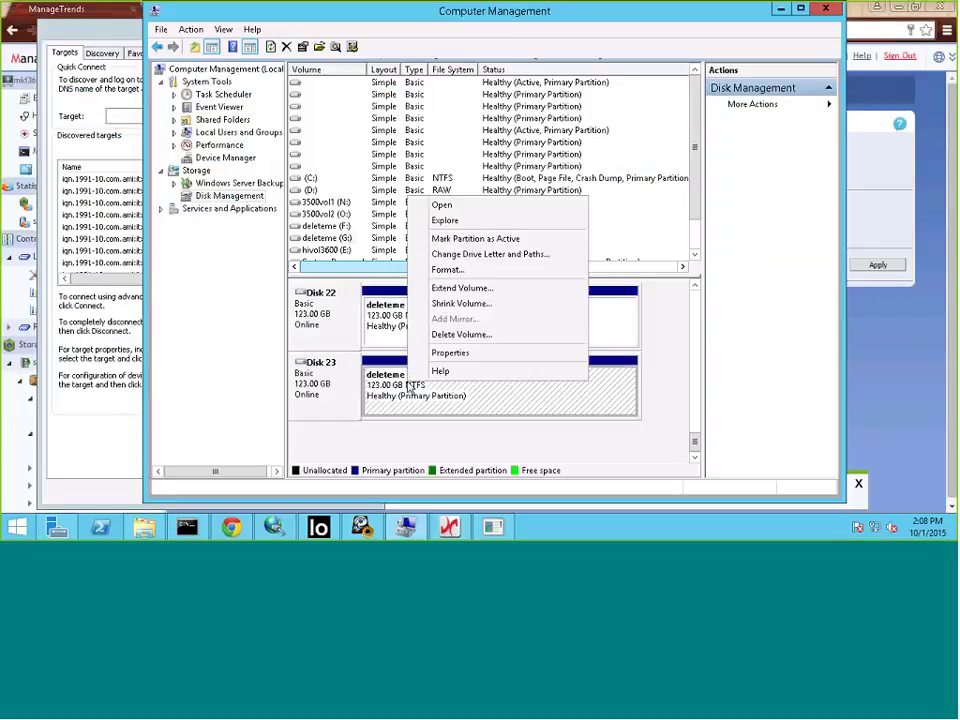
pyautogui.click(458, 221)
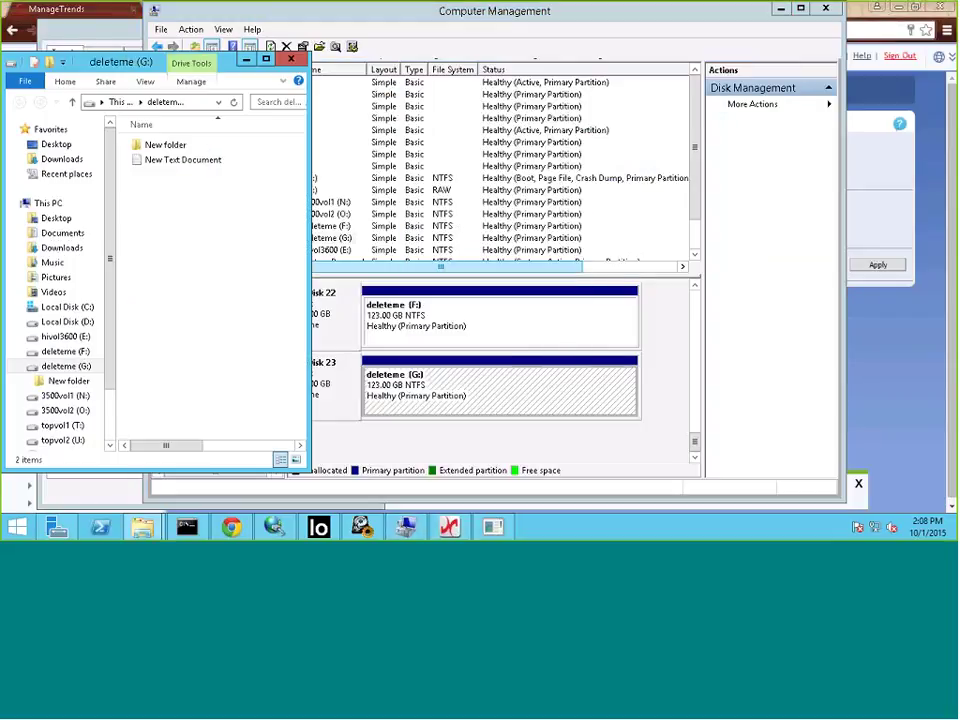
pyautogui.moveTo(221, 66); pyautogui.dragTo(665, 58)
pyautogui.doubleClick(629, 152)
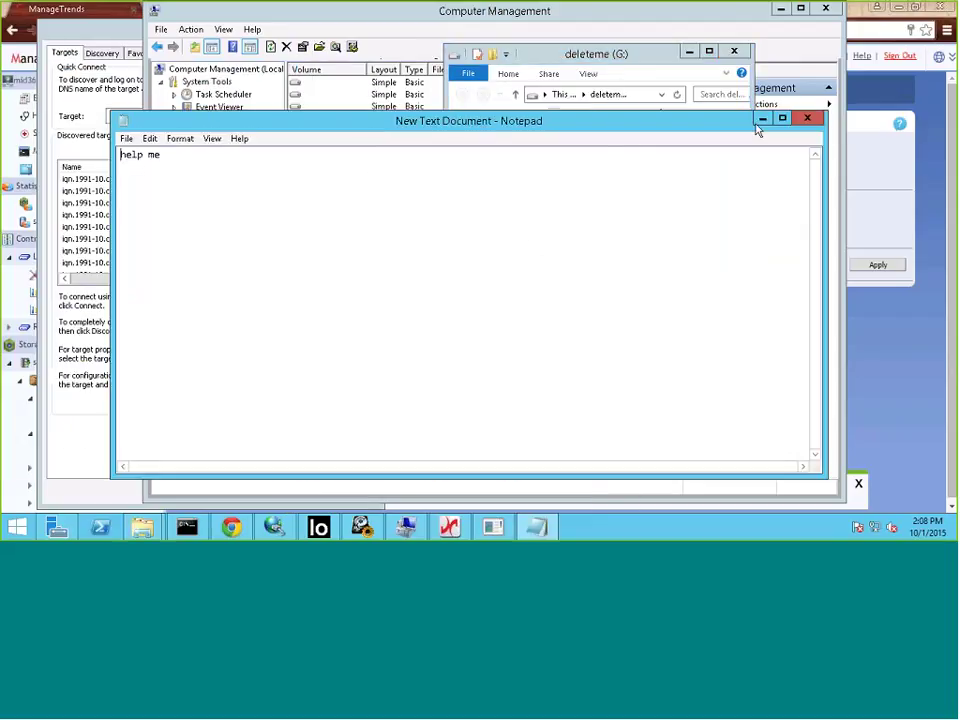
pyautogui.click(806, 118)
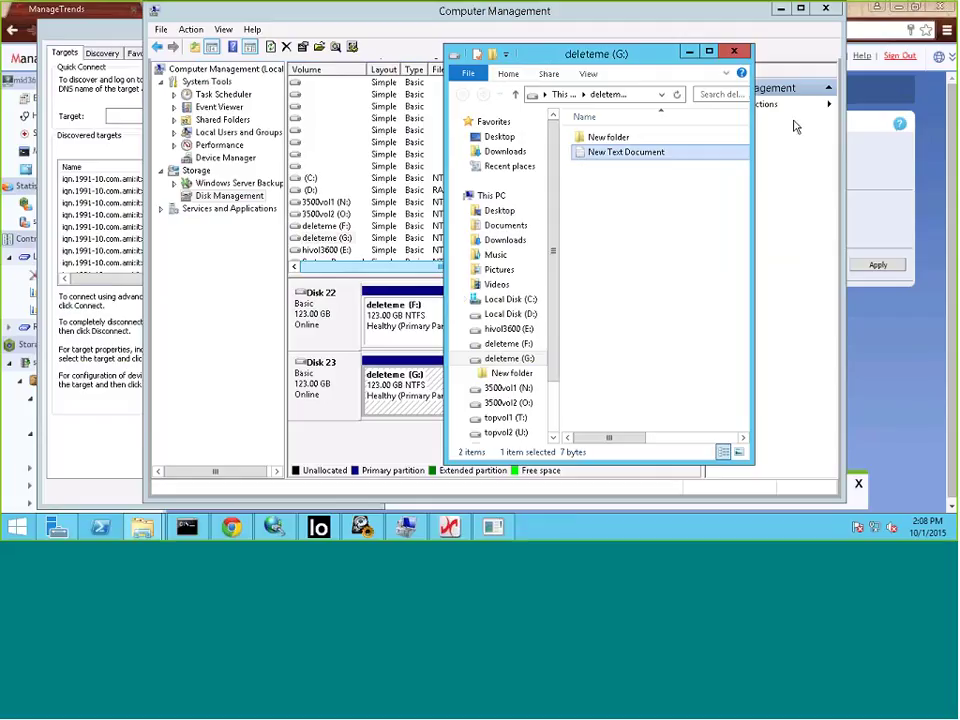
# - Copy New Text Document from deleteme (G:) to the root of deleteme (F:), clearing other windows out of the way and closing the G: window
pyautogui.click(93, 338)
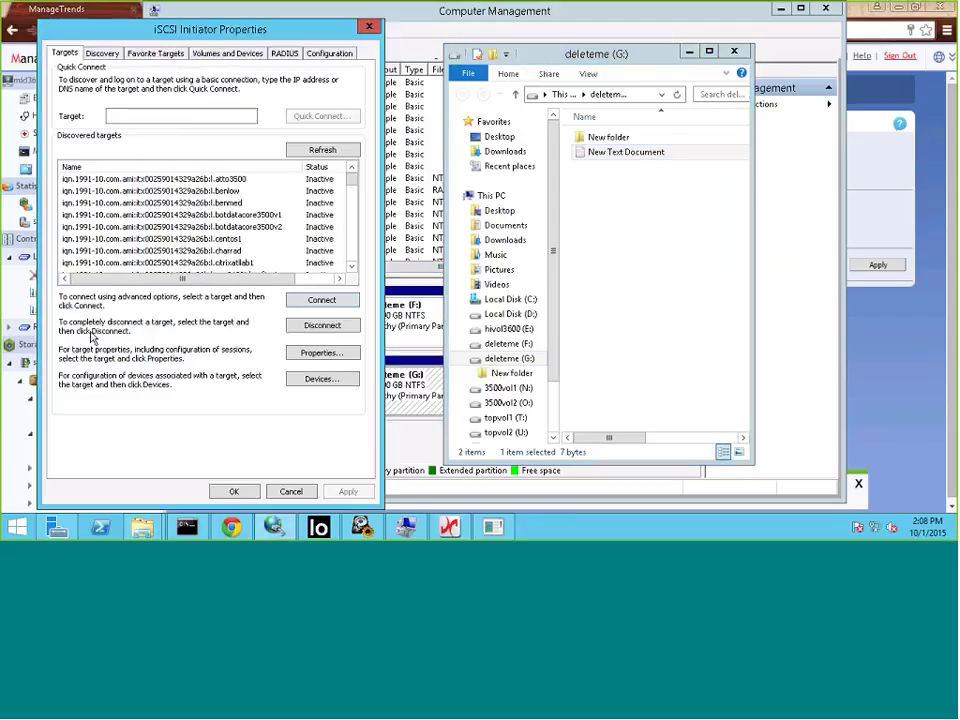
pyautogui.click(369, 27)
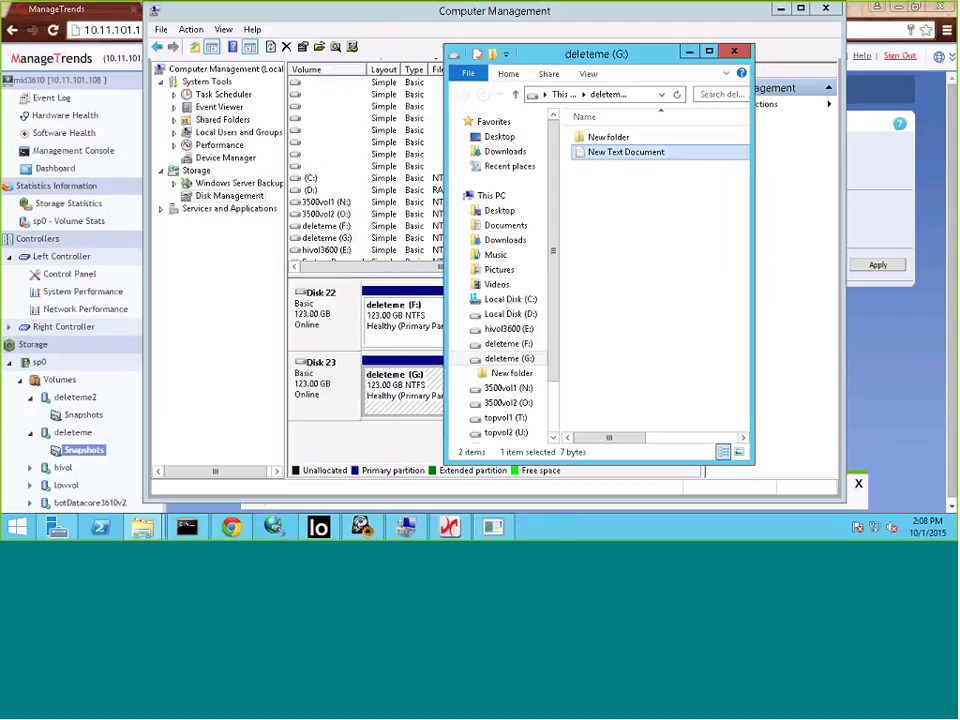
pyautogui.click(780, 9)
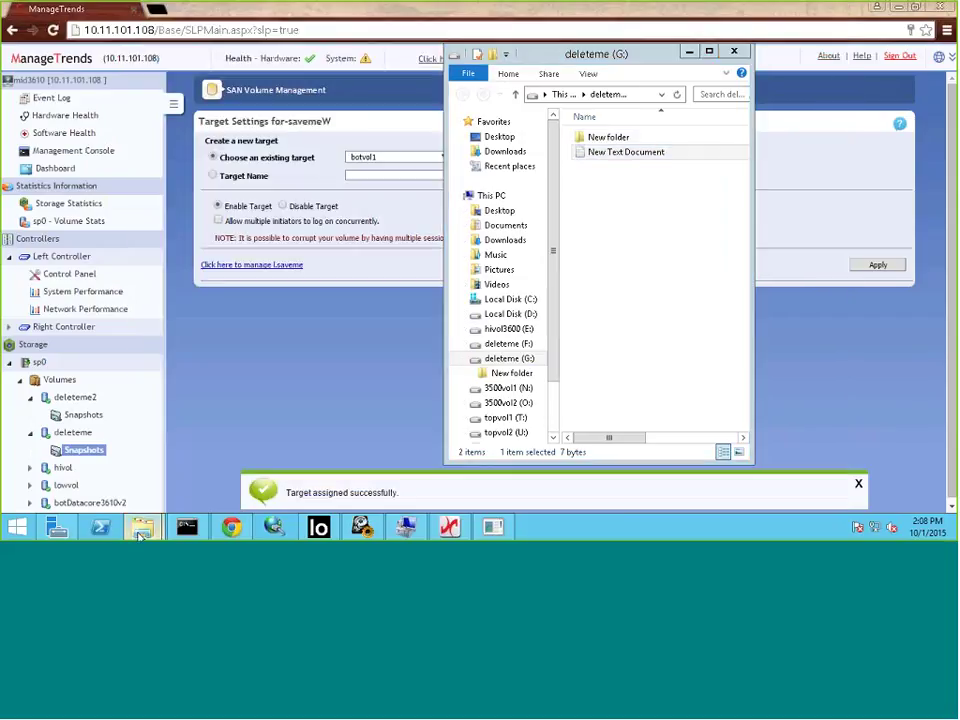
pyautogui.moveTo(141, 530)
pyautogui.click(81, 465)
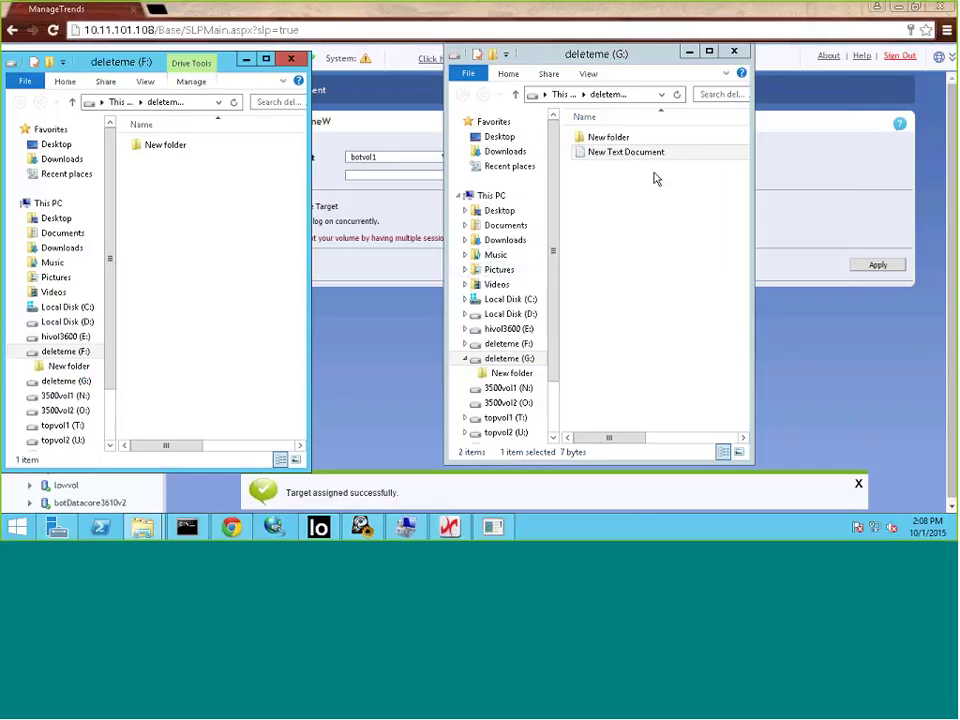
pyautogui.moveTo(635, 152); pyautogui.dragTo(225, 281)
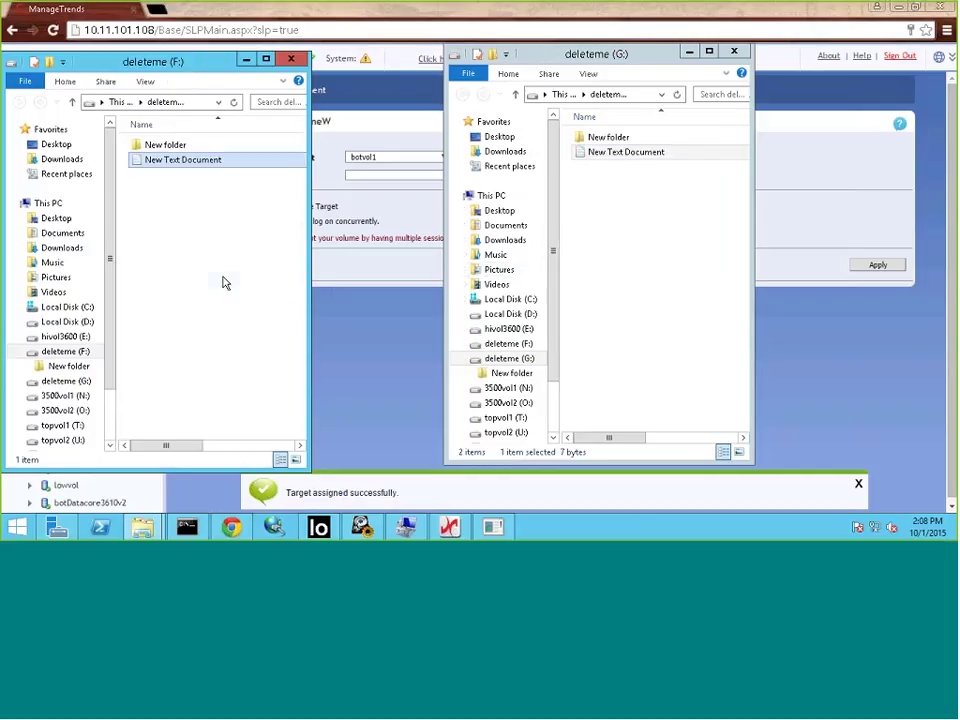
pyautogui.click(640, 228)
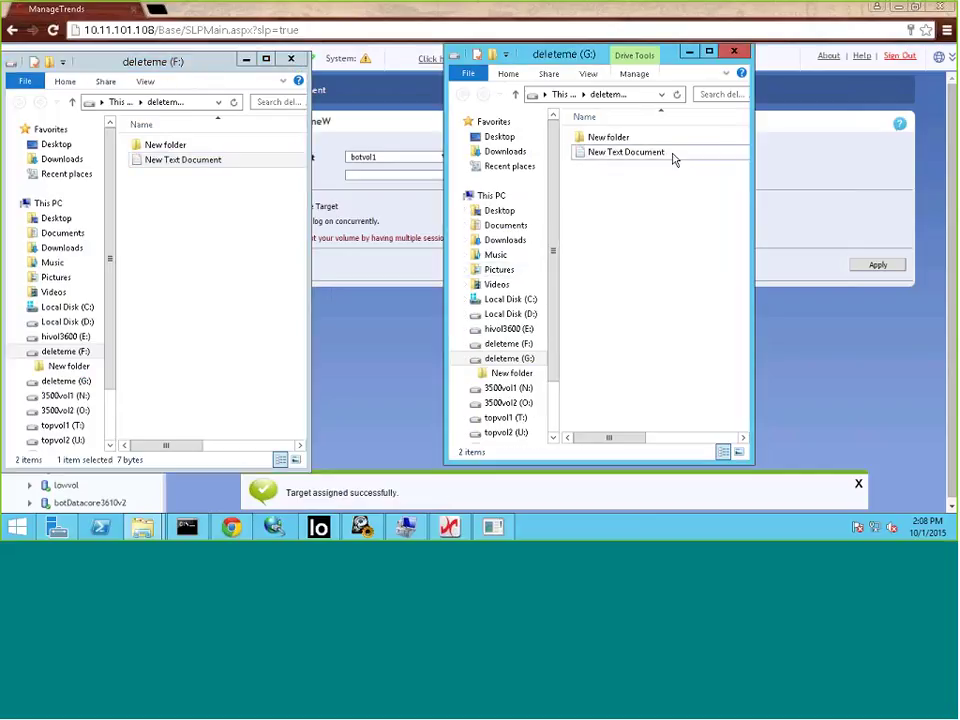
pyautogui.click(734, 50)
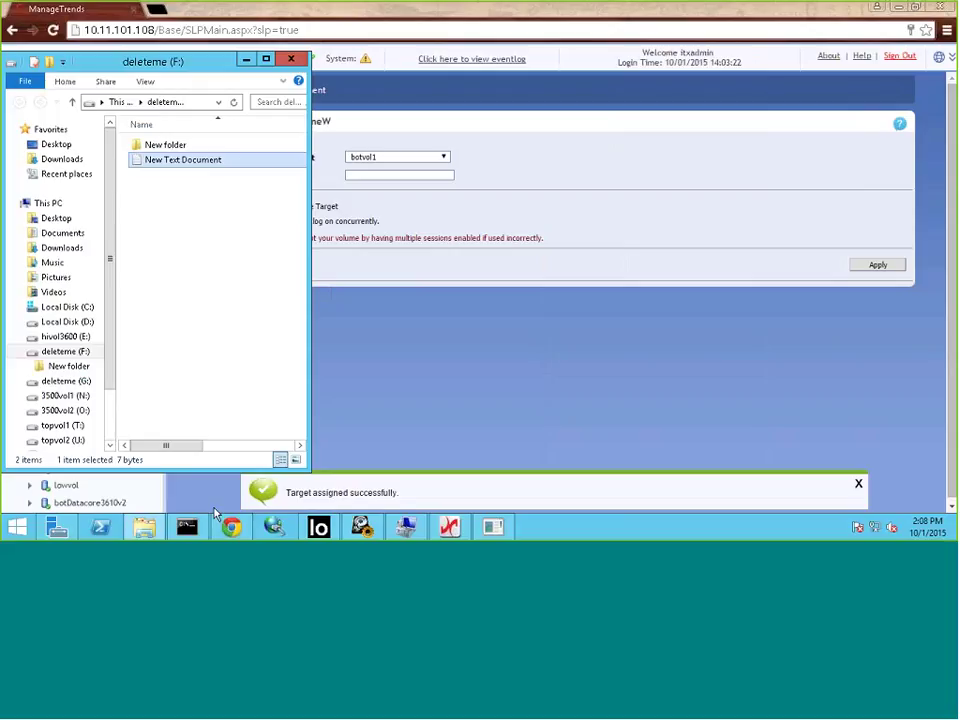
# - Reopen the iSCSI Initiator properties, and take Disk 23 with the deleteme (G:) volume offline in Computer Management
pyautogui.click(274, 527)
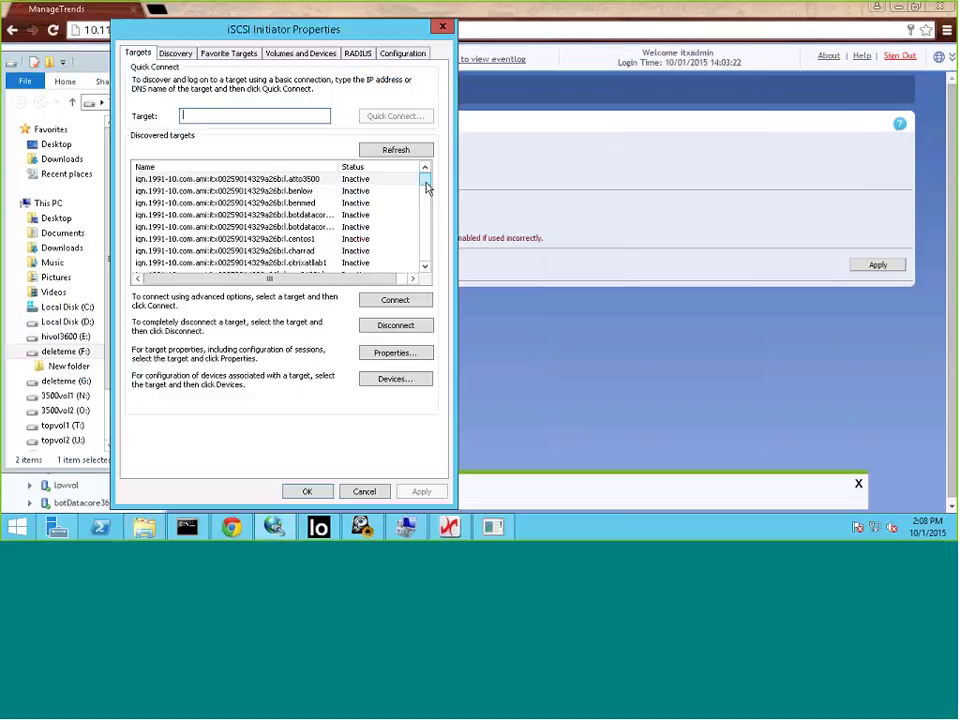
pyautogui.moveTo(427, 186); pyautogui.dragTo(426, 253)
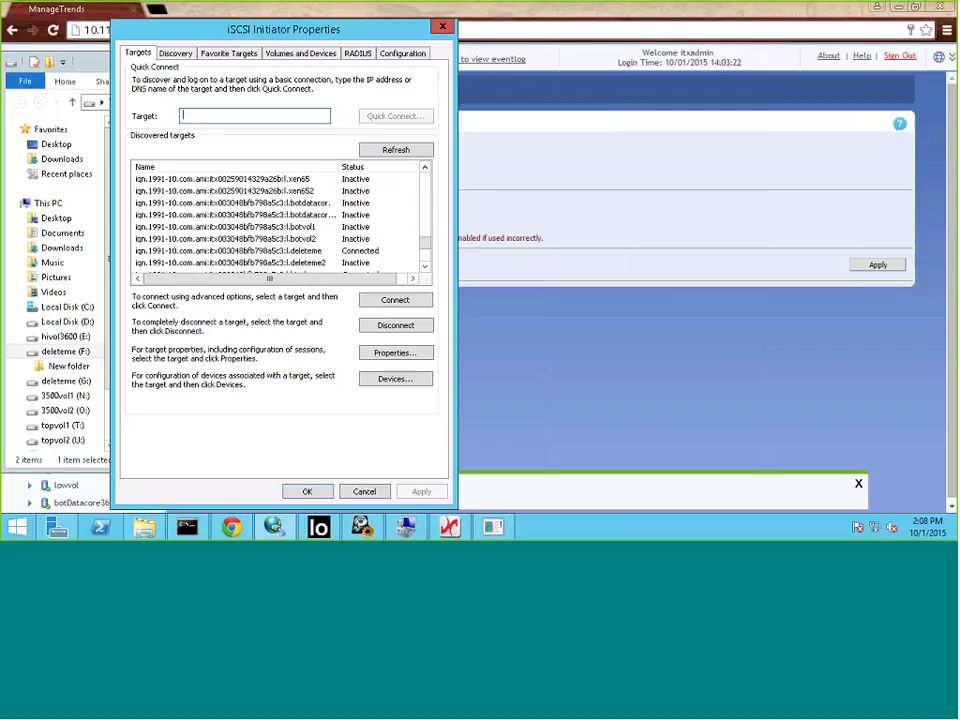
pyautogui.click(405, 530)
pyautogui.rightClick(322, 396)
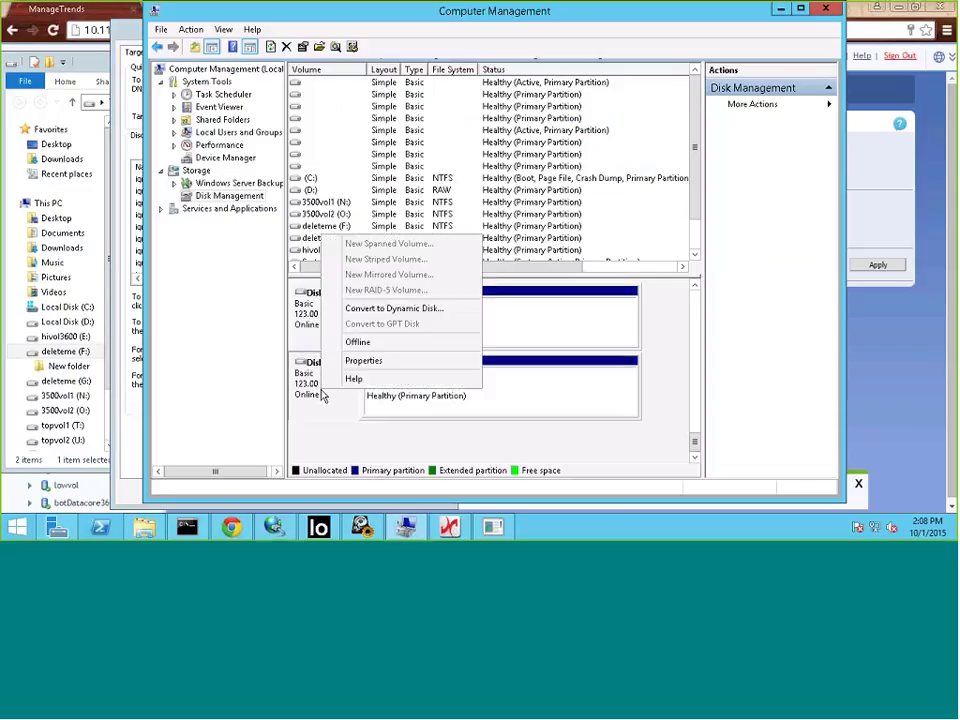
pyautogui.click(355, 346)
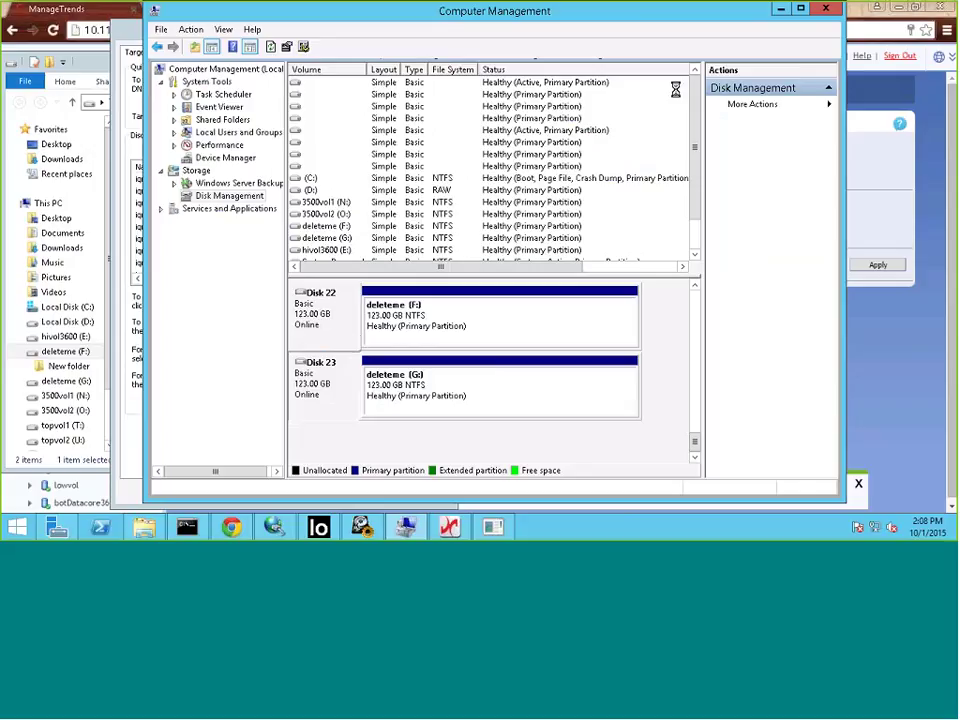
# - Minimize Computer Management and try to disconnect the l.saveme target from all its sessions in the iSCSI Initiator properties
pyautogui.click(782, 10)
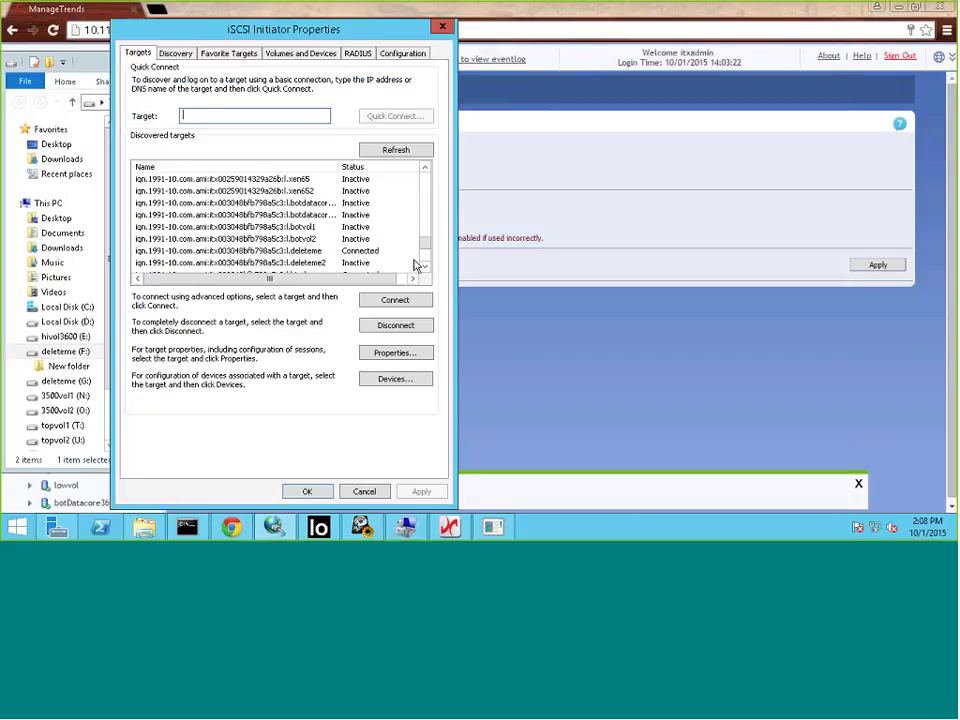
pyautogui.moveTo(422, 250); pyautogui.dragTo(427, 264)
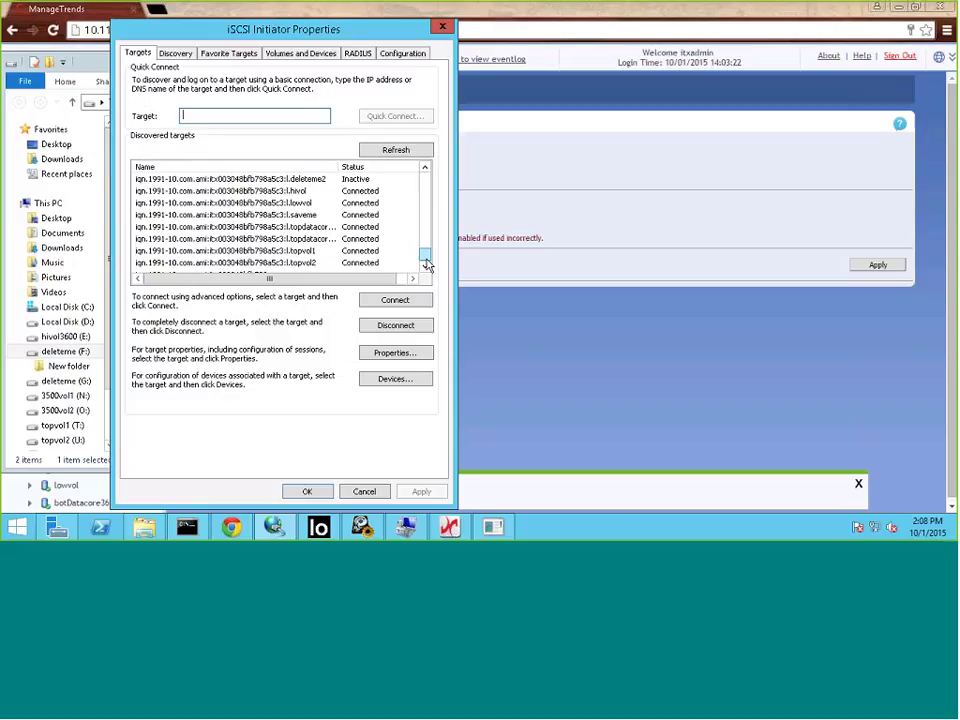
pyautogui.click(385, 216)
pyautogui.click(396, 324)
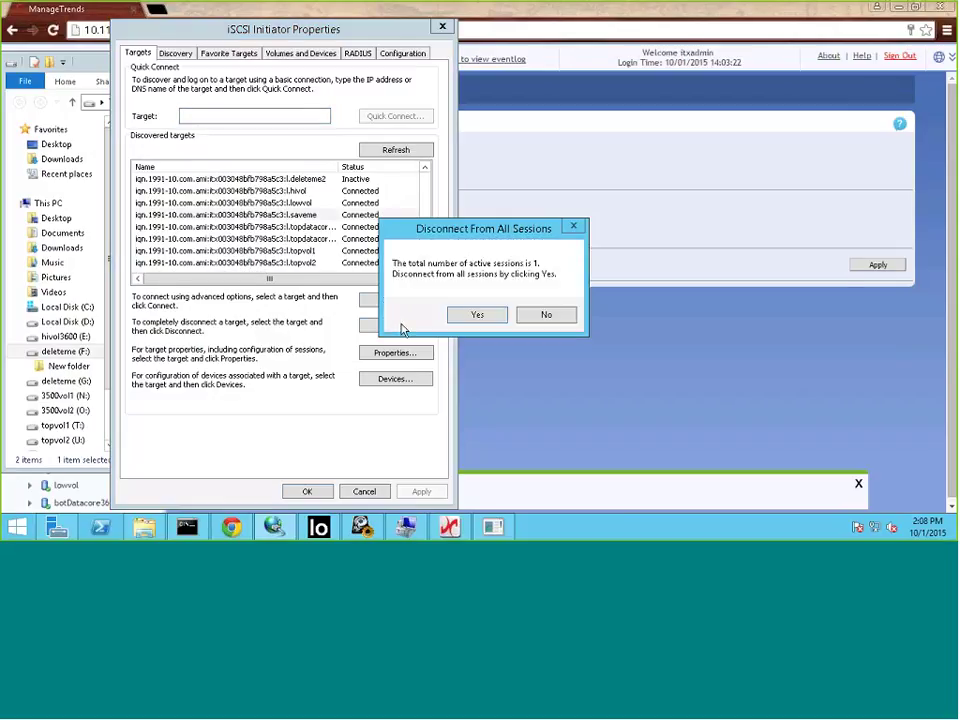
pyautogui.click(478, 317)
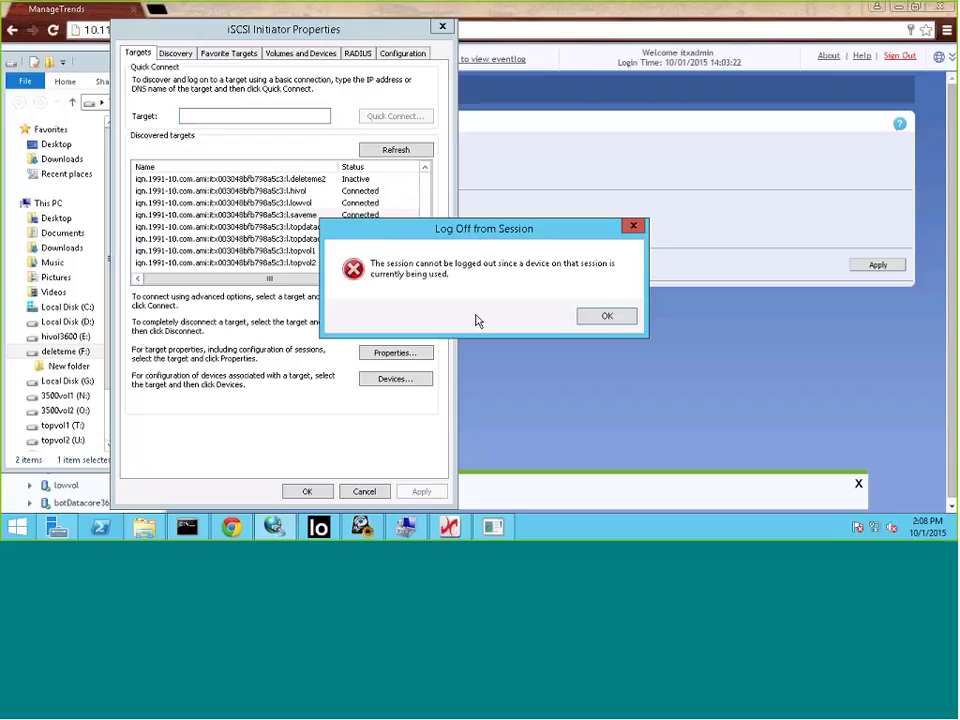
pyautogui.click(607, 316)
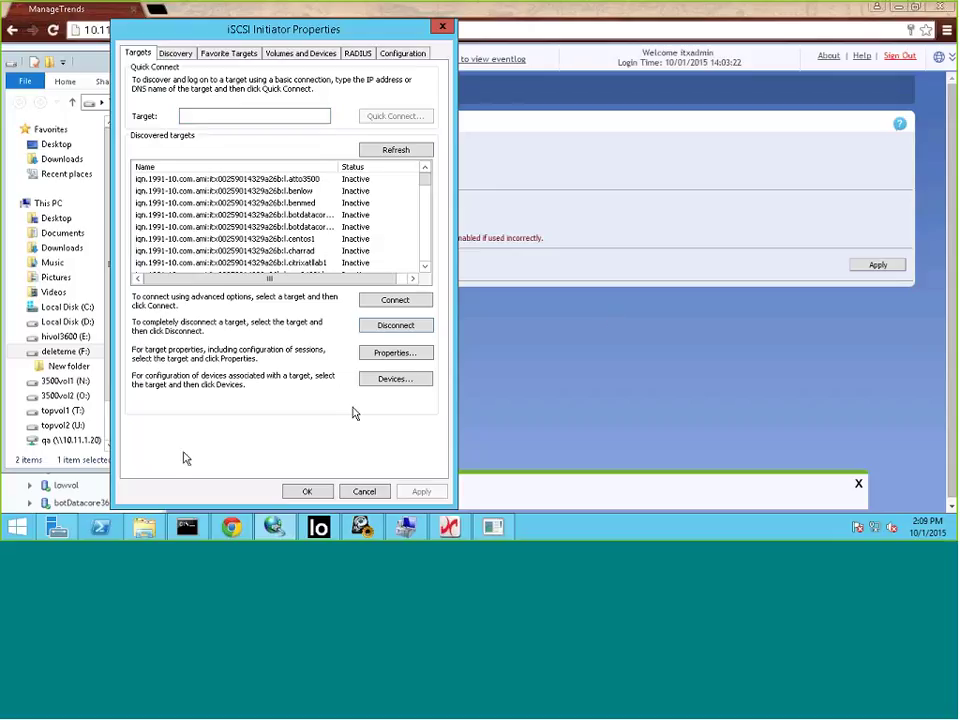
# - Check the contents of New Text Document on deleteme (F:) in Notepad, and close Notepad, the F: window and the iSCSI Initiator properties
pyautogui.click(100, 395)
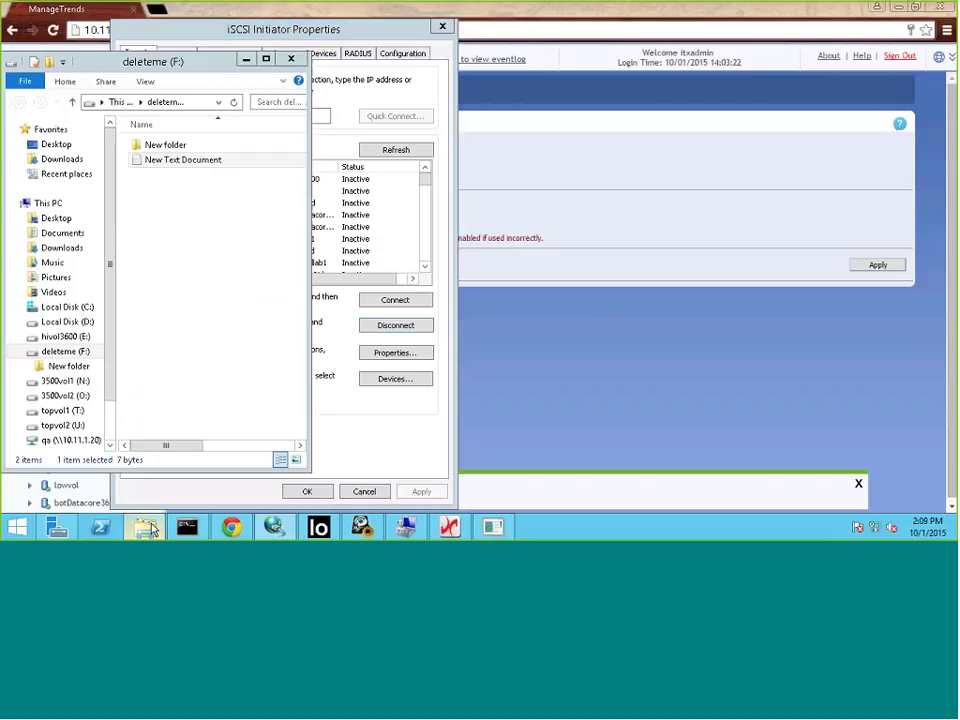
pyautogui.doubleClick(204, 171)
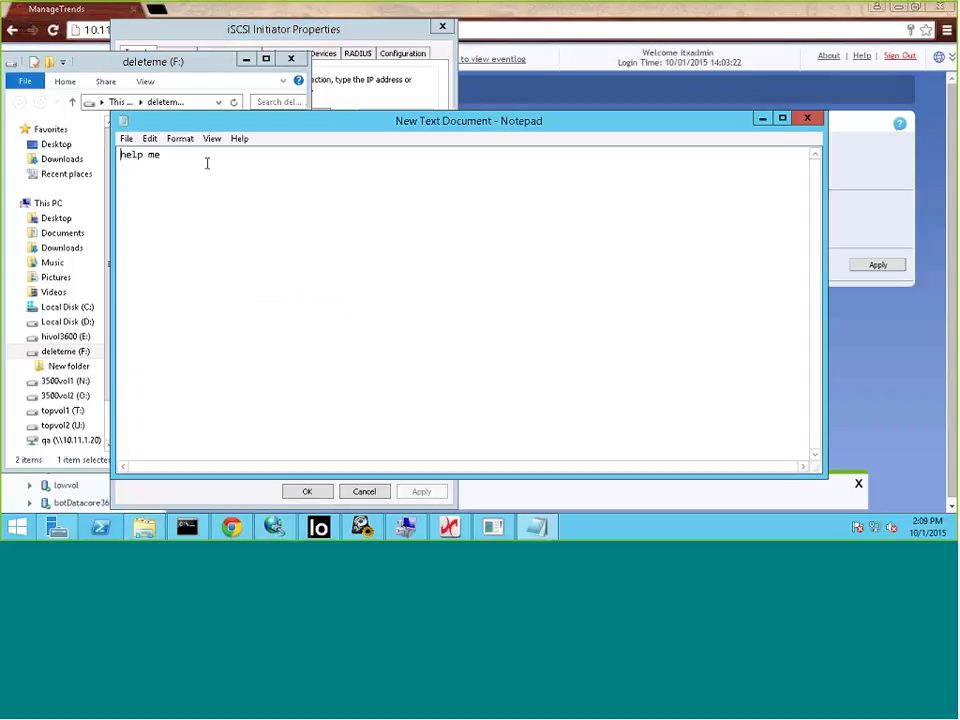
pyautogui.click(811, 123)
pyautogui.click(291, 60)
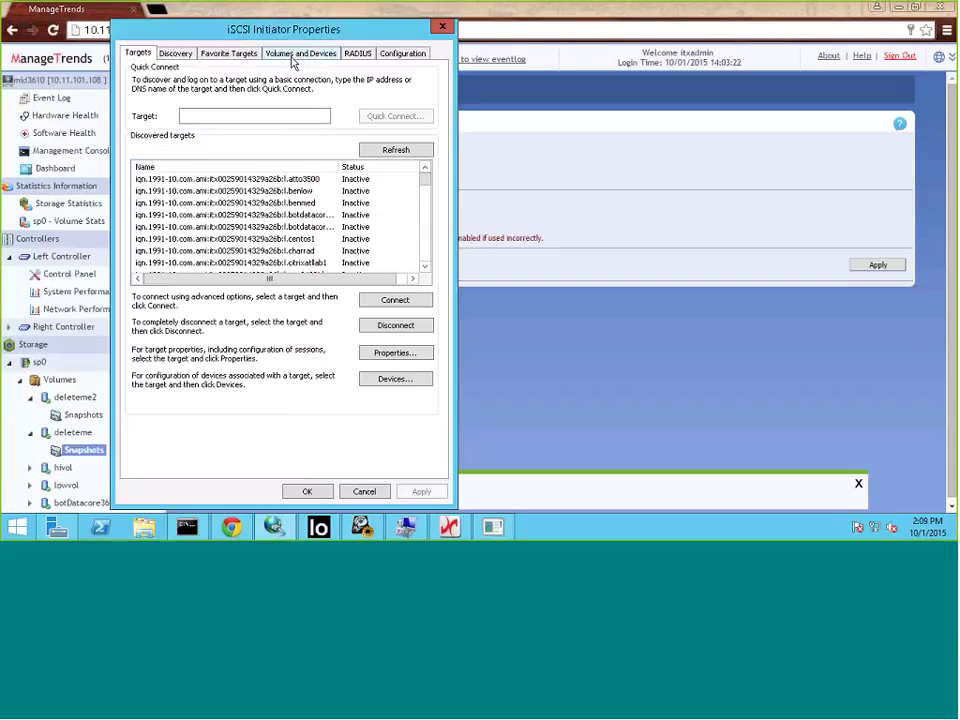
pyautogui.click(442, 26)
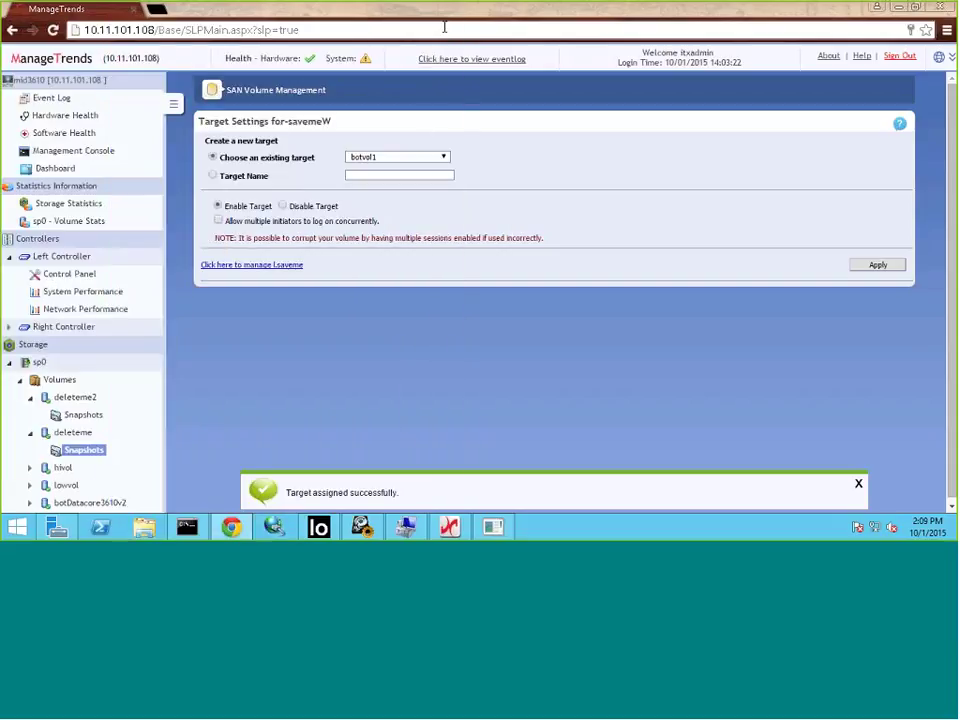